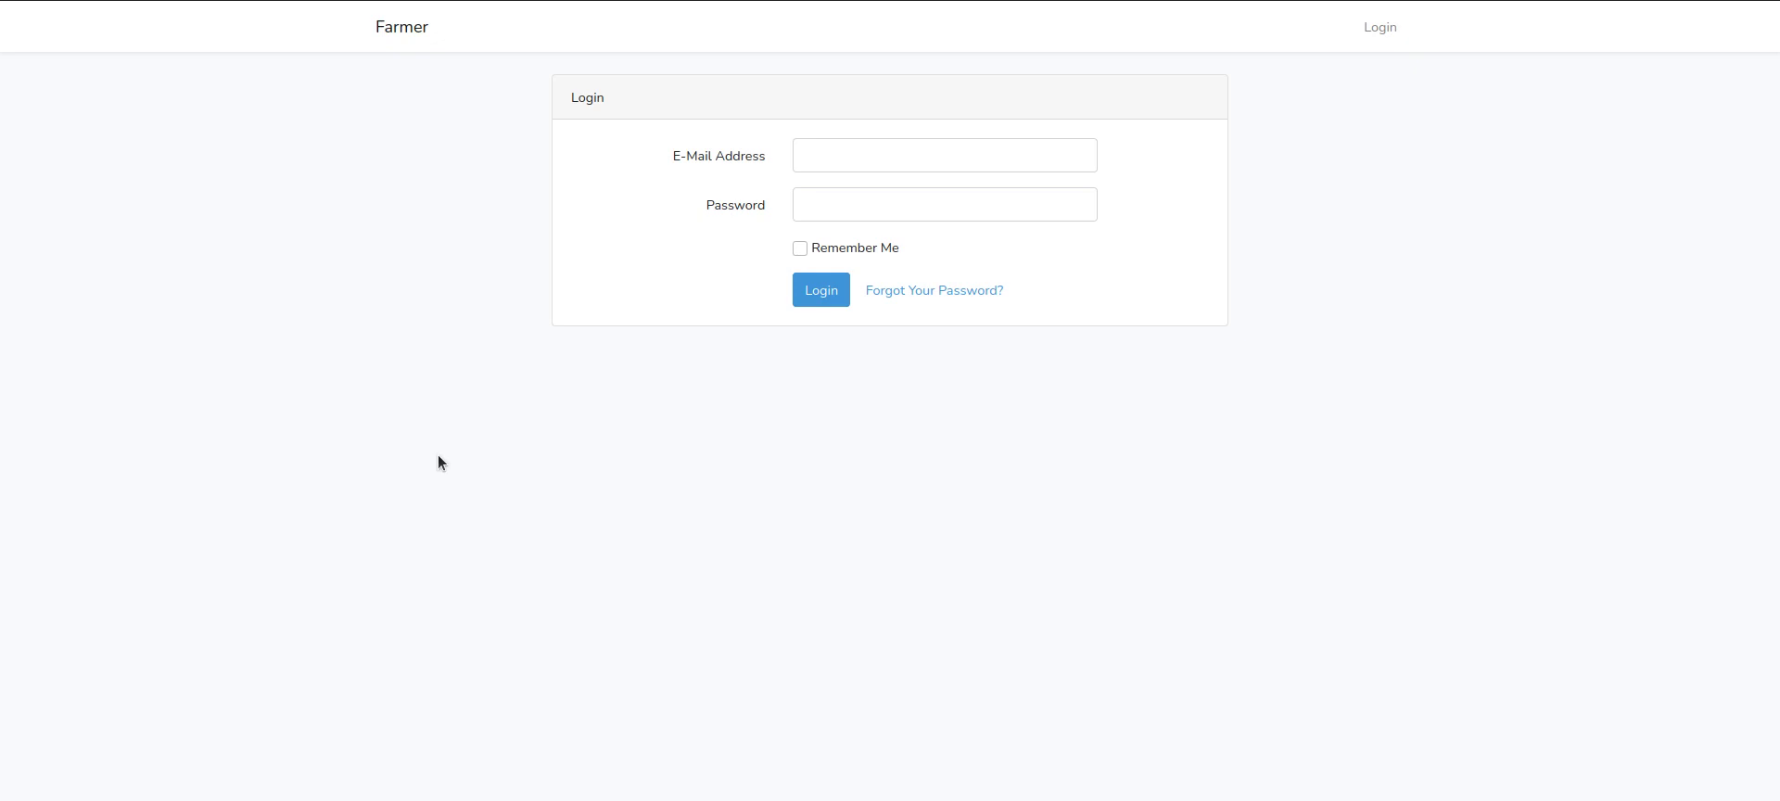
Log in to the Farmer site using a saved account's e-mail address and password
click(904, 162)
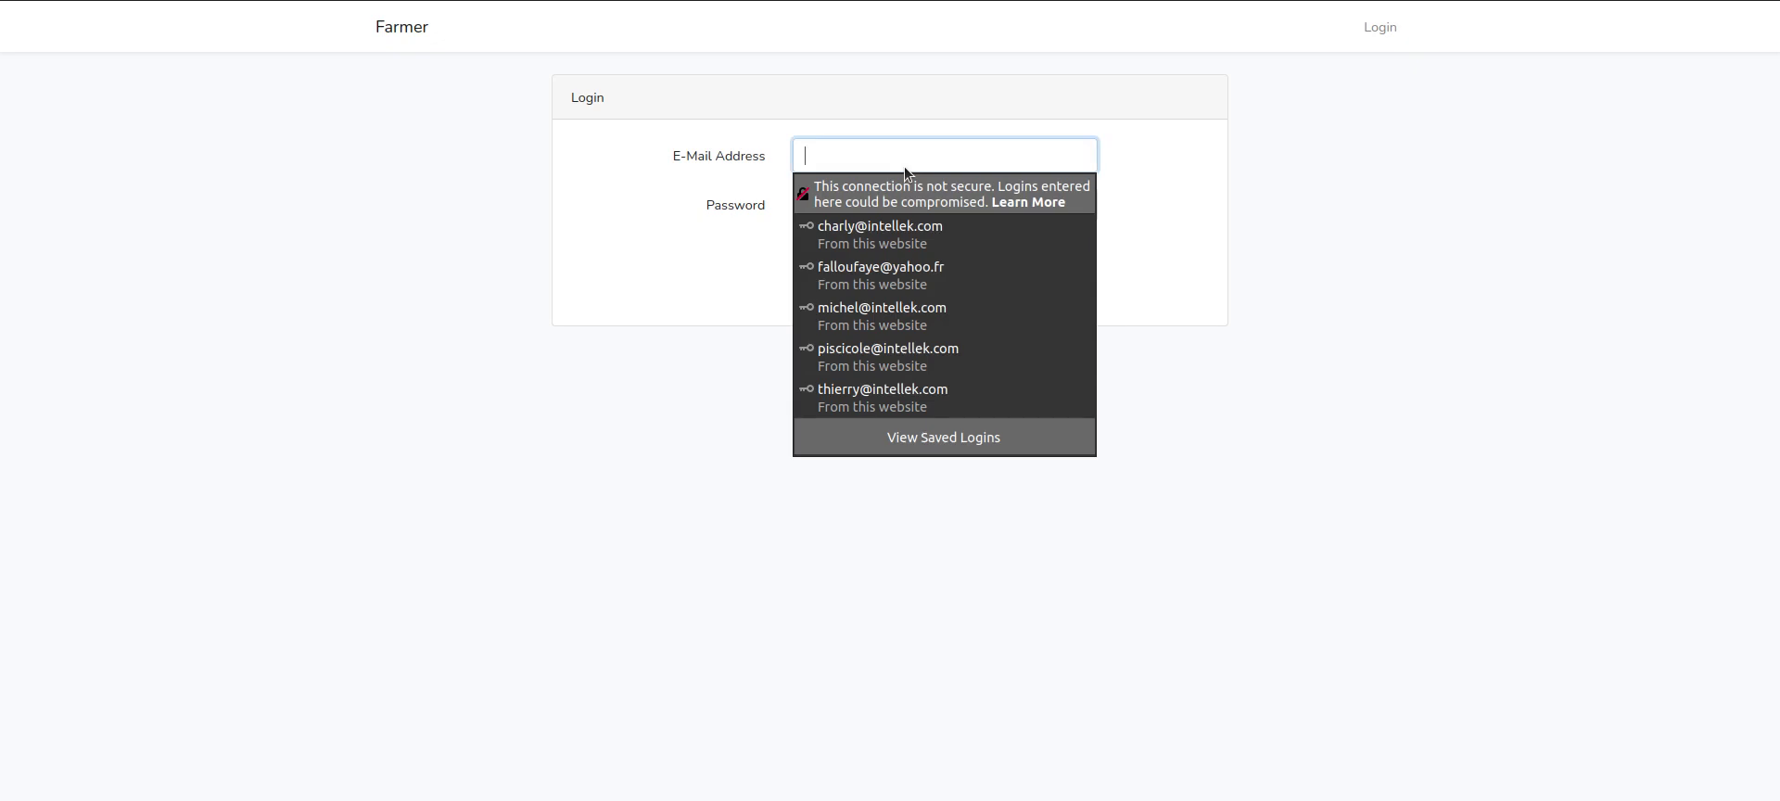
click(871, 397)
click(820, 291)
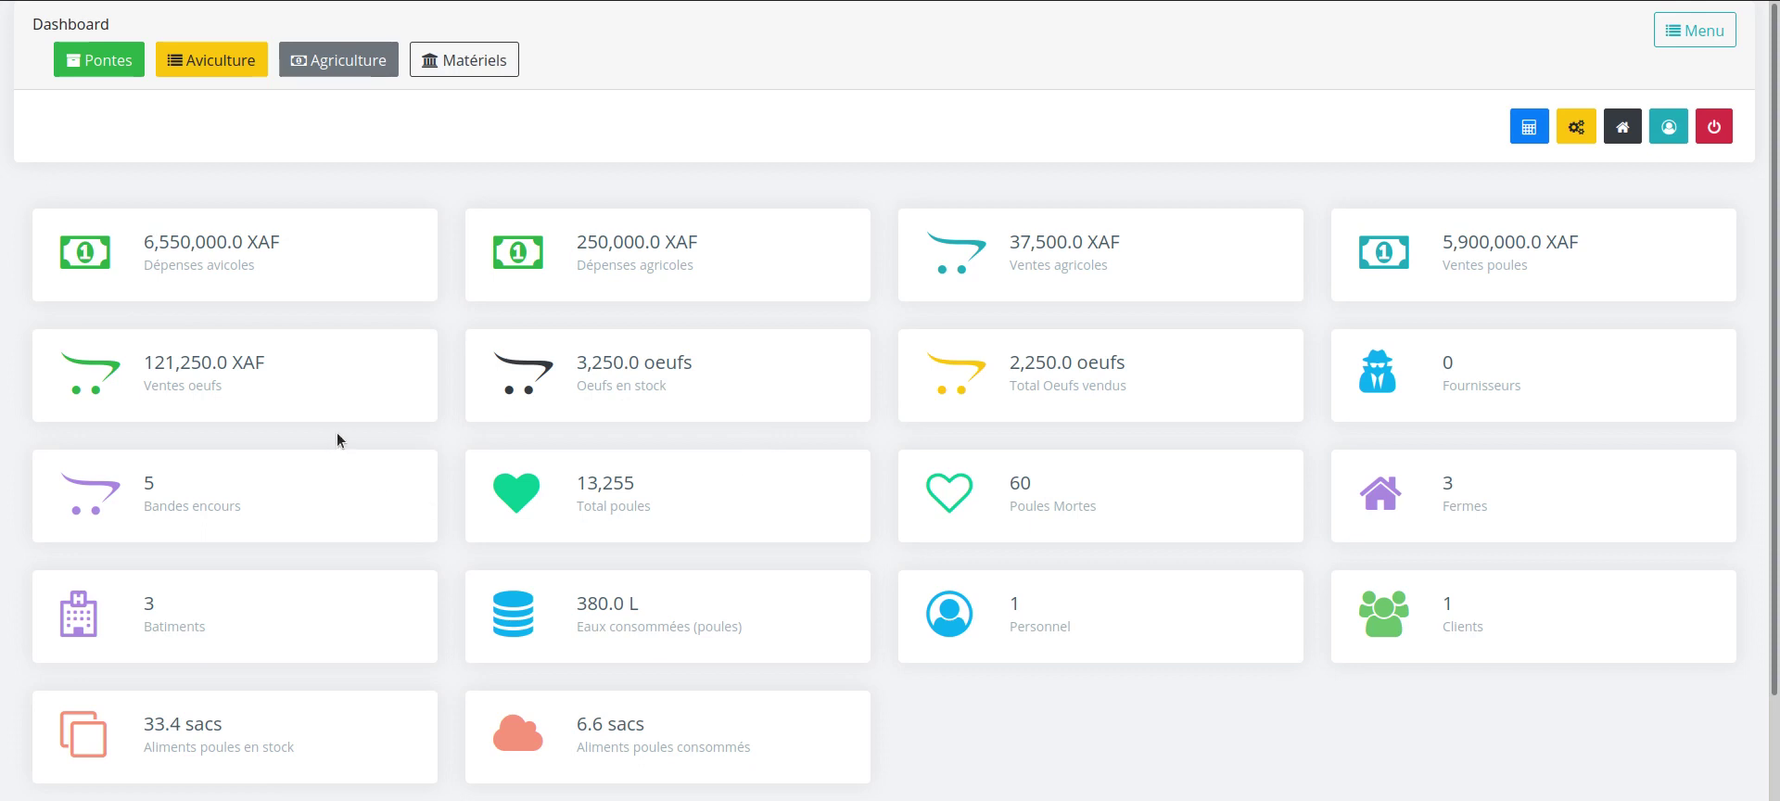
Look over the dashboard figures, open the list of farms and view the buildings of Ferme Demo
scroll(337, 432, down, 1)
scroll(336, 436, up, 1)
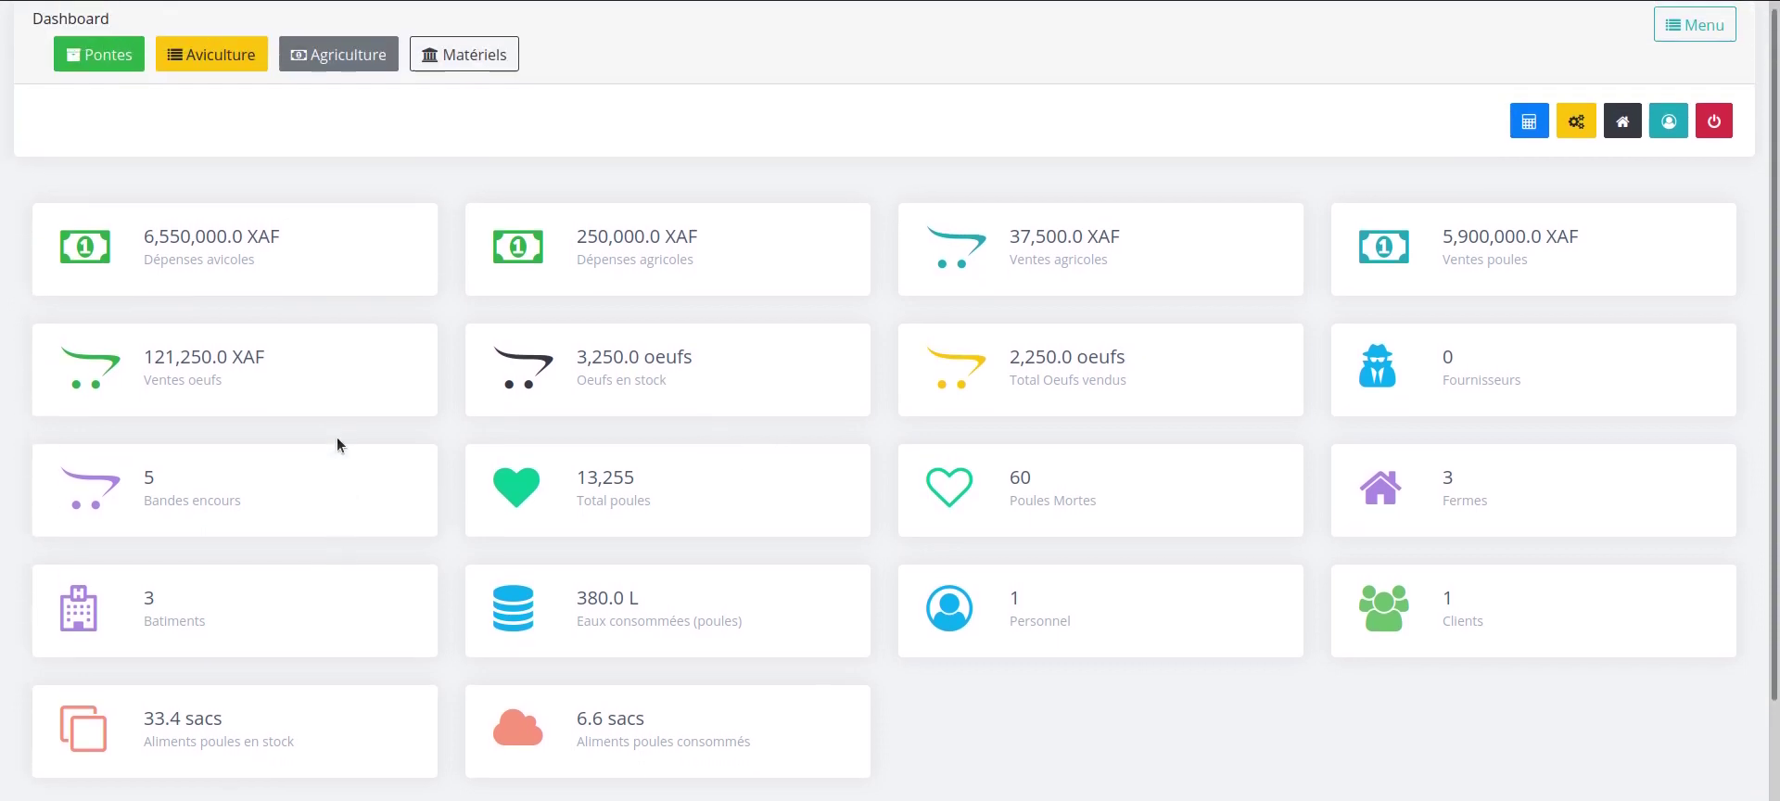
scroll(336, 437, down, 1)
scroll(337, 436, up, 1)
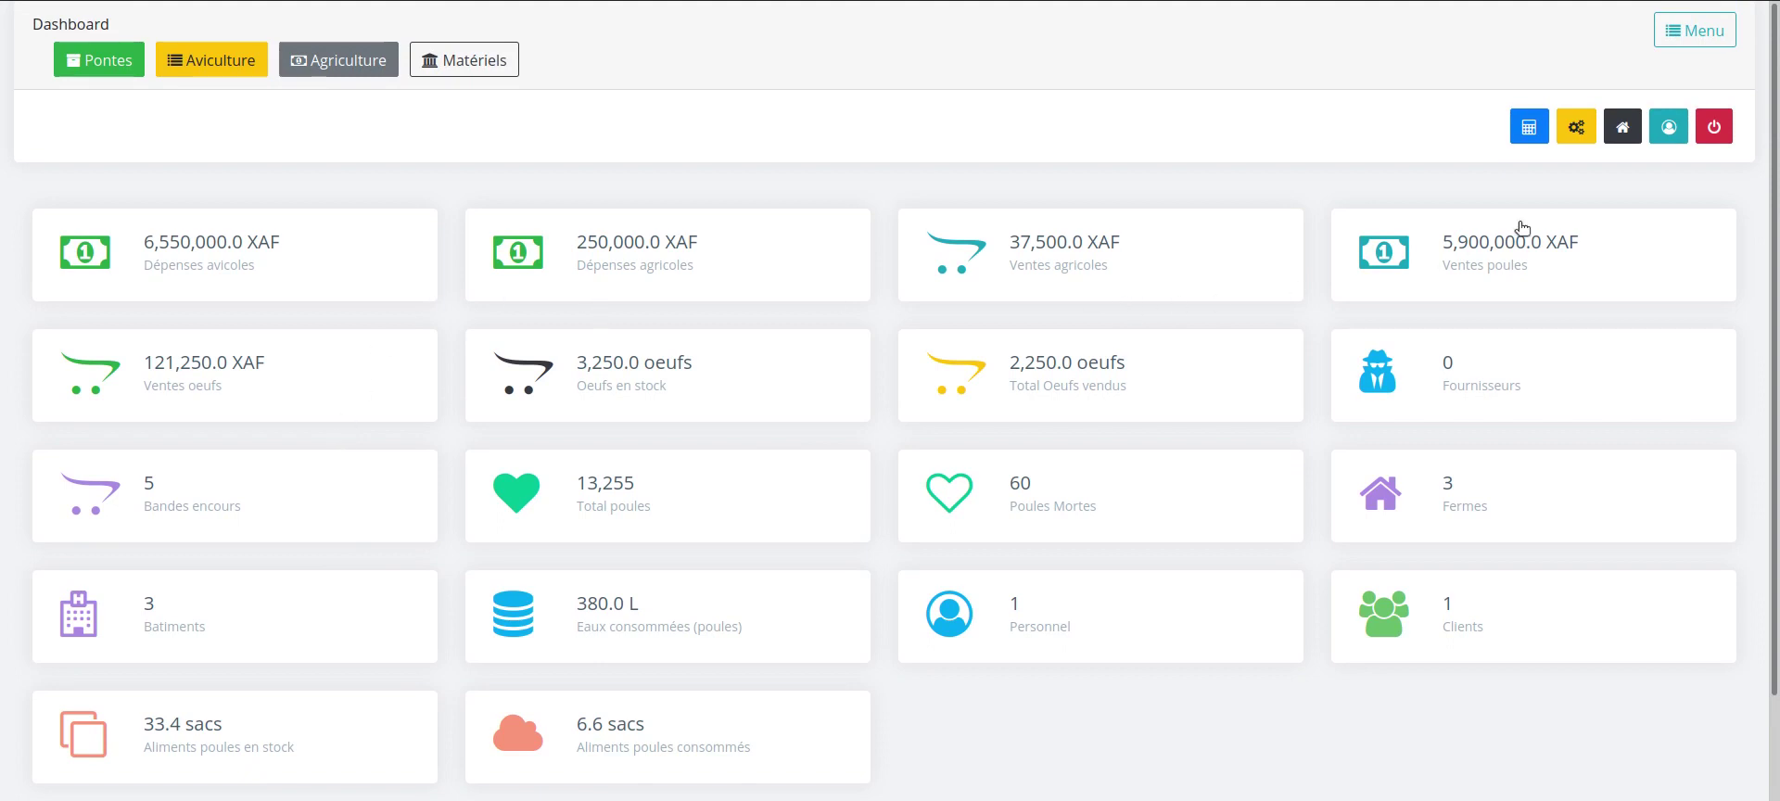
click(1622, 130)
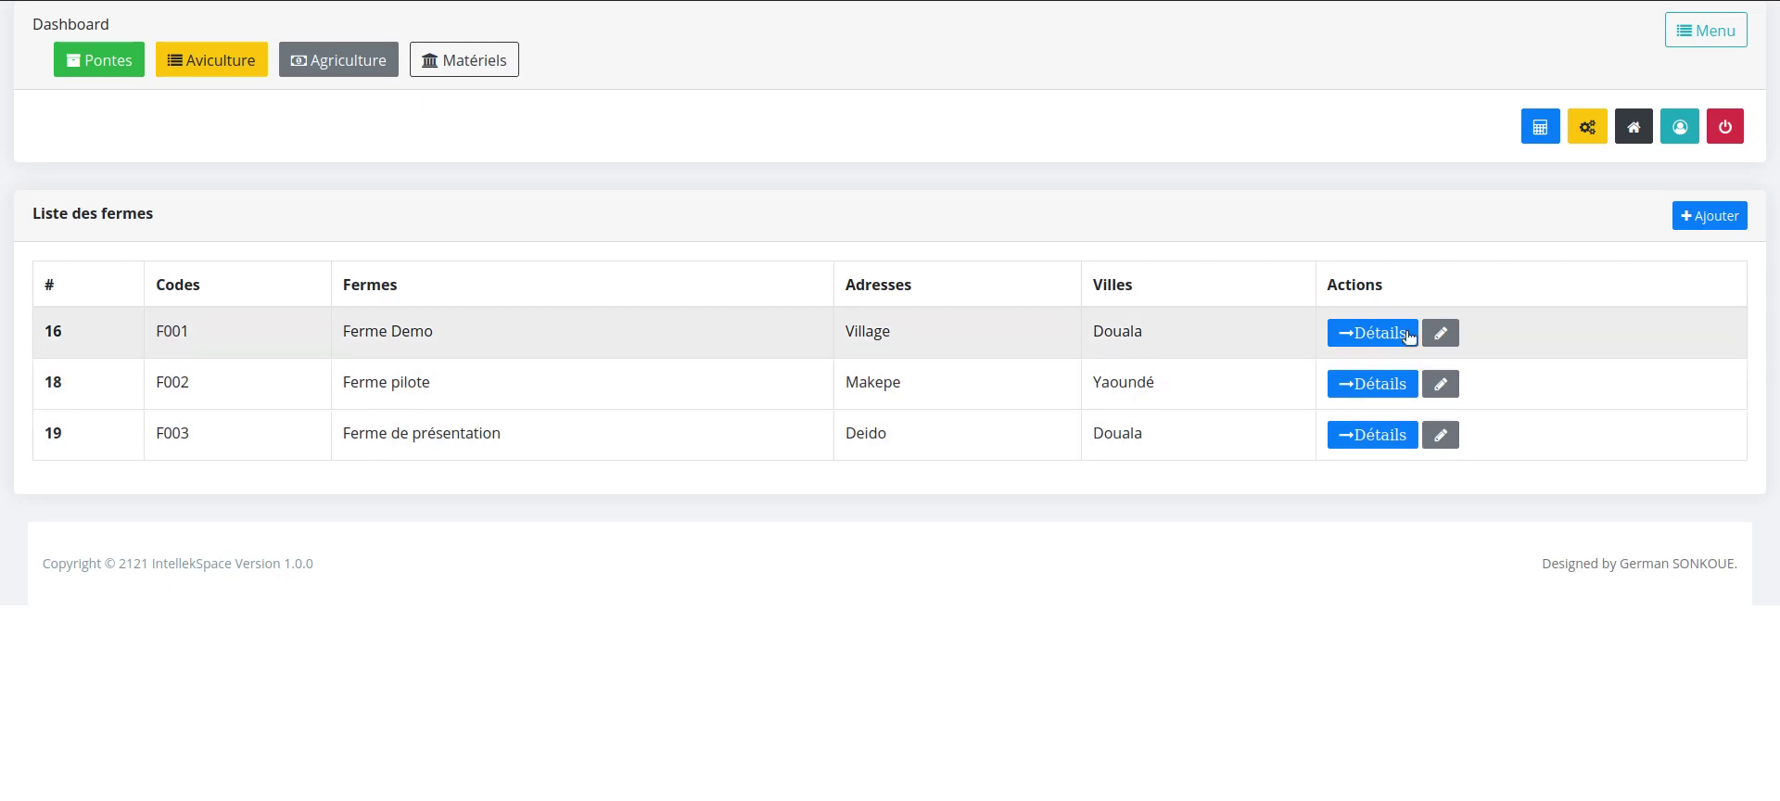
click(1342, 339)
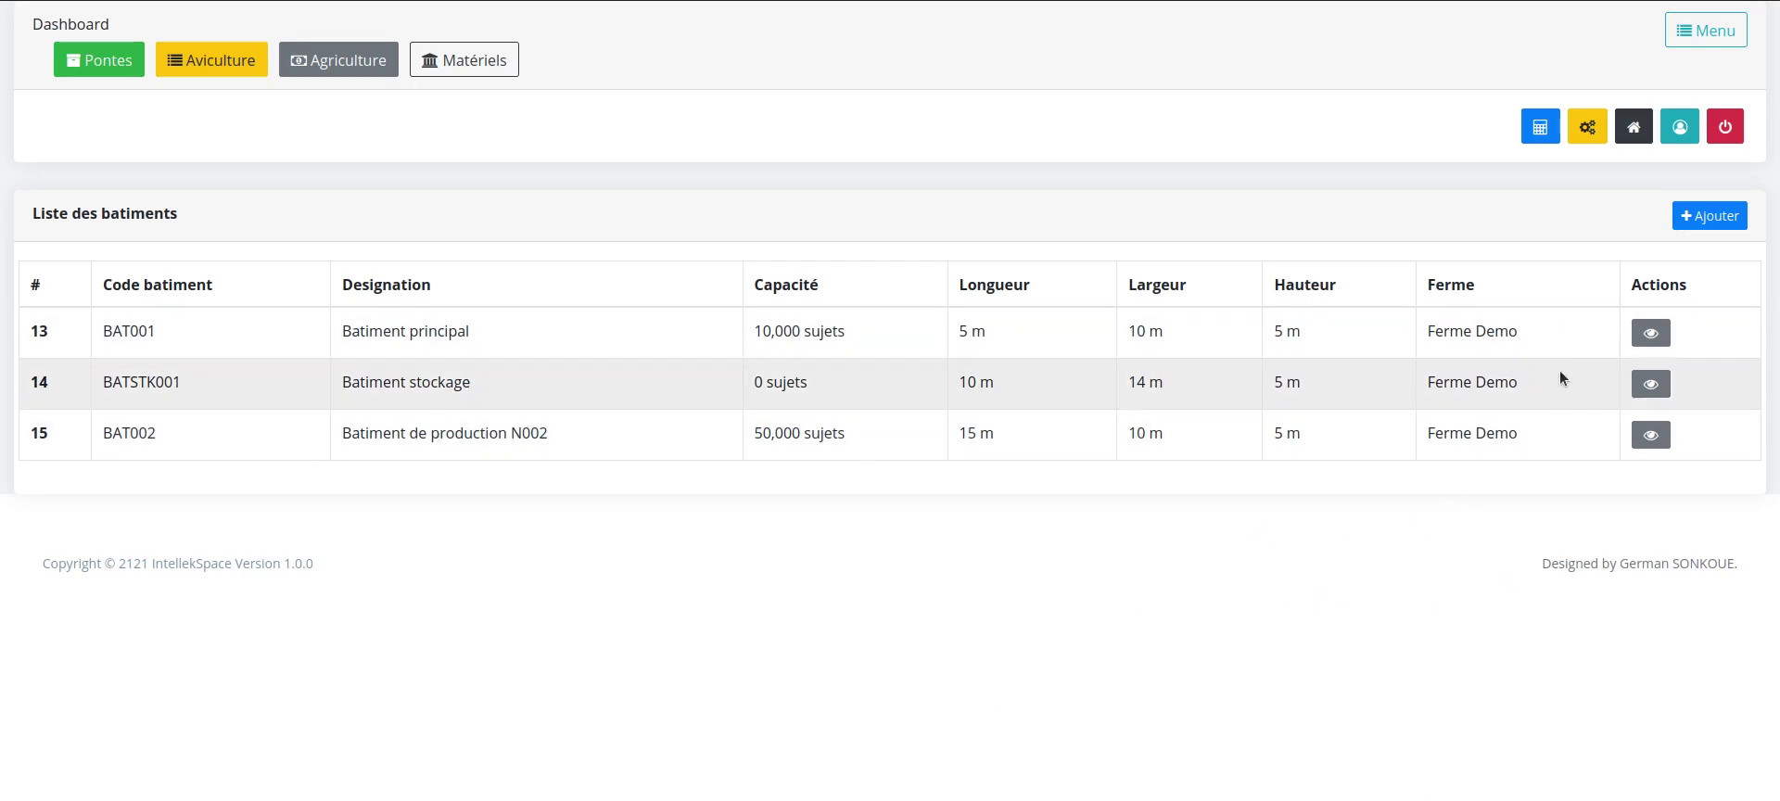
Open the application settings and review the tables of expense categories, crop and subject types, vaccines, egg sizes and collection times
click(1586, 112)
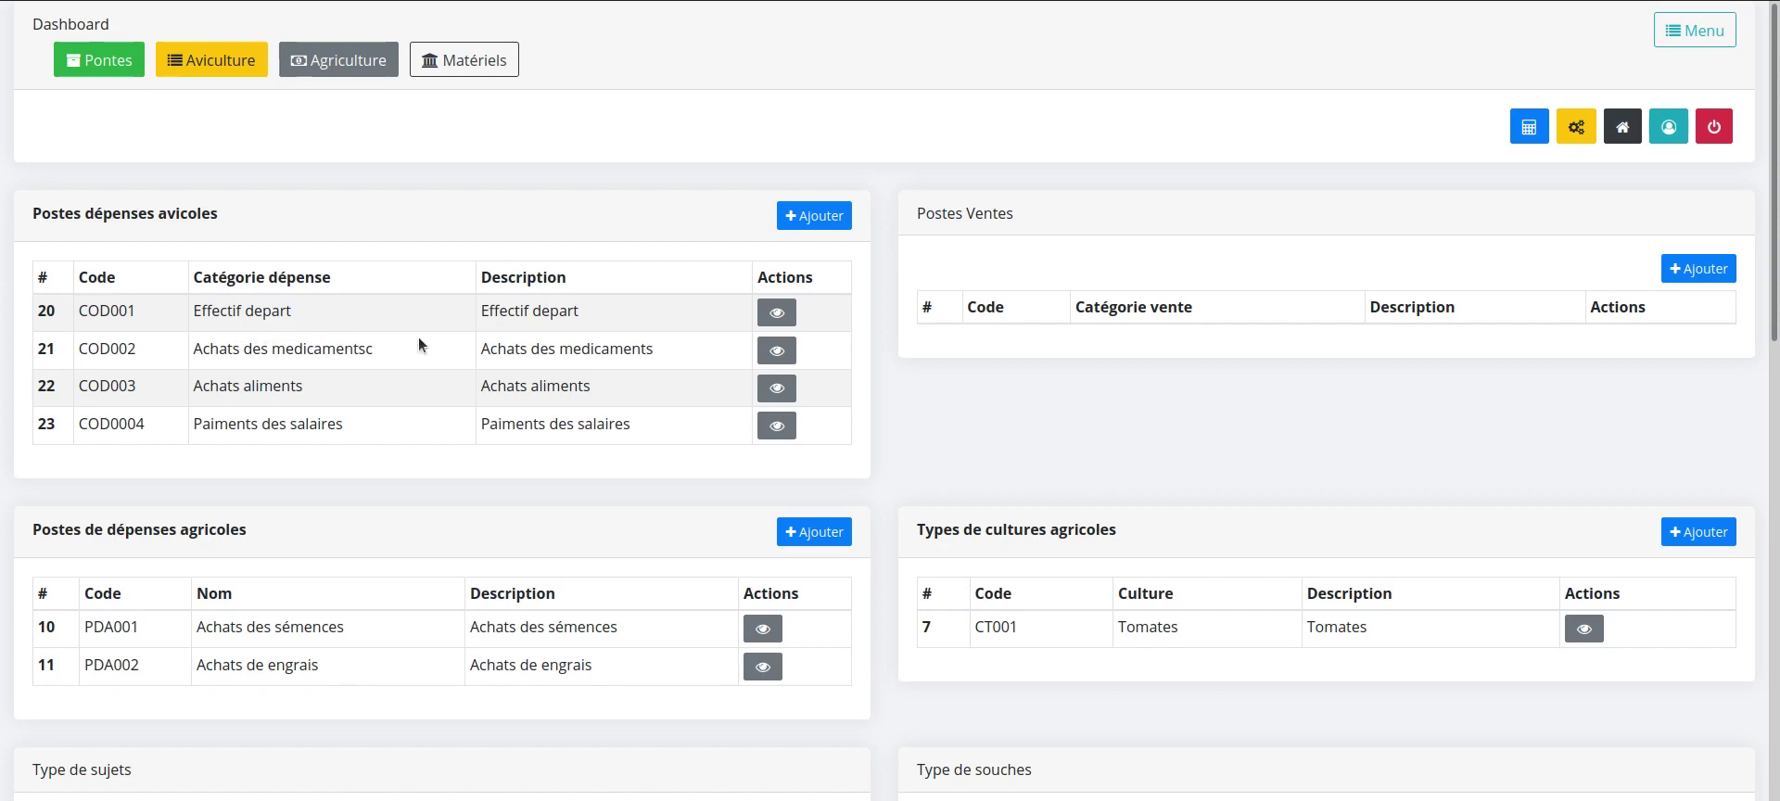
scroll(252, 463, down, 1)
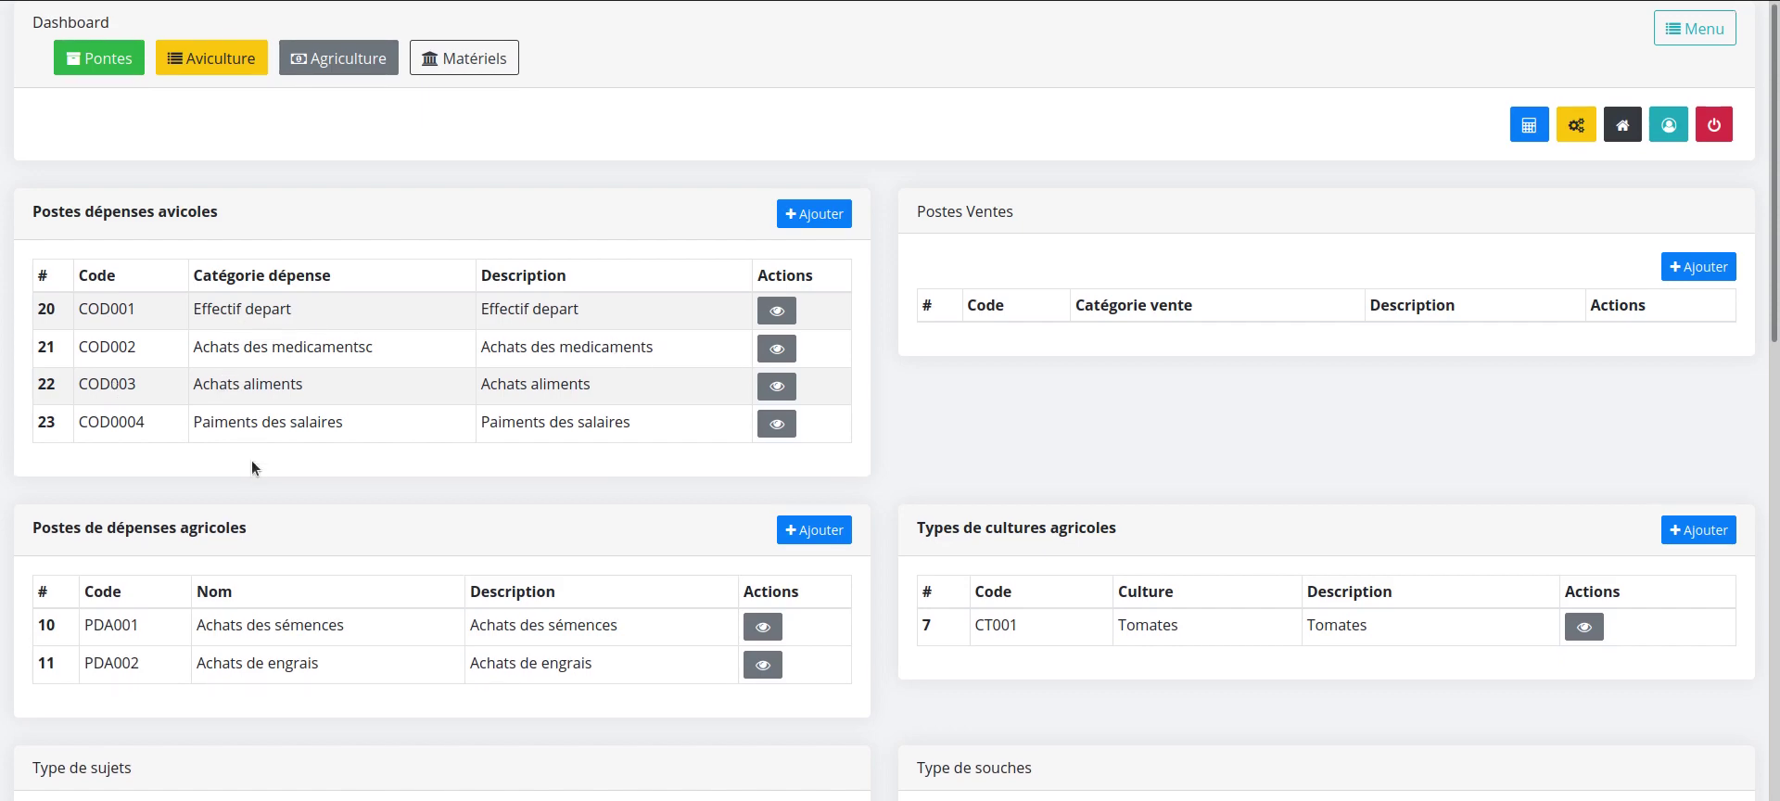
scroll(252, 463, down, 5)
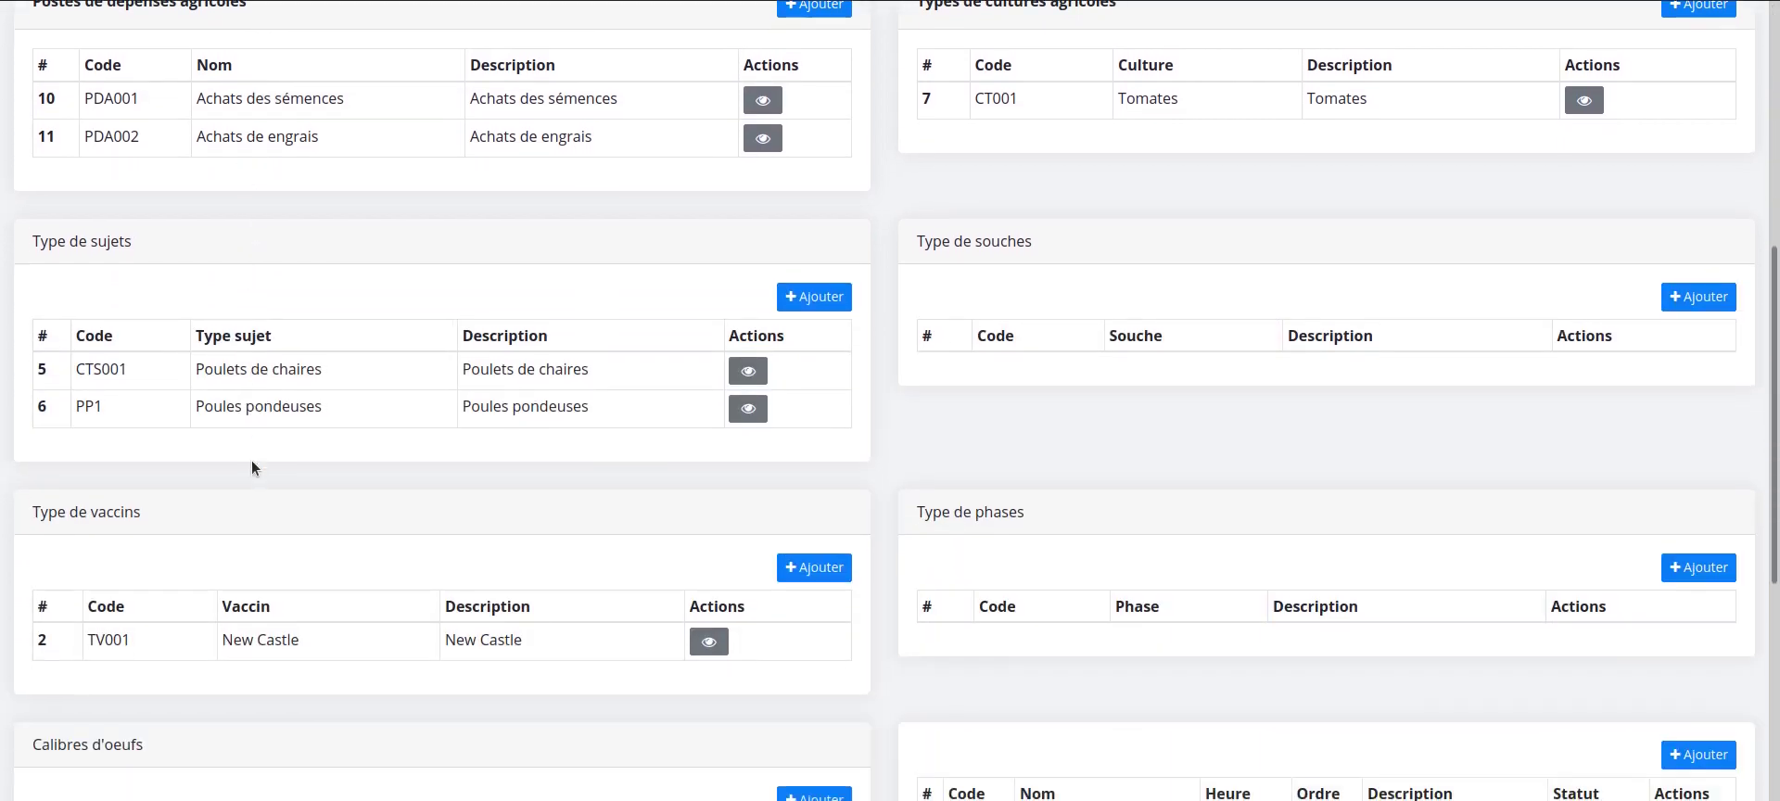
scroll(252, 460, down, 5)
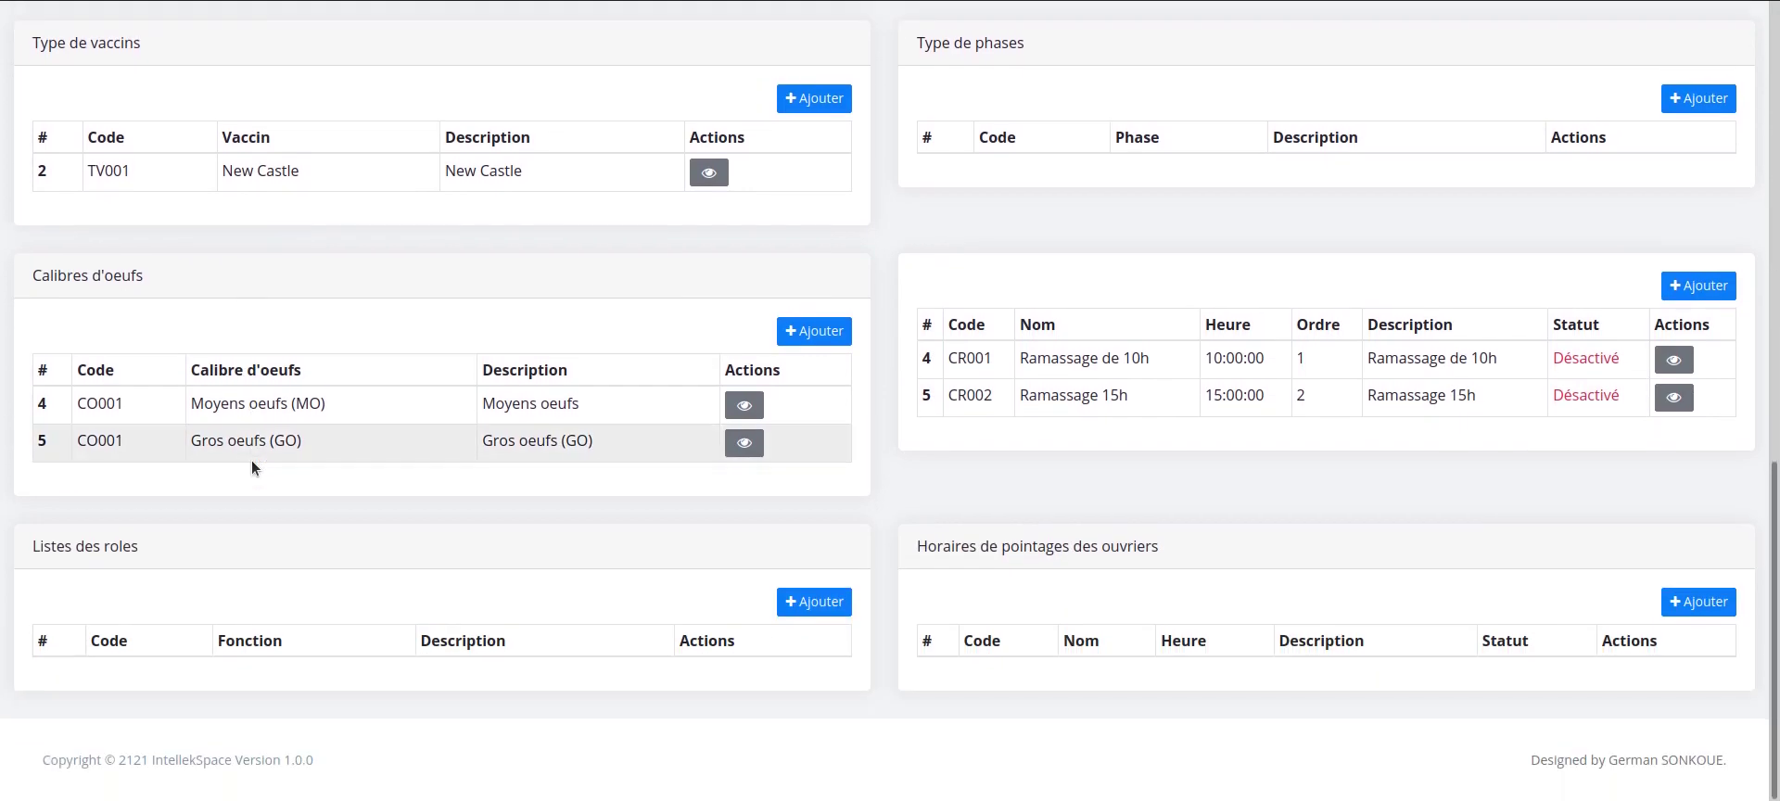
scroll(656, 367, up, 1)
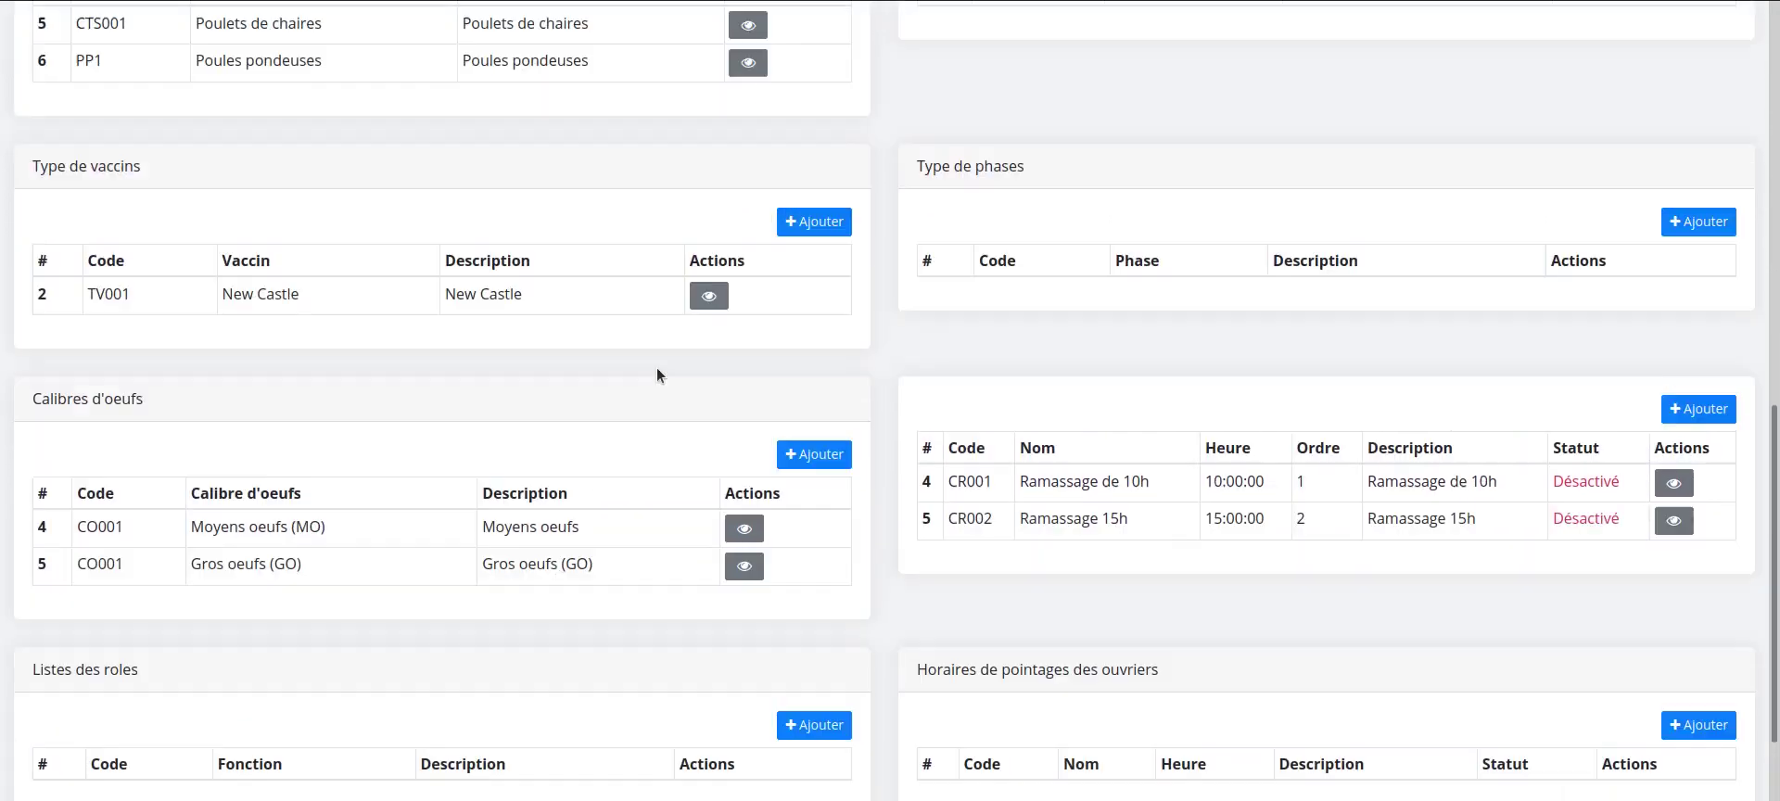
scroll(657, 364, up, 8)
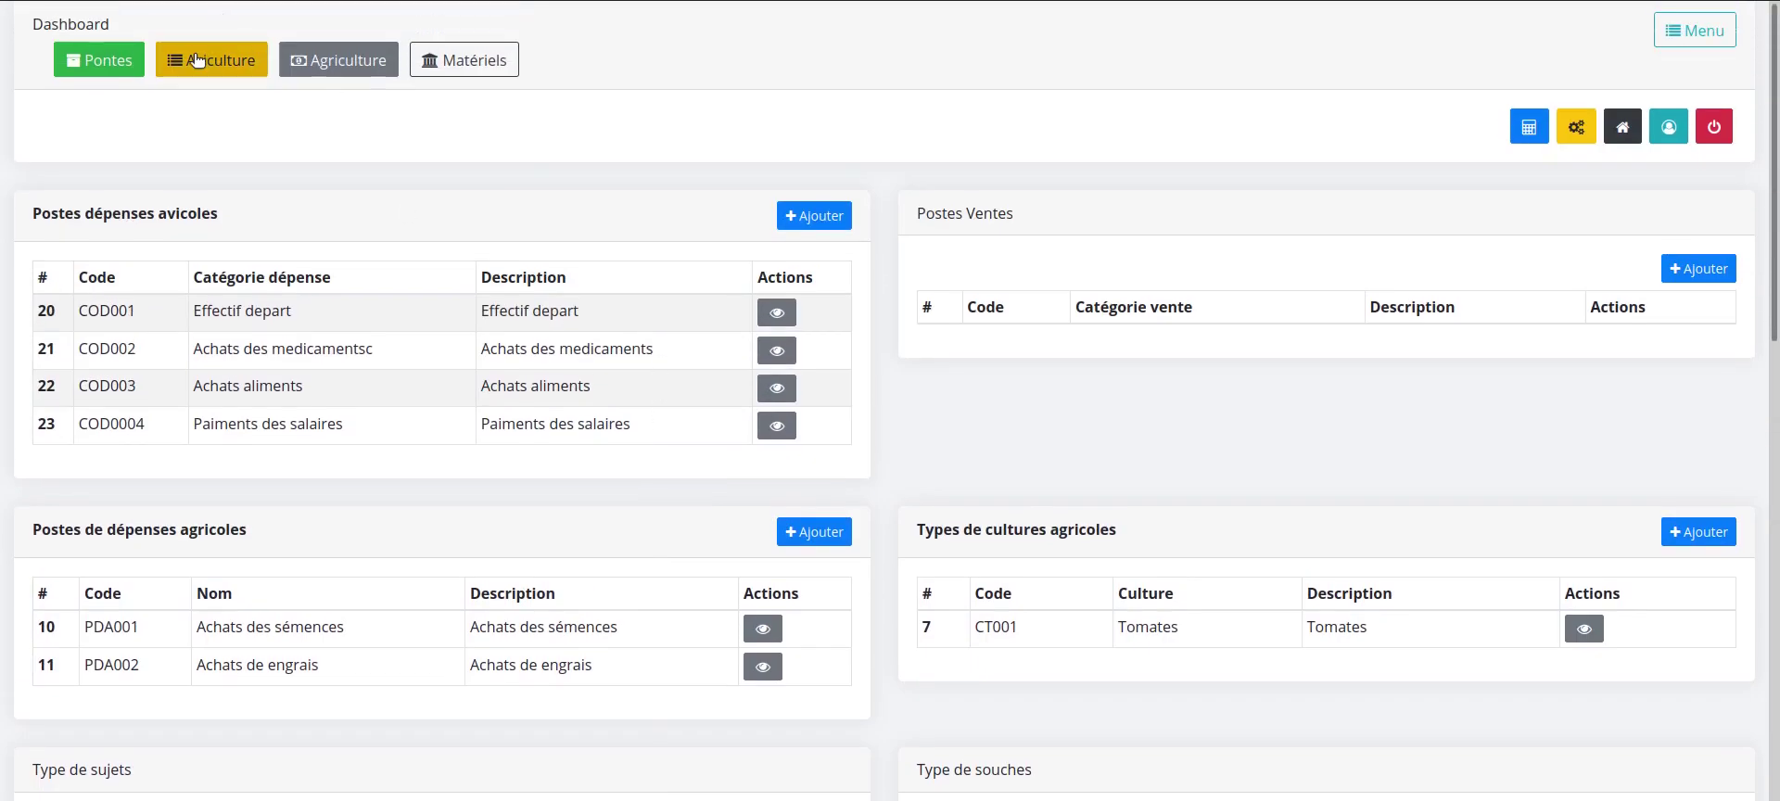
Open the poultry flock management list and filter it by the building Batiment de production N002
click(197, 59)
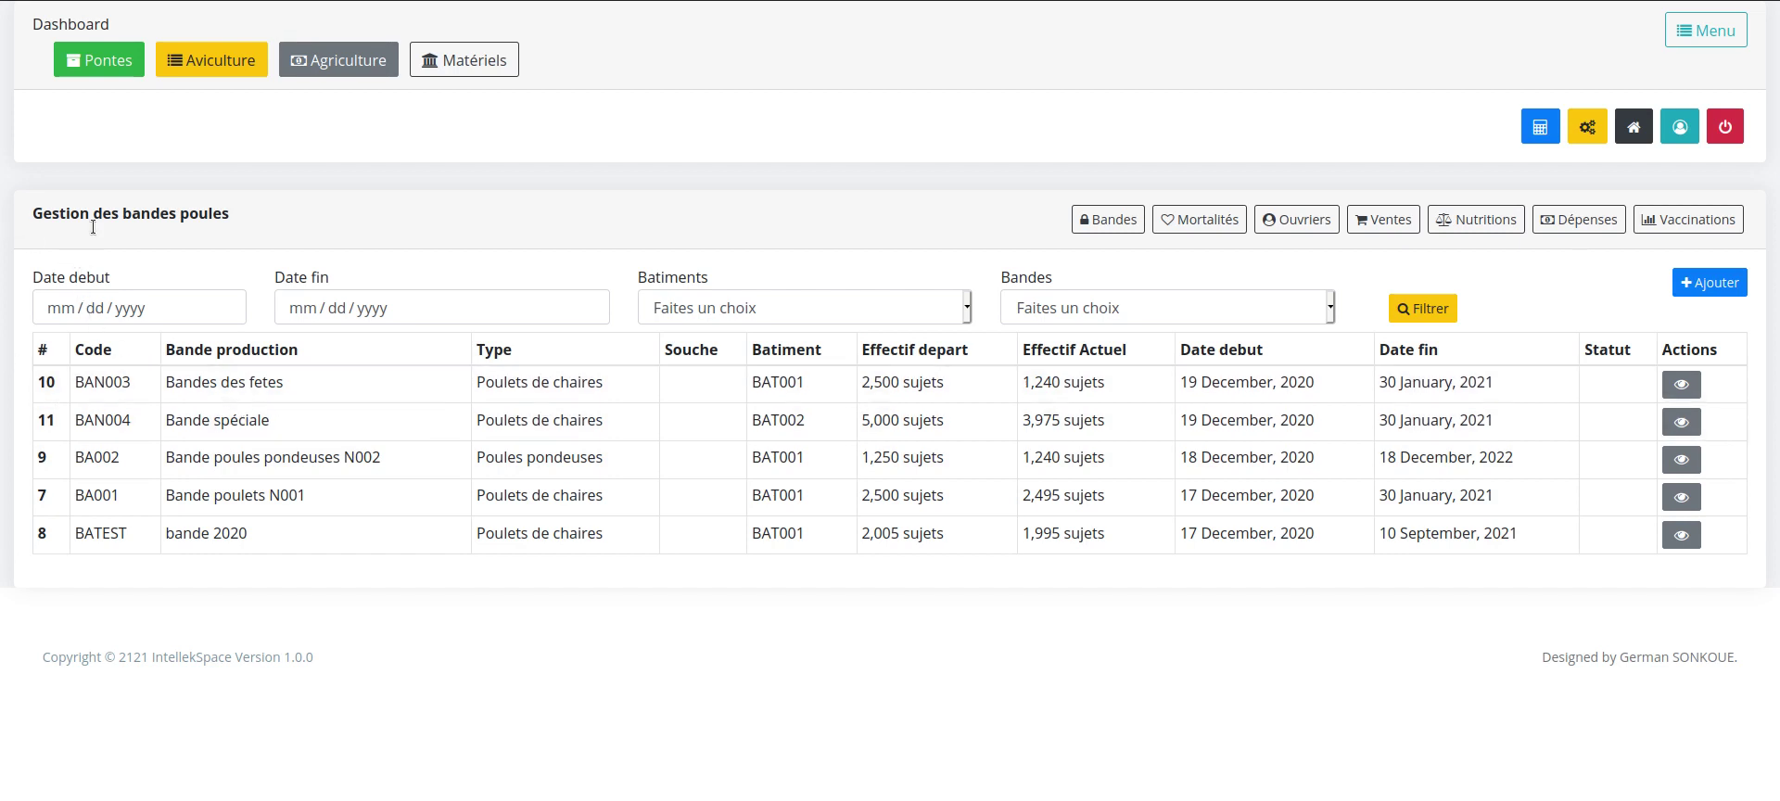
click(920, 308)
click(897, 375)
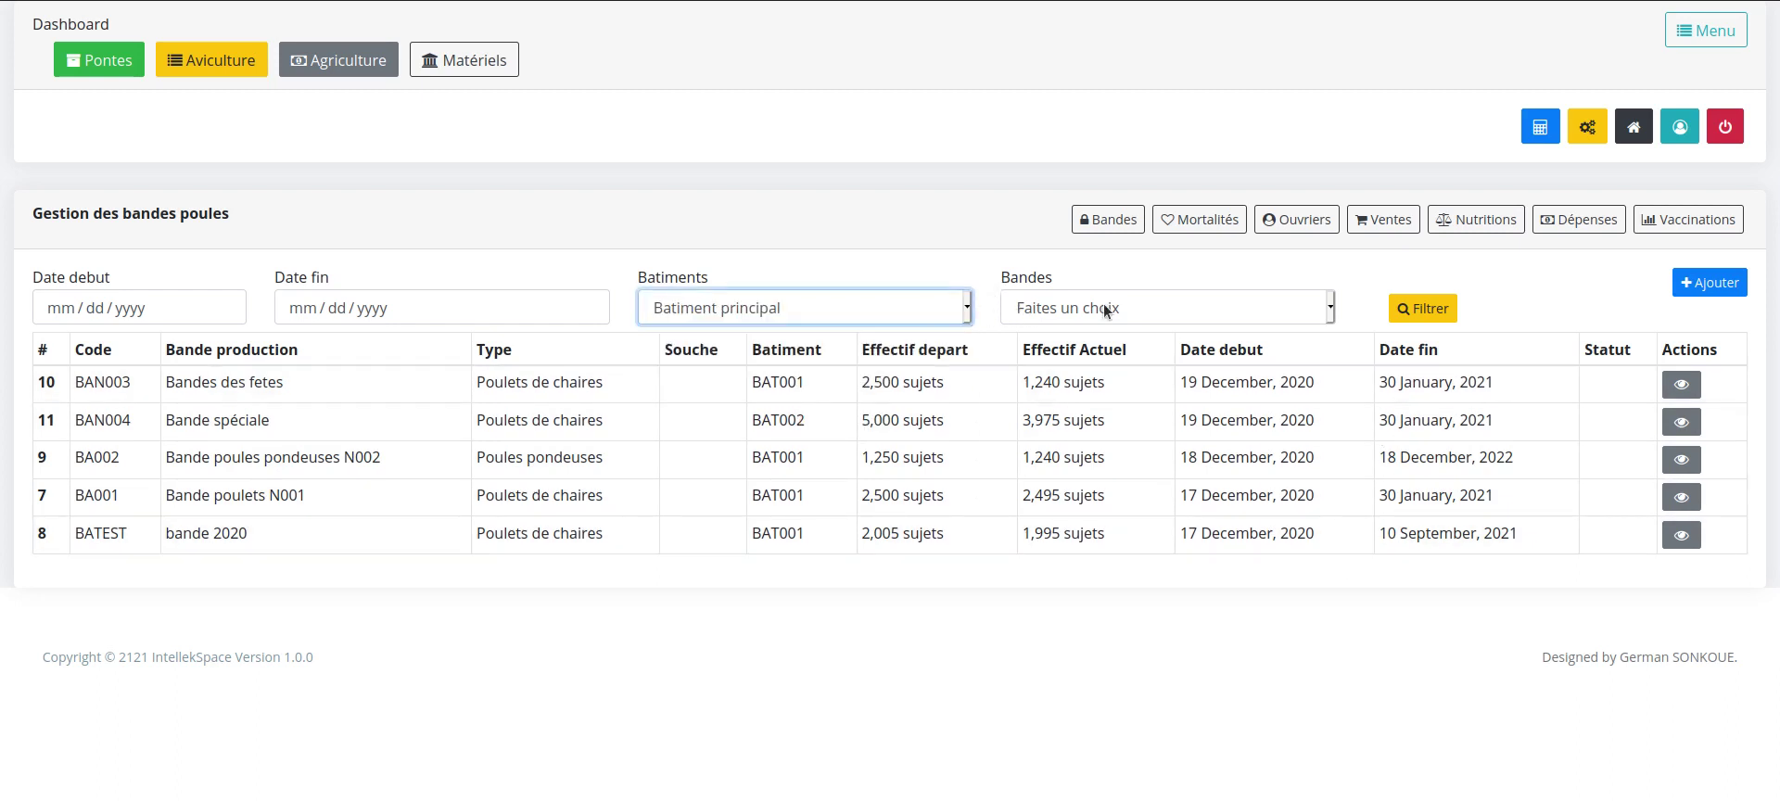
click(822, 314)
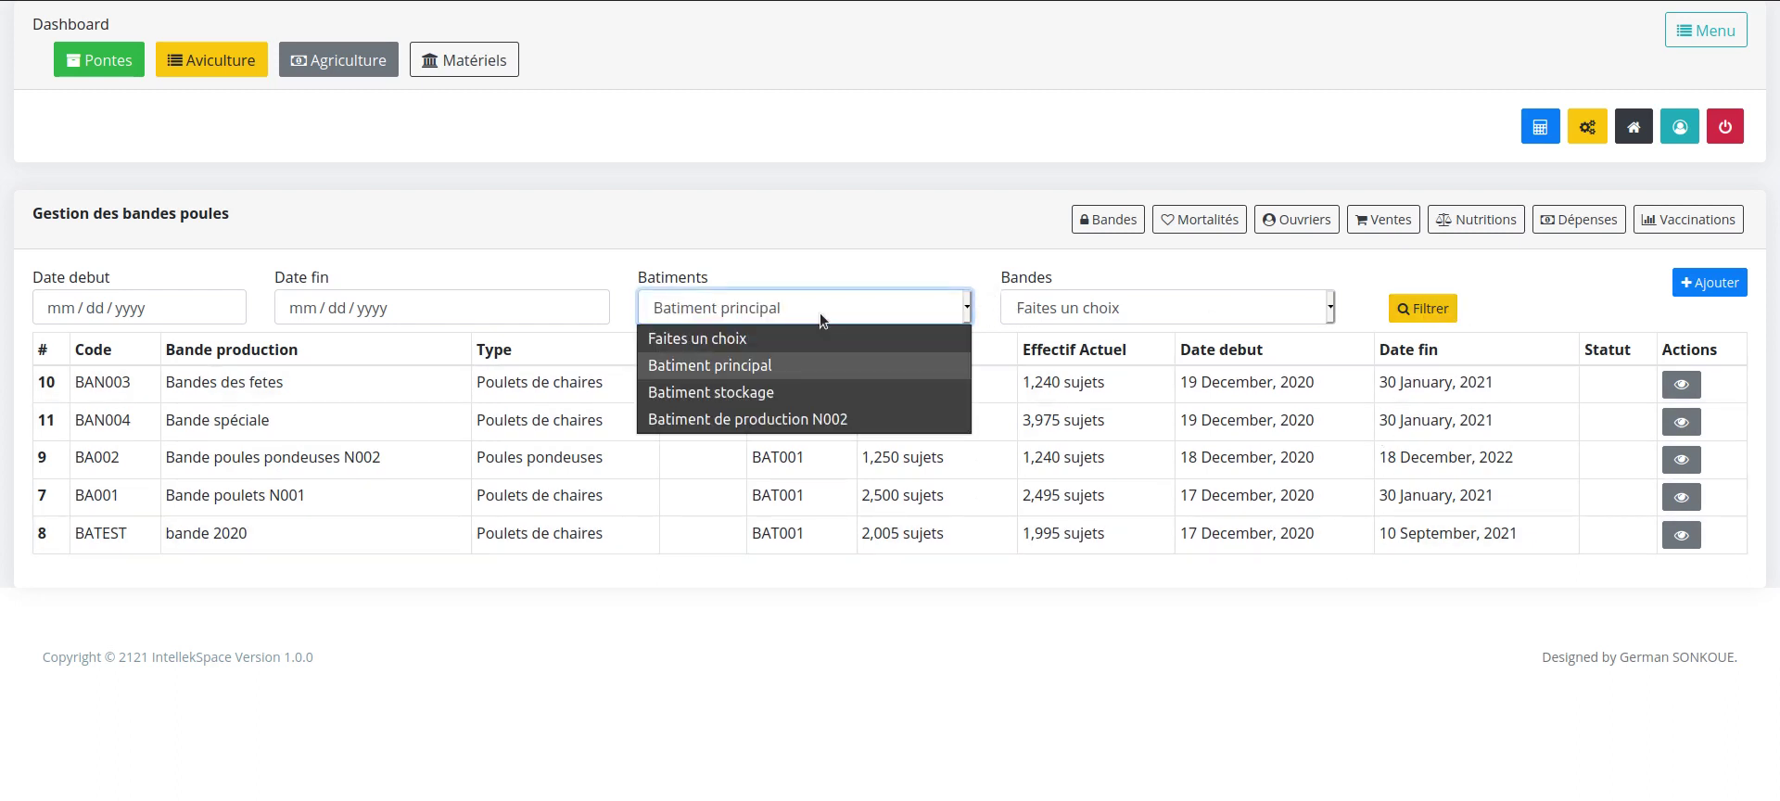
click(799, 417)
click(1422, 308)
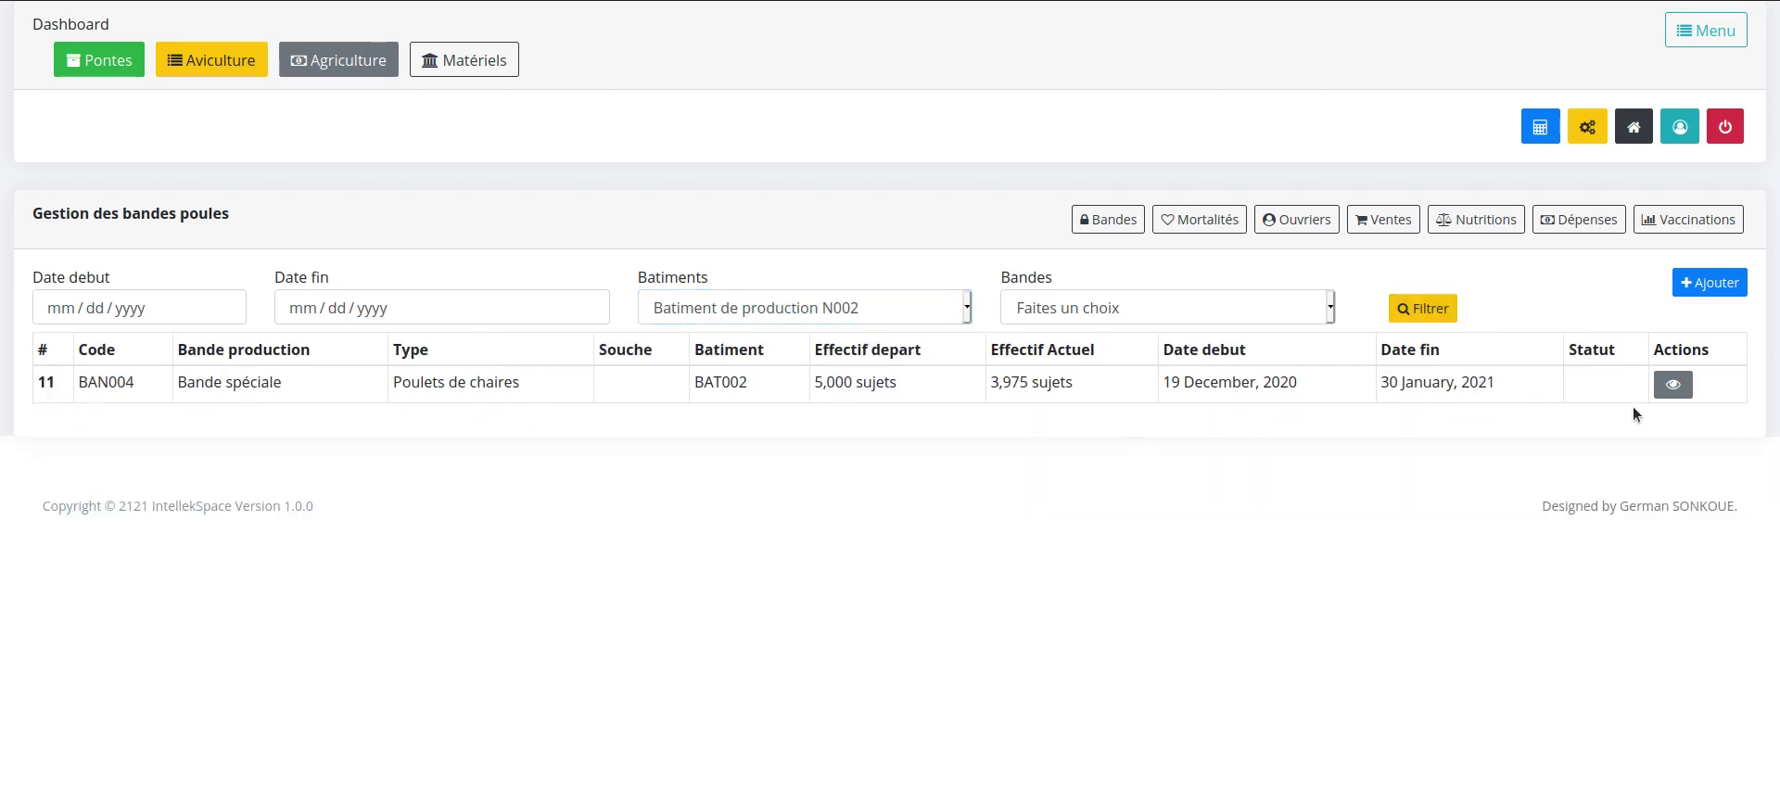
Open the chicken mortality records, view the blank entry form for a new mortality and close it
click(1172, 225)
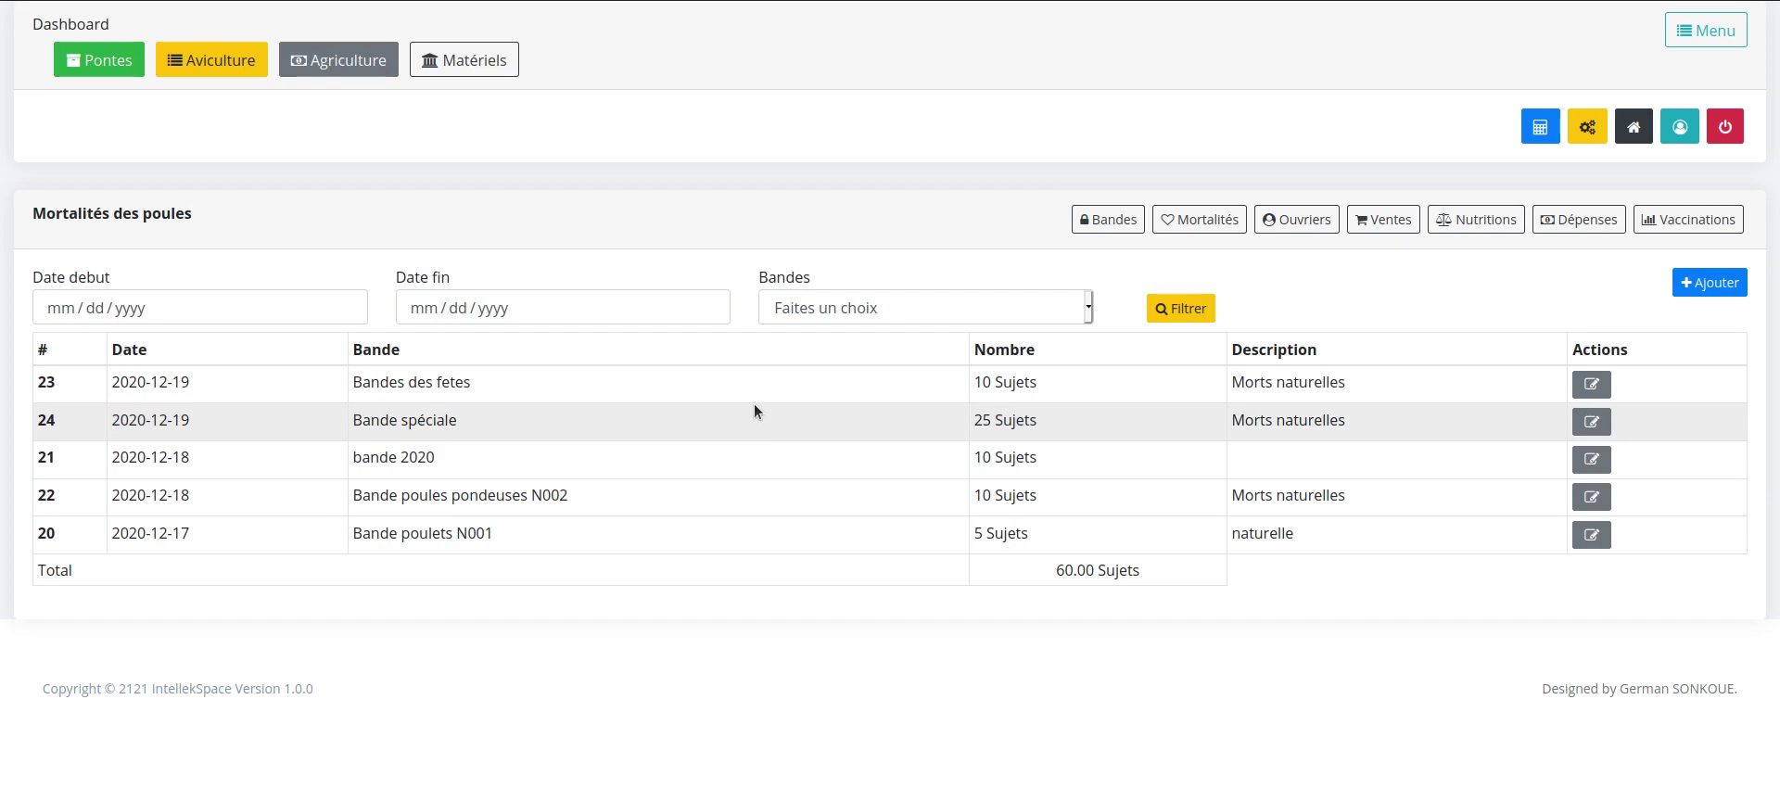
click(1685, 285)
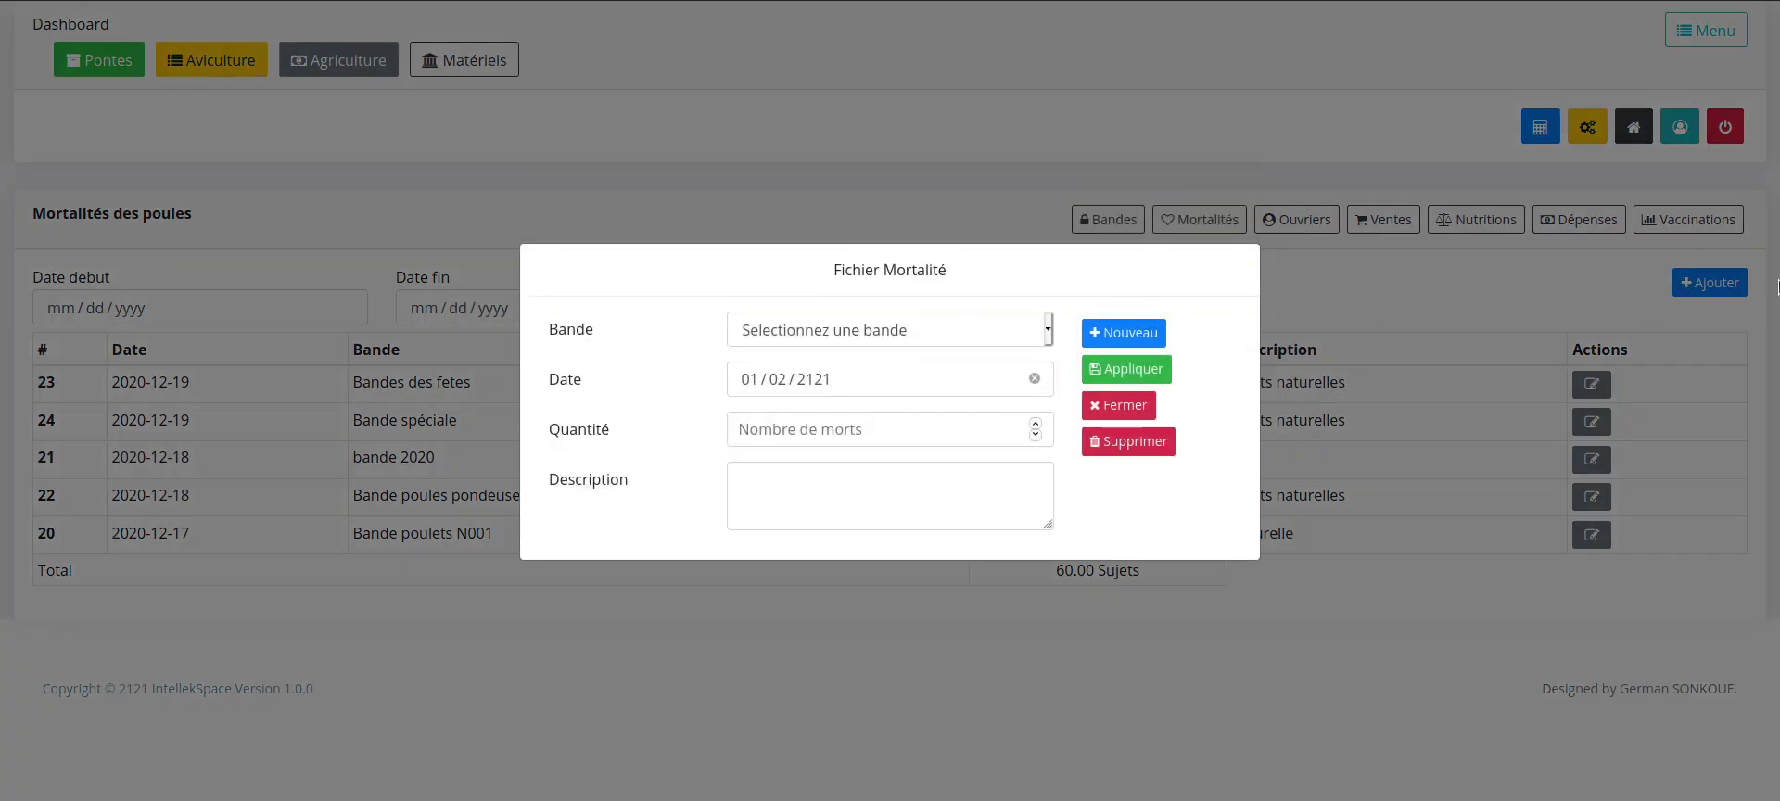
click(1151, 408)
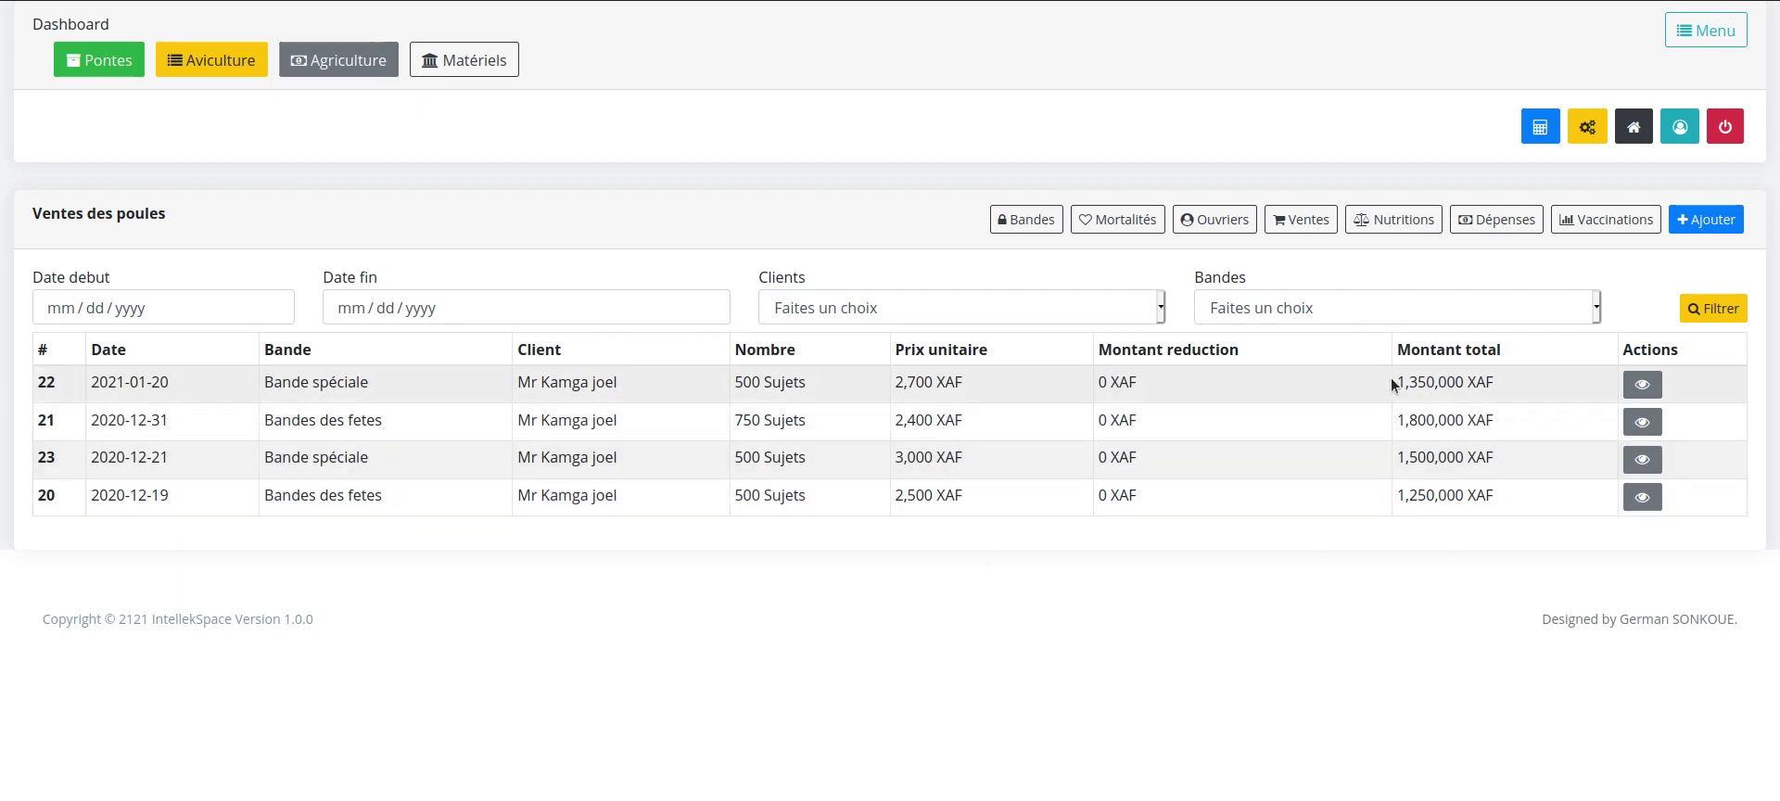
Examine the total amounts of the individual sales in the chicken sales list
drag(1390, 376, 1511, 380)
drag(1388, 425, 1520, 421)
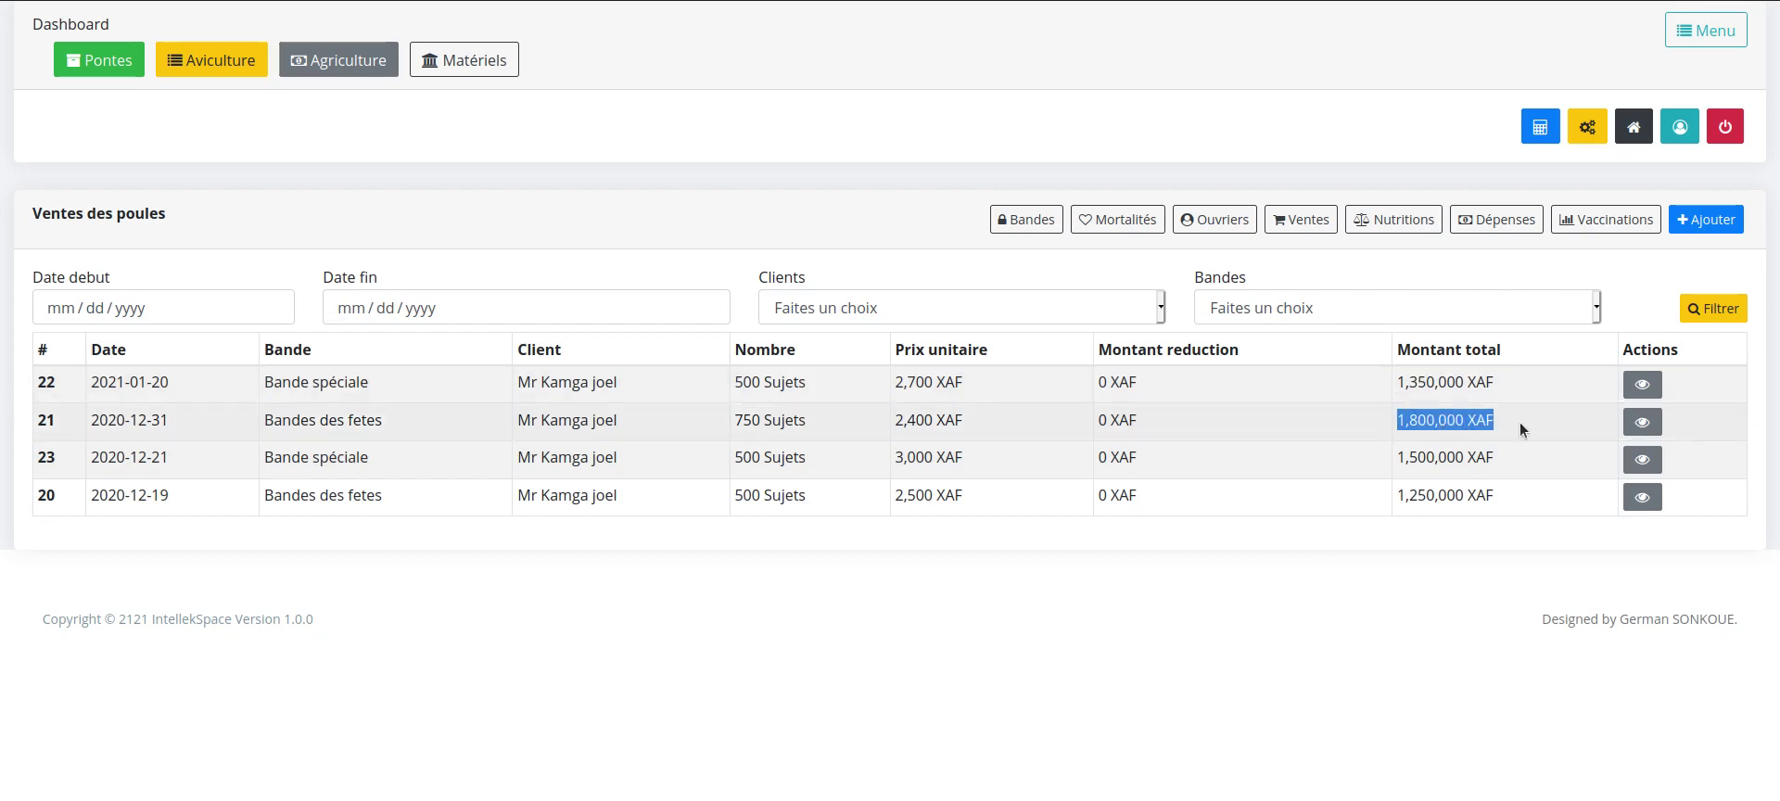
drag(1383, 471, 1498, 498)
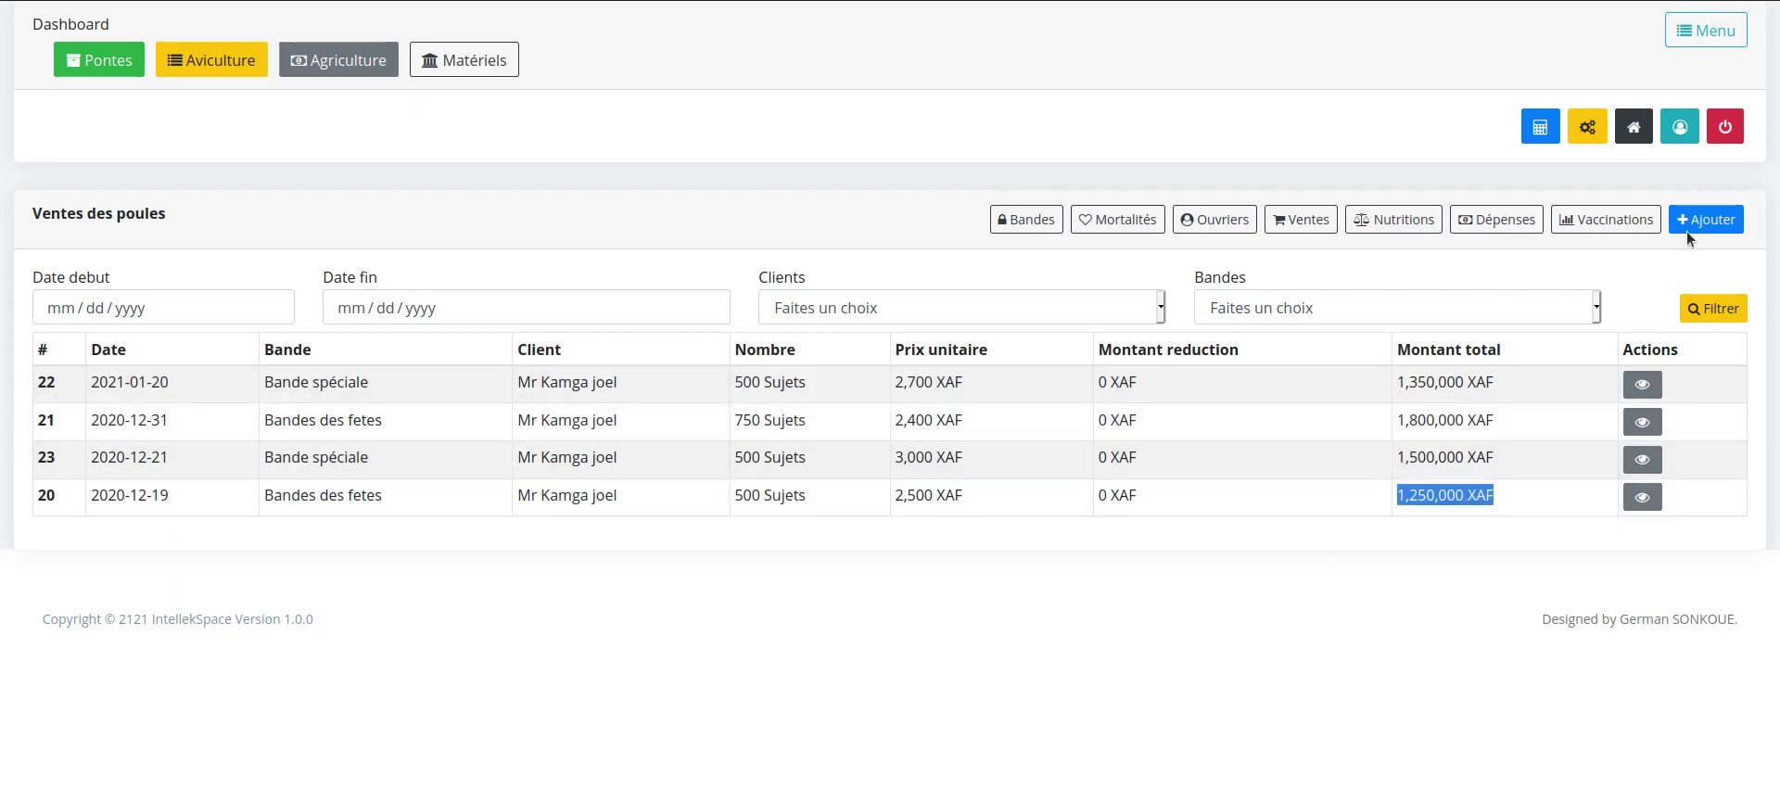
click(1683, 226)
click(899, 232)
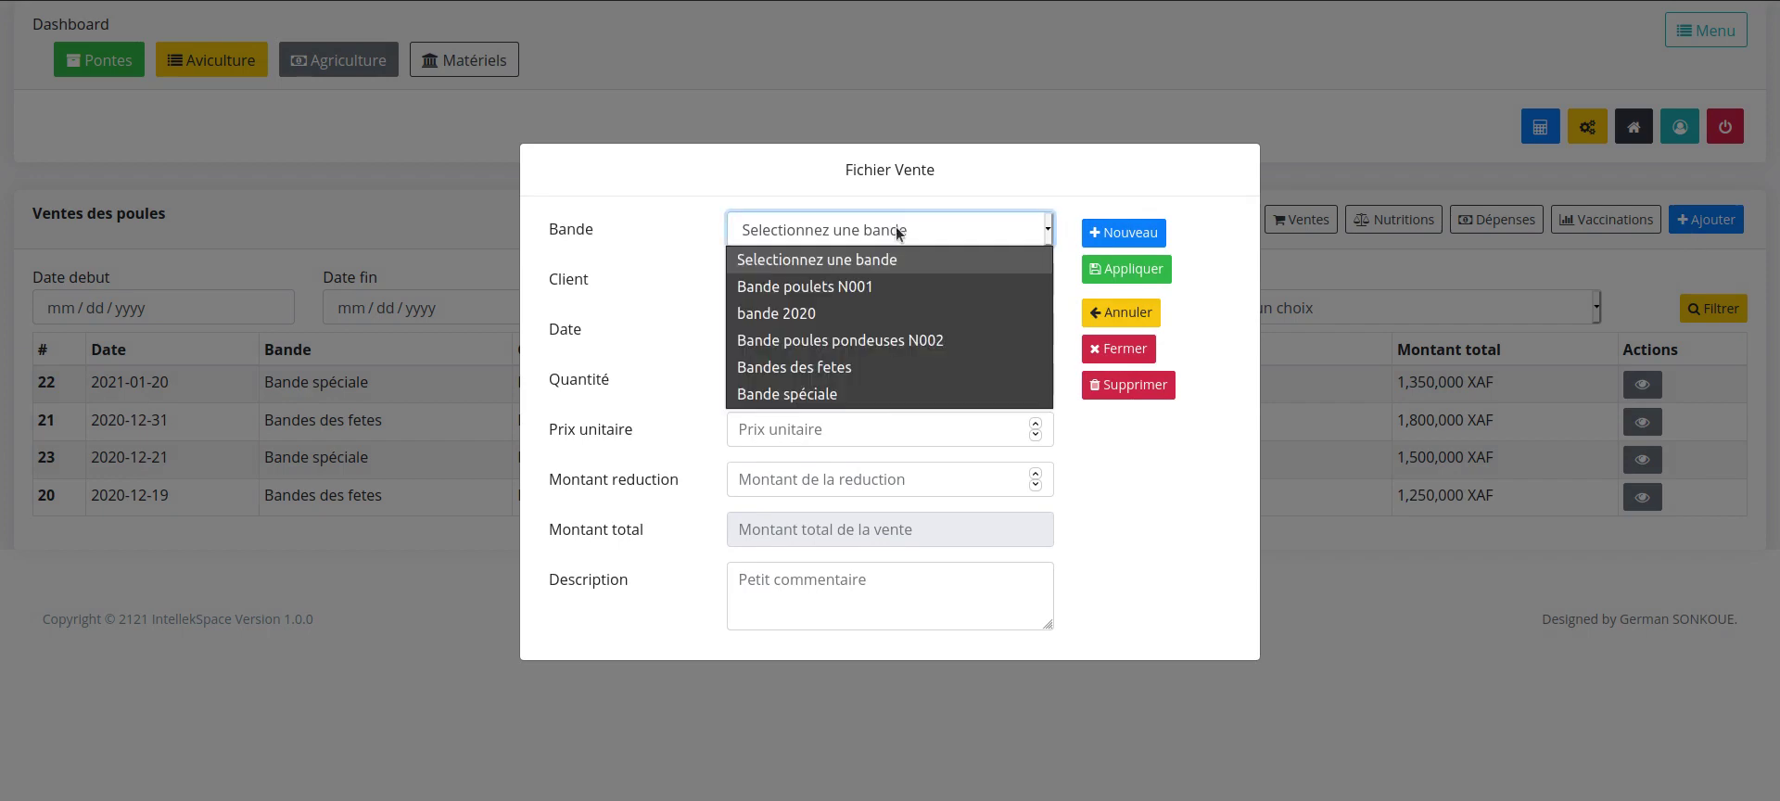
click(913, 285)
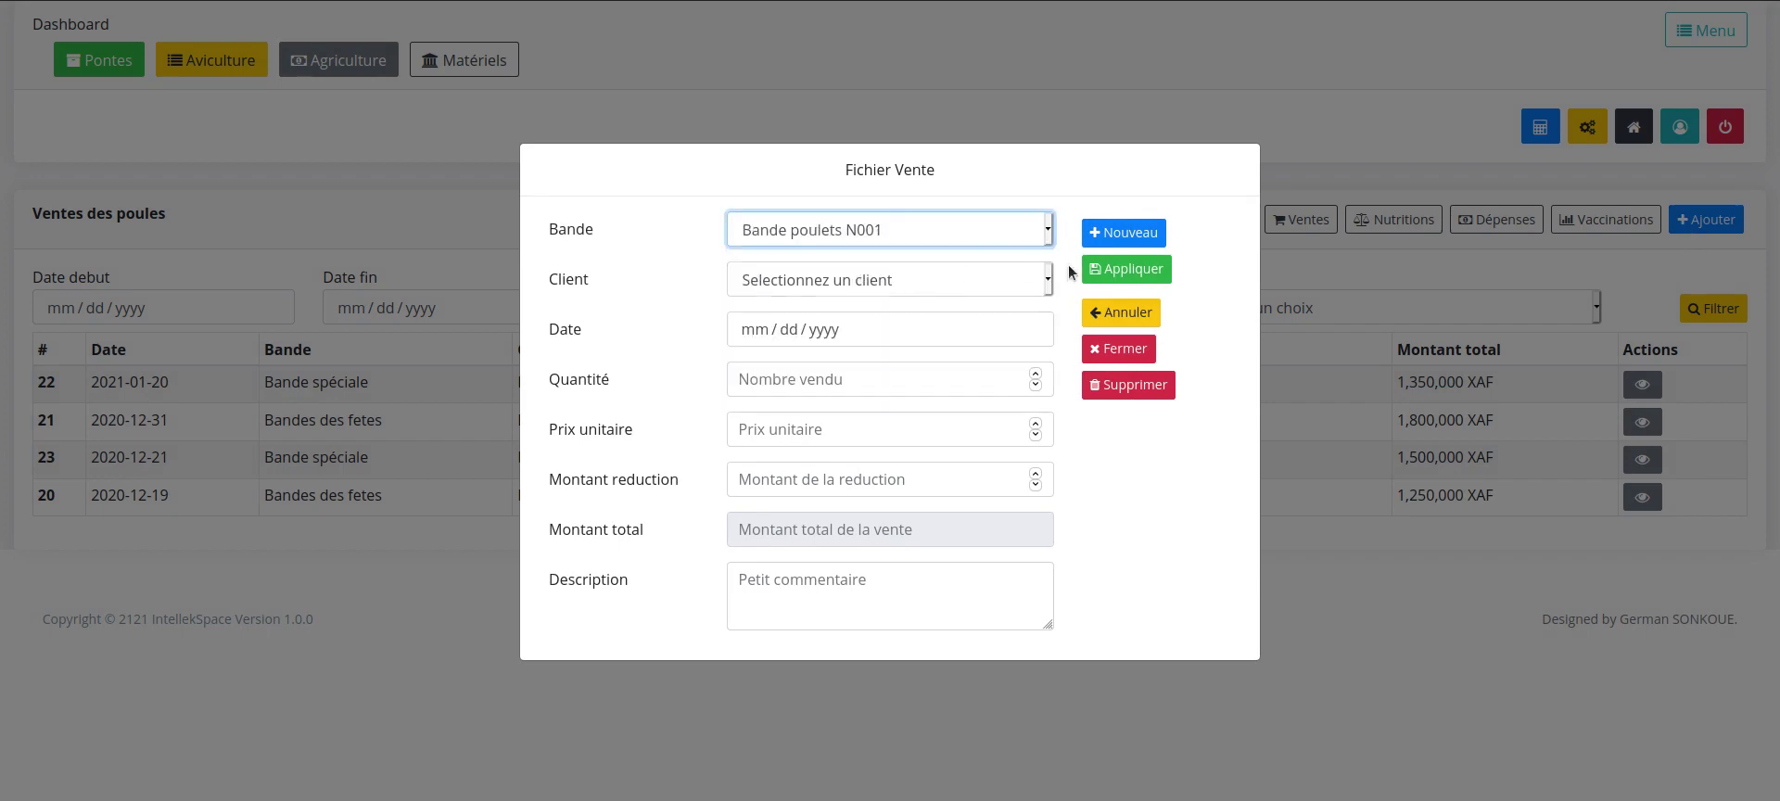
click(1117, 349)
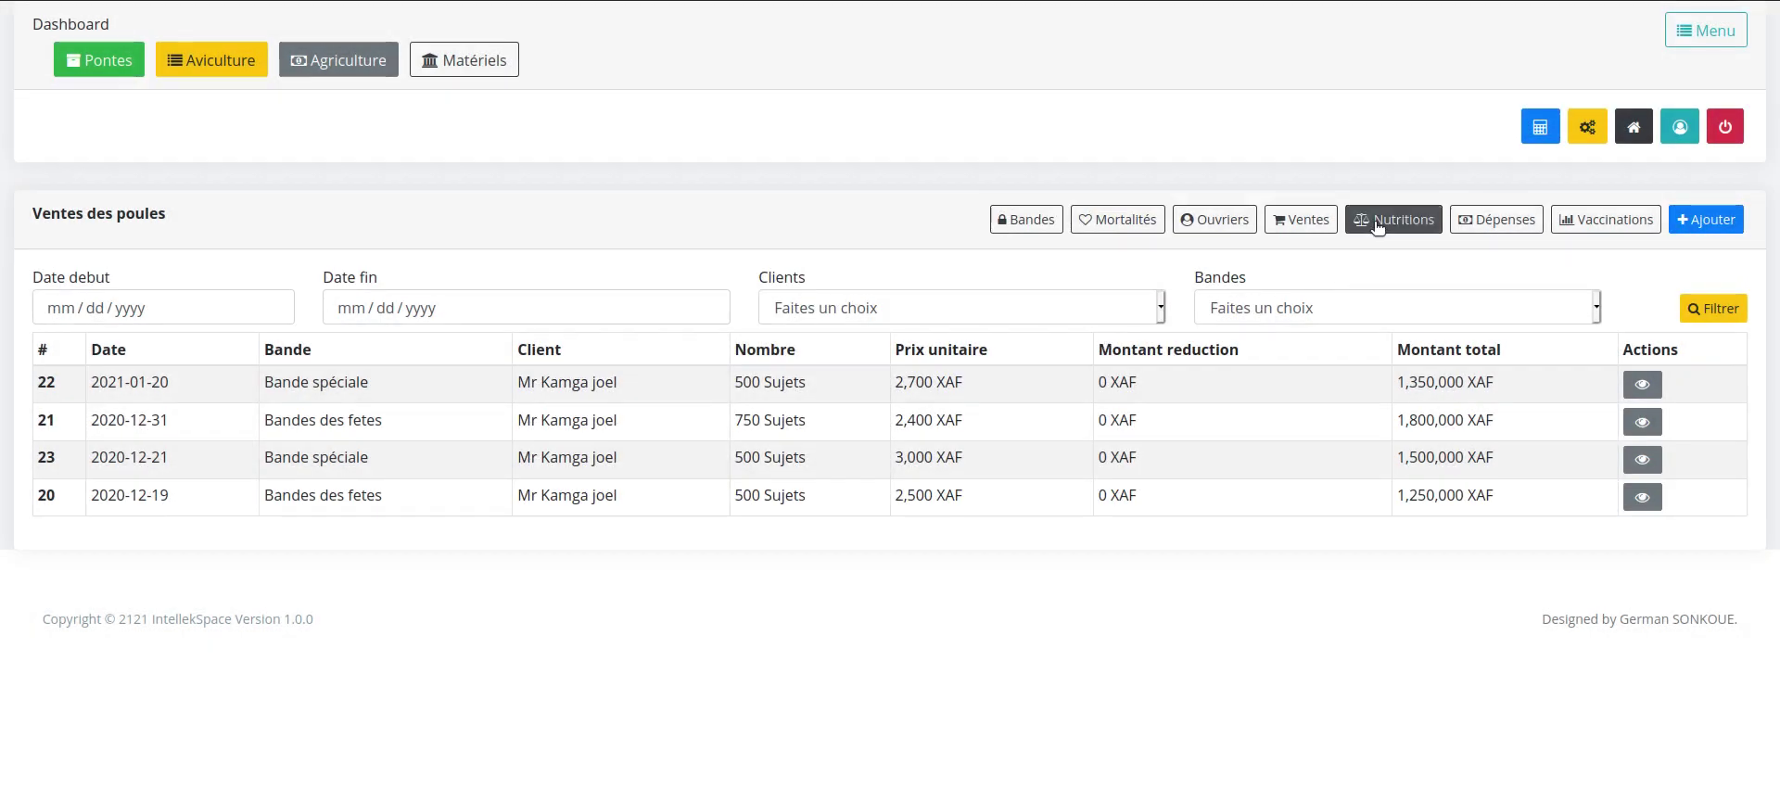
Open the nutrition section's feed stocks and view the list of feed entries
click(1356, 226)
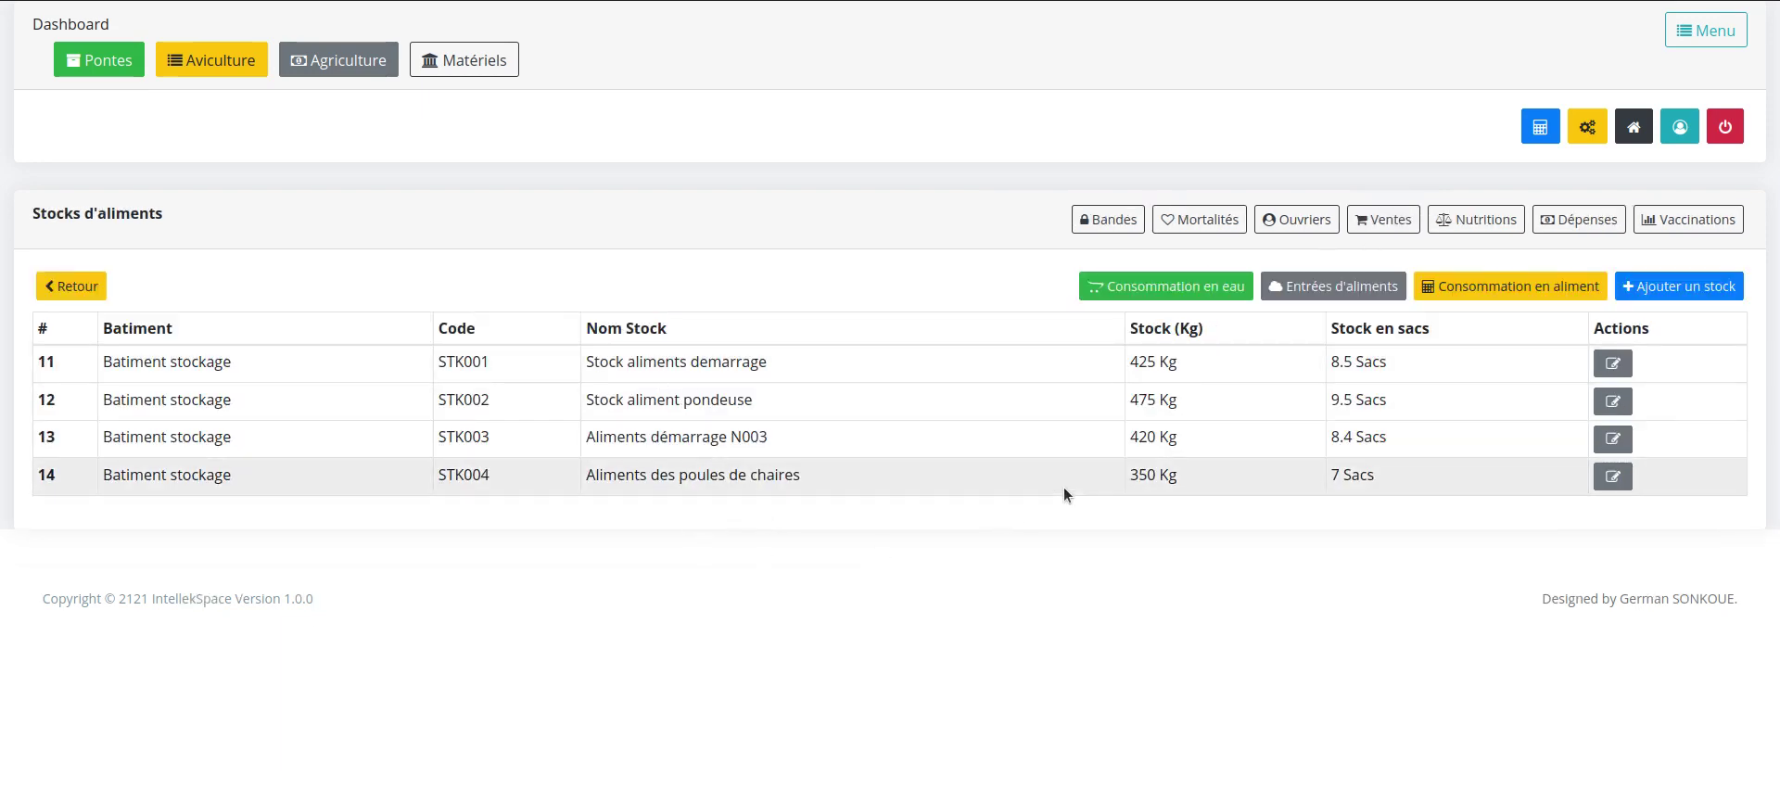
click(1311, 287)
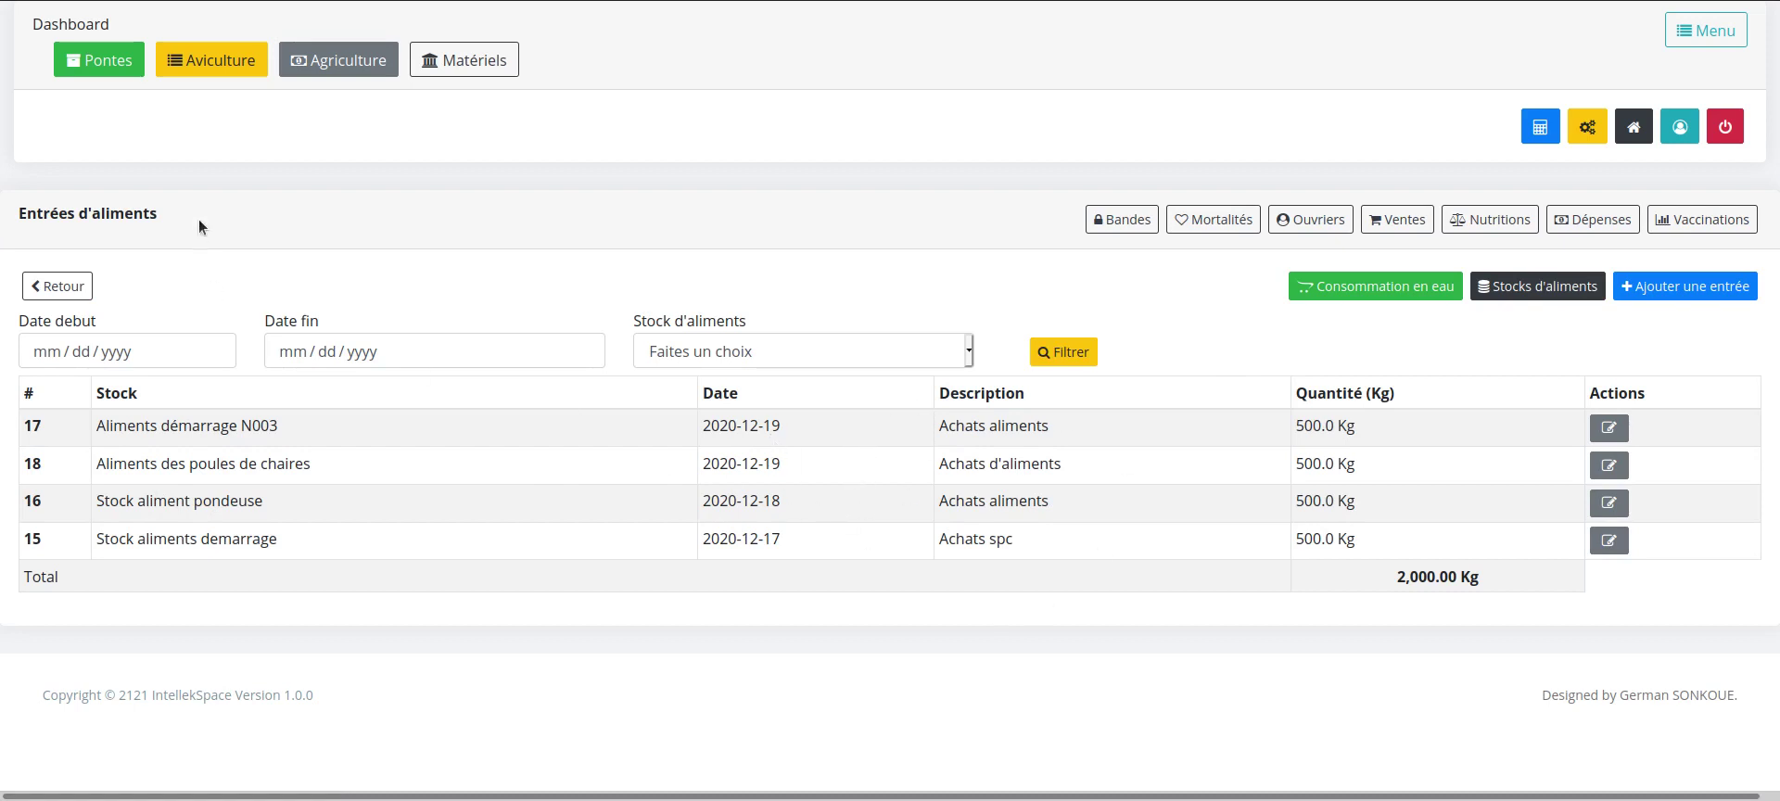
drag(198, 226, 3, 228)
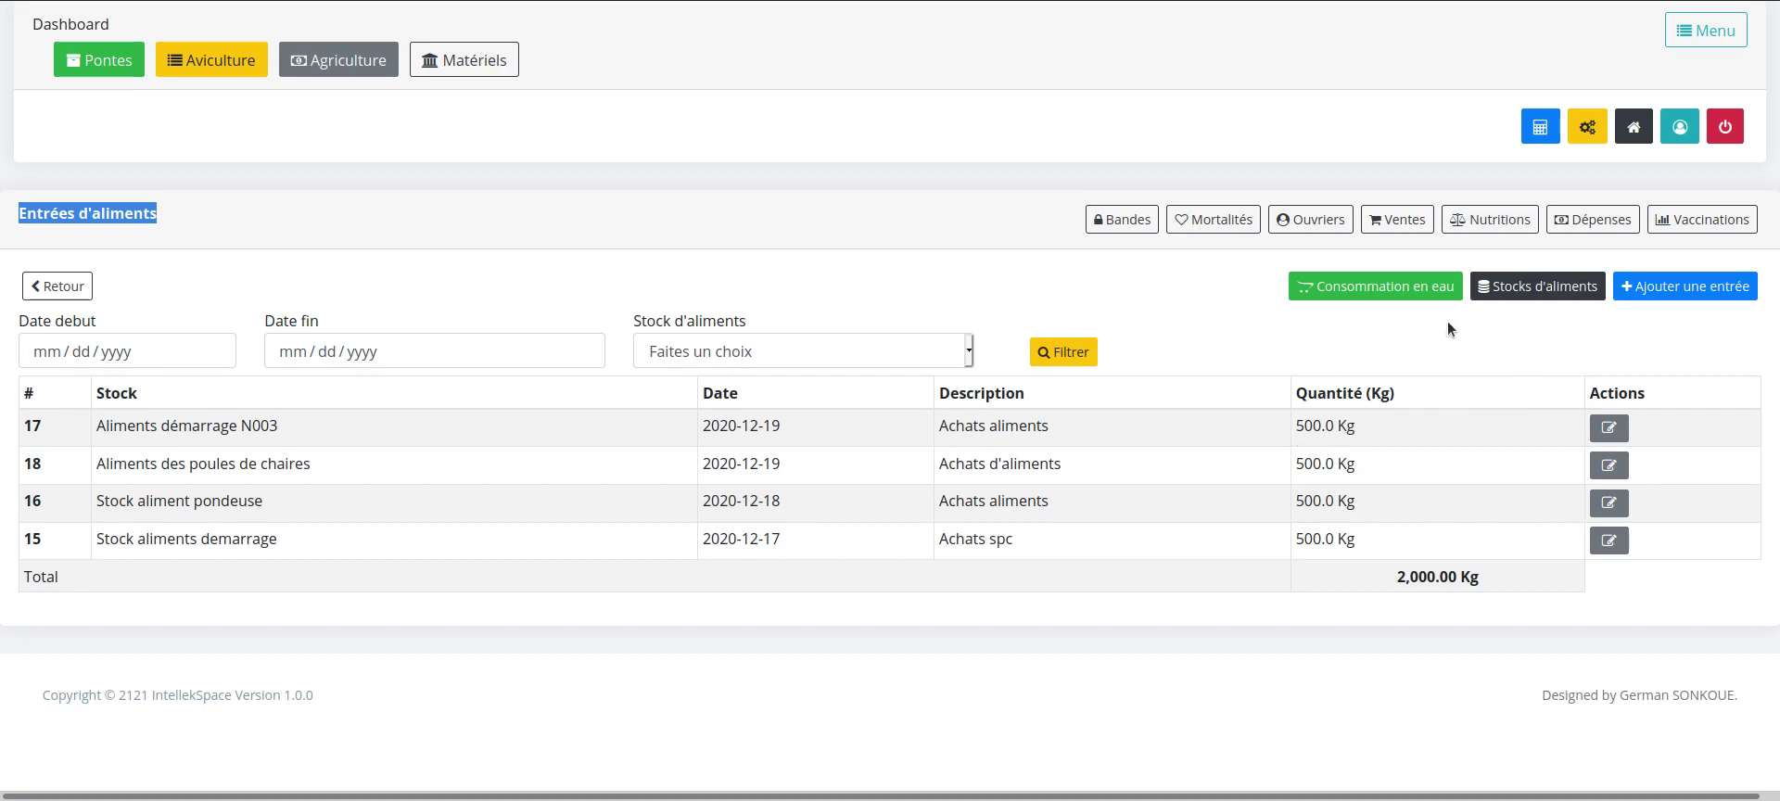
Return to the feed stocks, open the feed consumption records, filter them by Bande poulets N001 and check the total quantity
click(1509, 288)
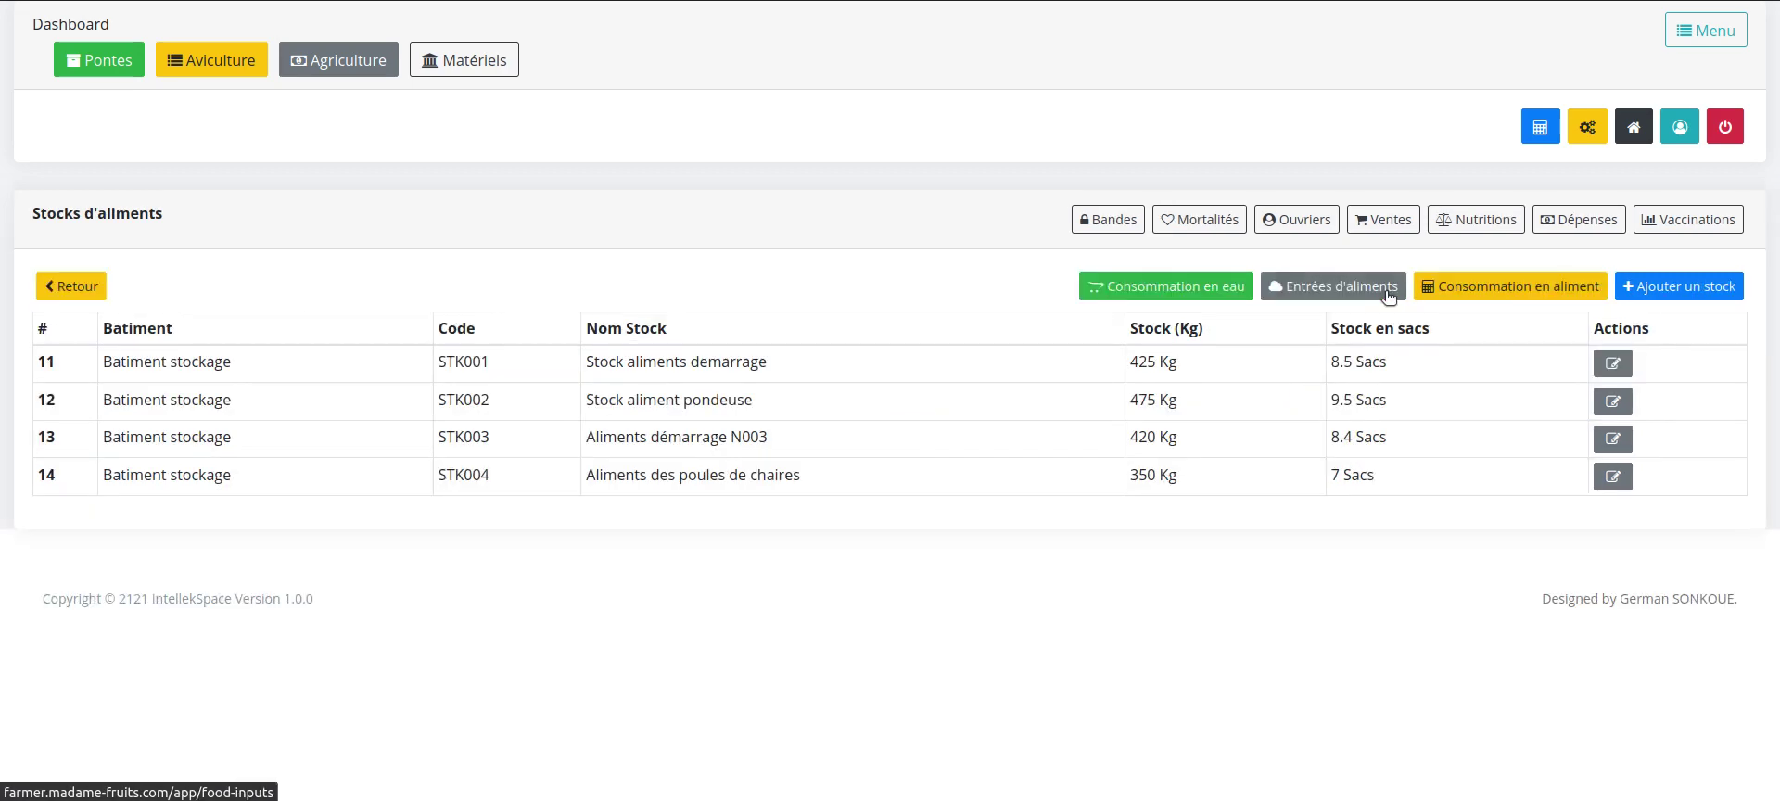
click(1509, 288)
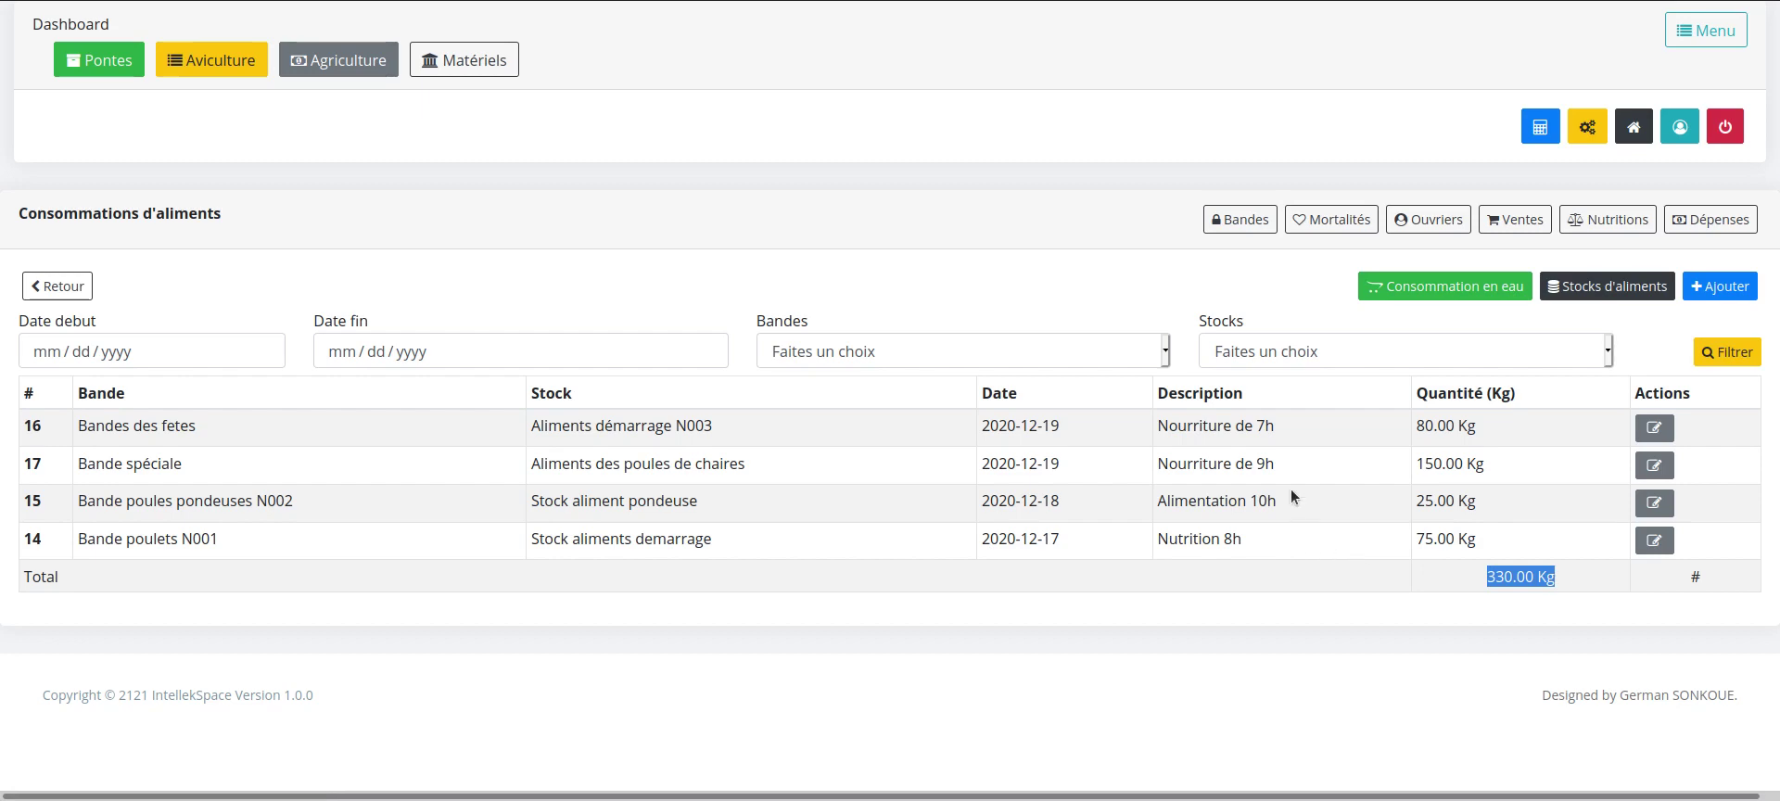
click(1026, 364)
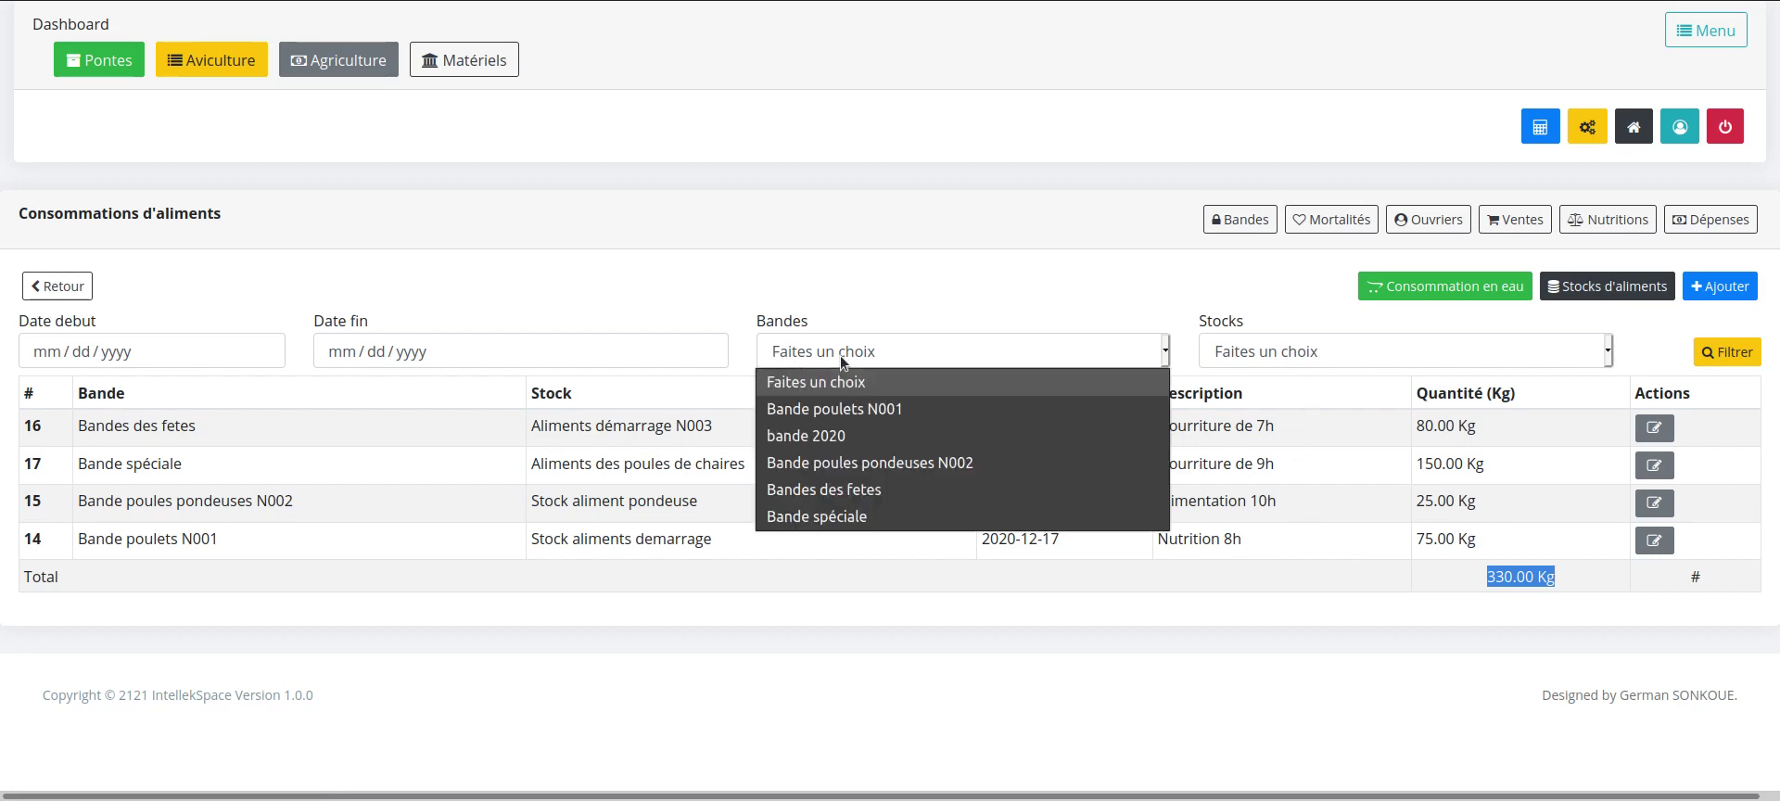
click(844, 408)
click(1692, 357)
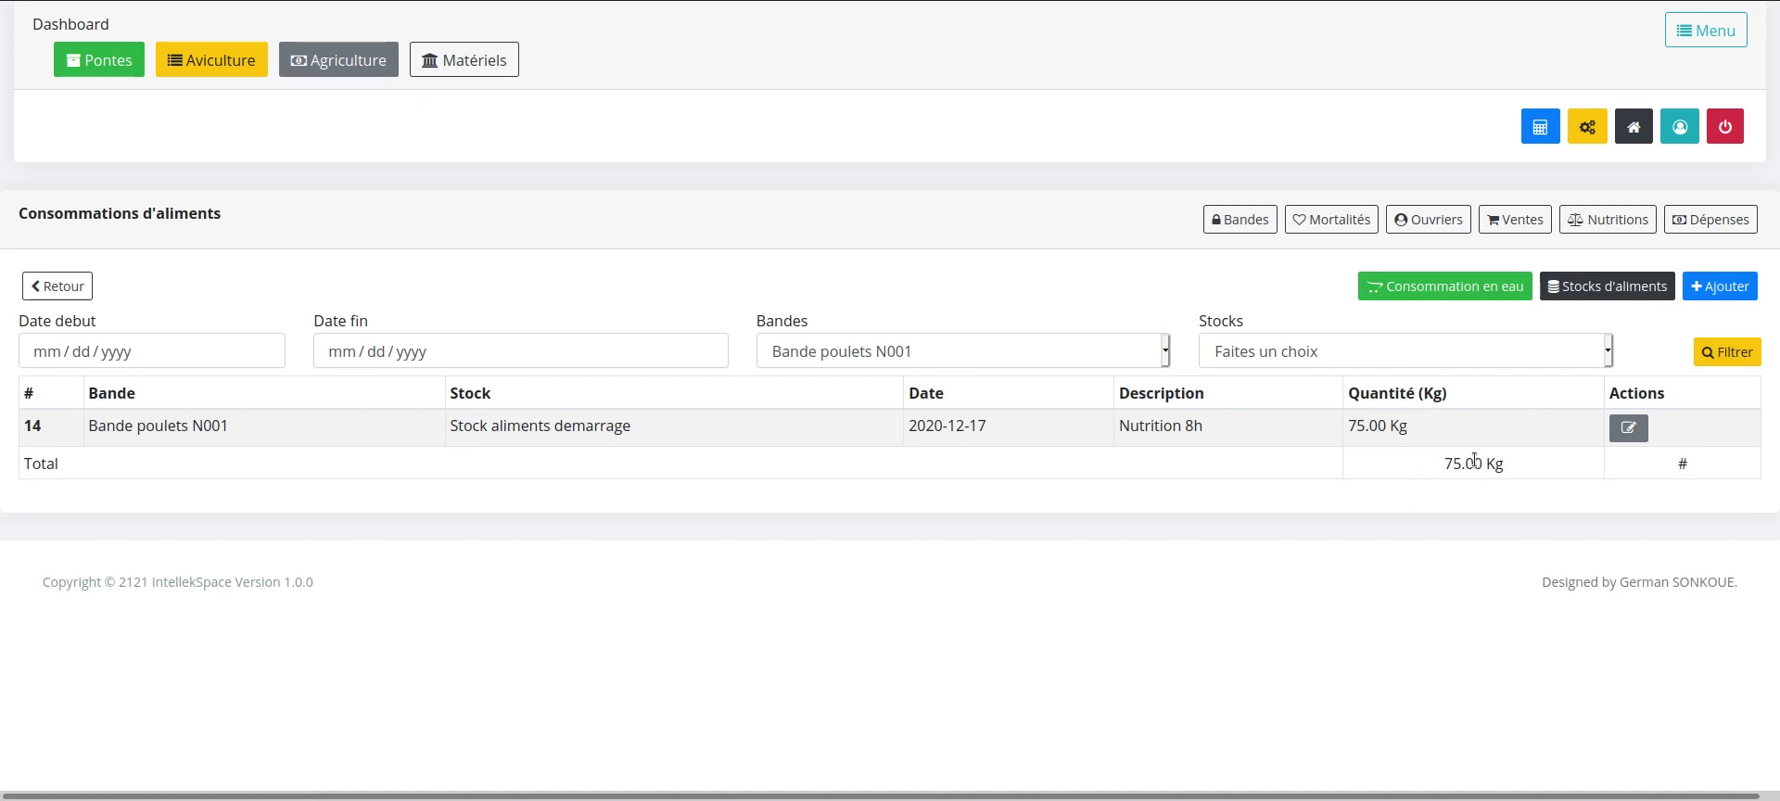
triple_click(1474, 461)
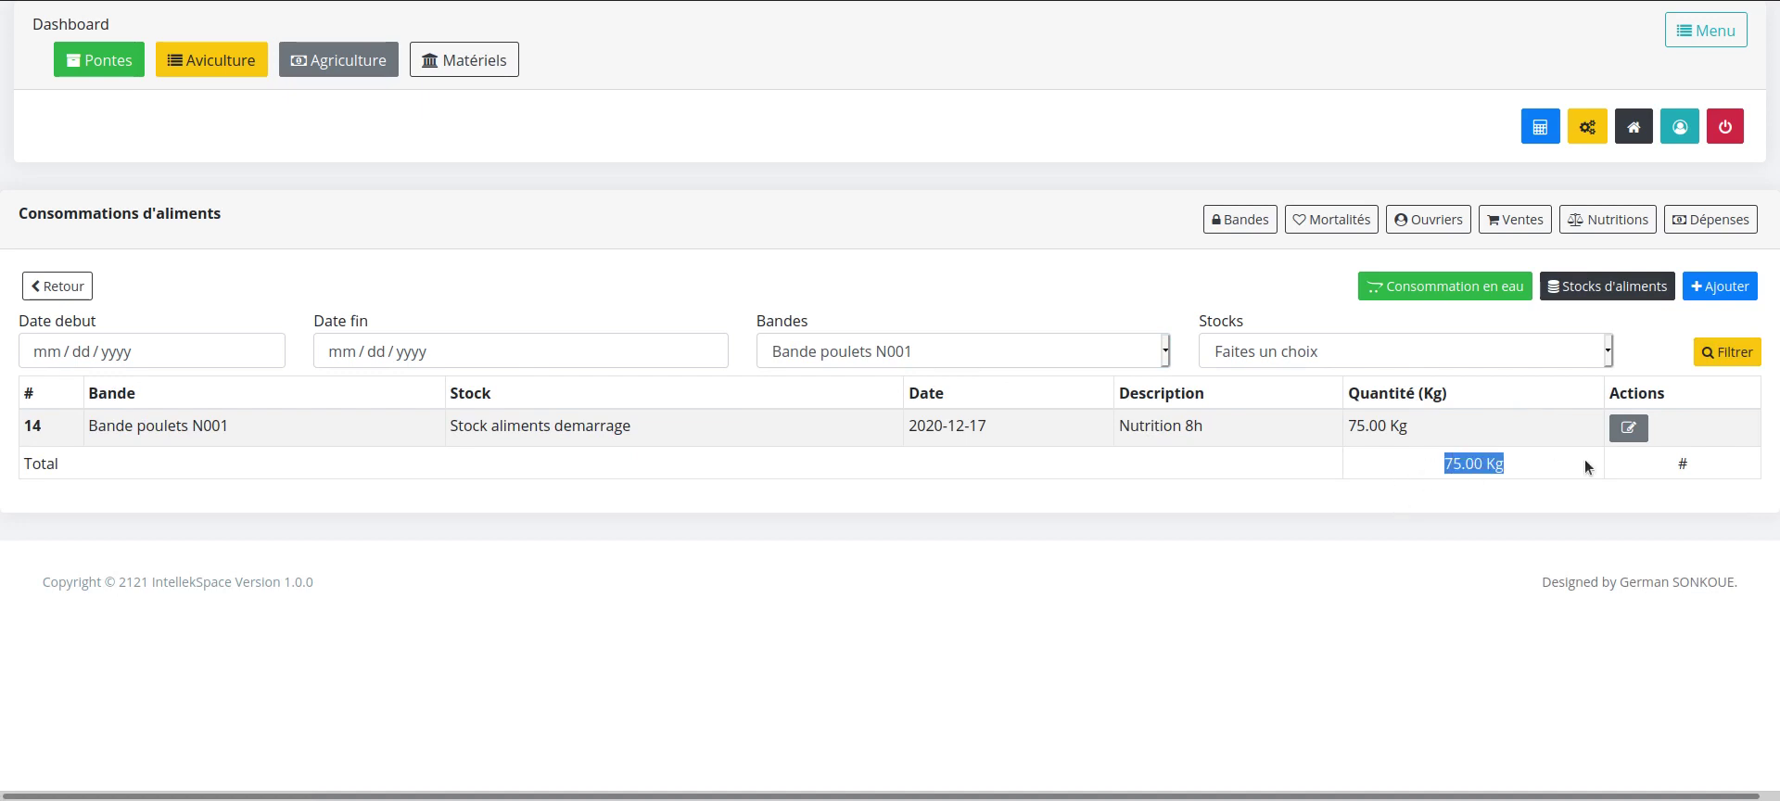
Open the water consumption records and examine the price column and the total cost
click(1426, 289)
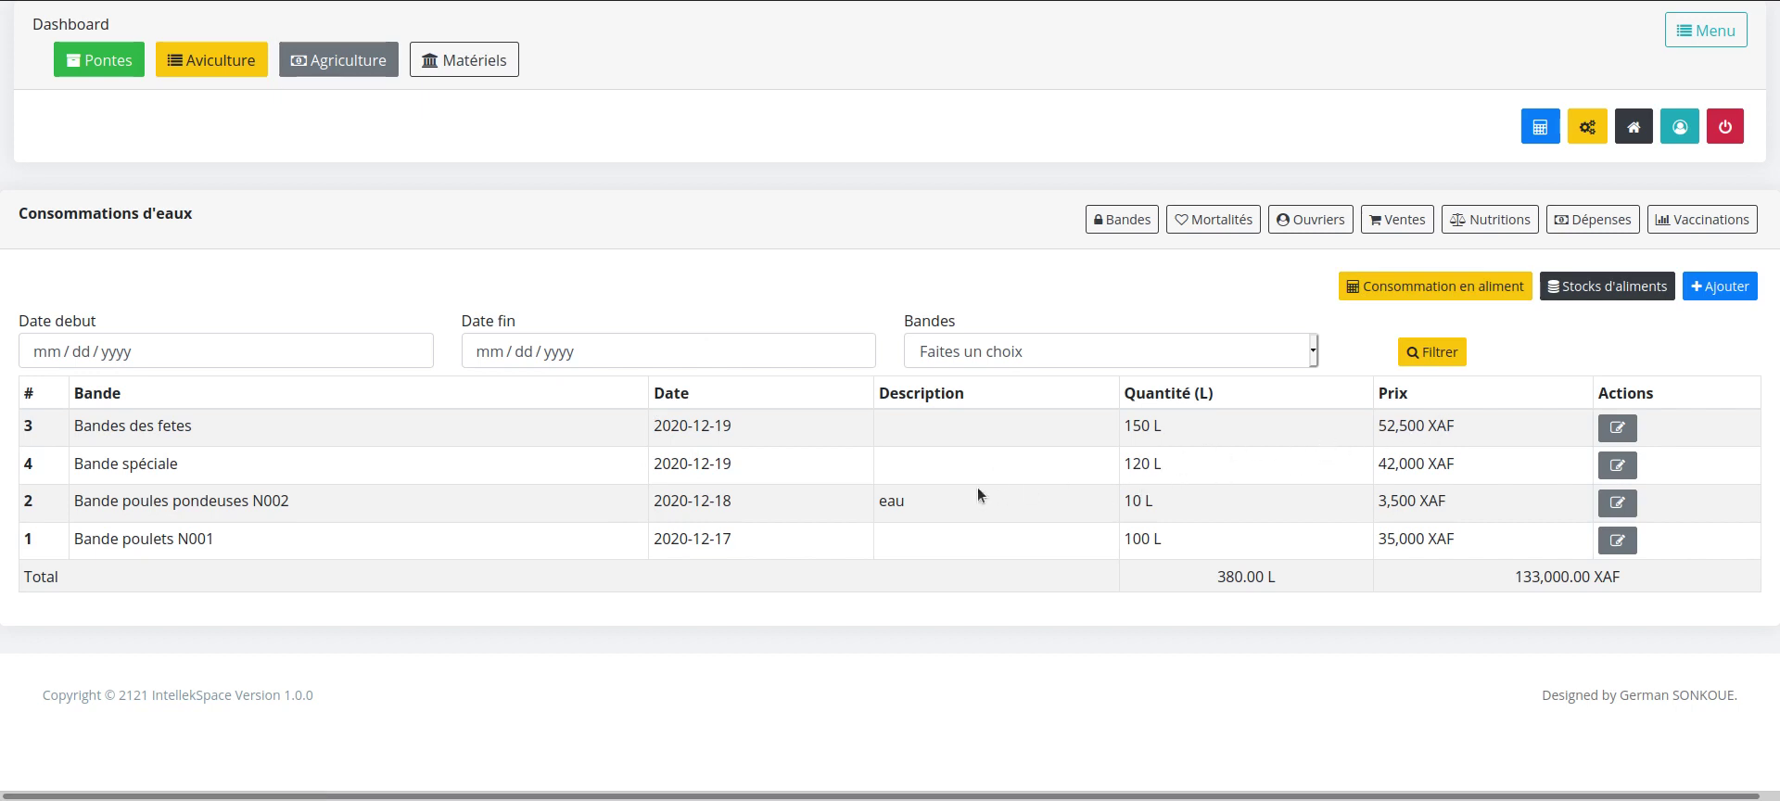
drag(1372, 392, 1470, 581)
click(1394, 401)
drag(1499, 577, 1621, 582)
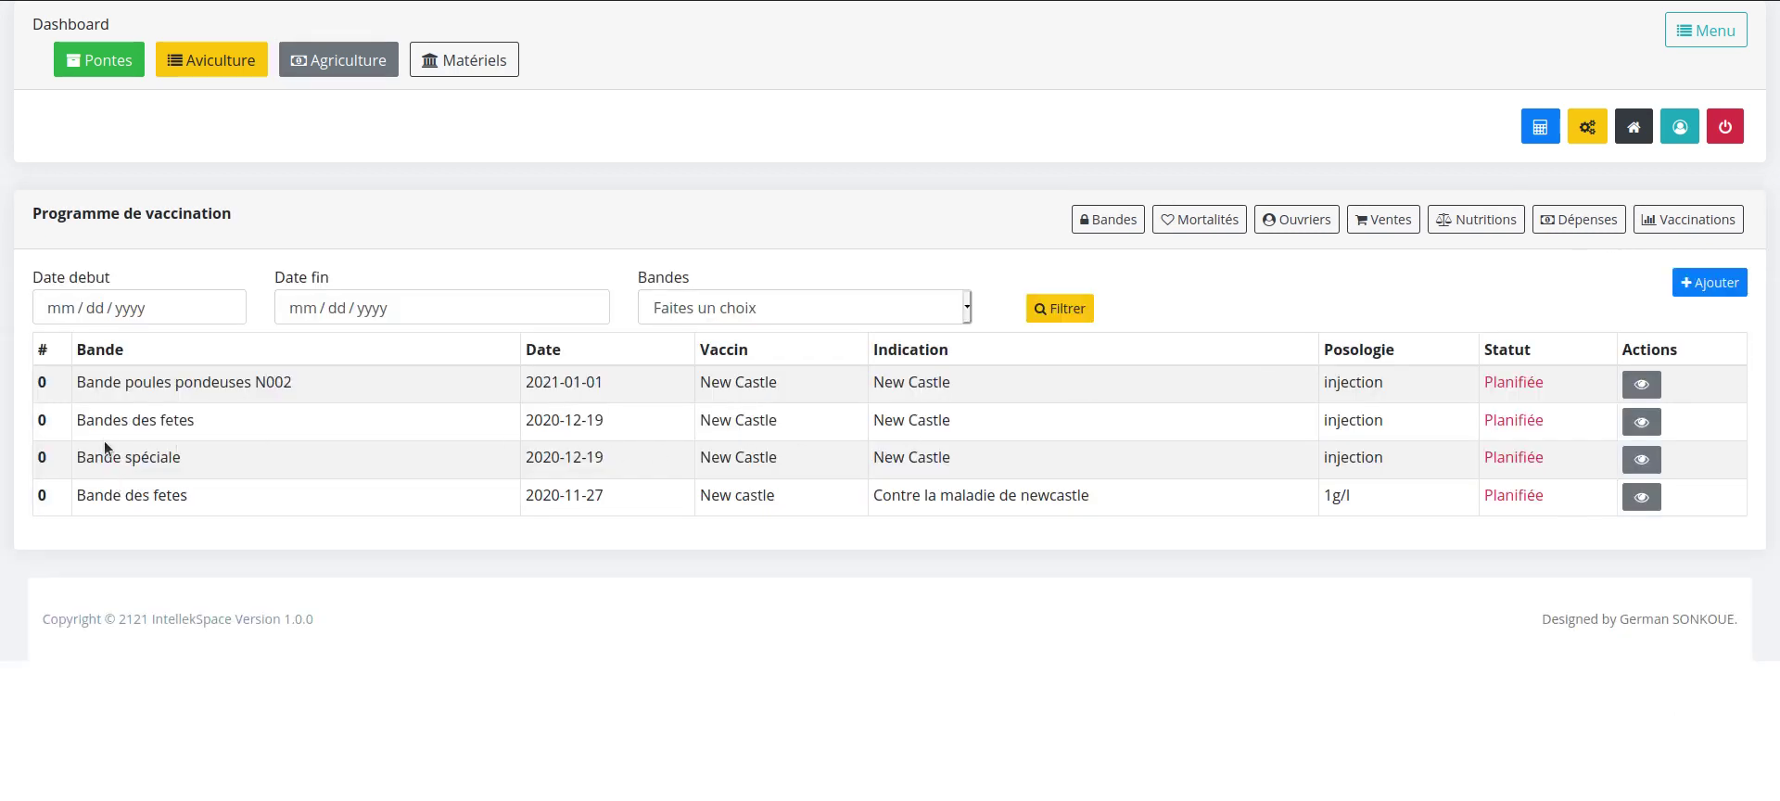
Examine the flocks and statuses in the vaccination programme, and view the details of the Bande poules pondeuses N002 vaccination before closing them
triple_click(274, 399)
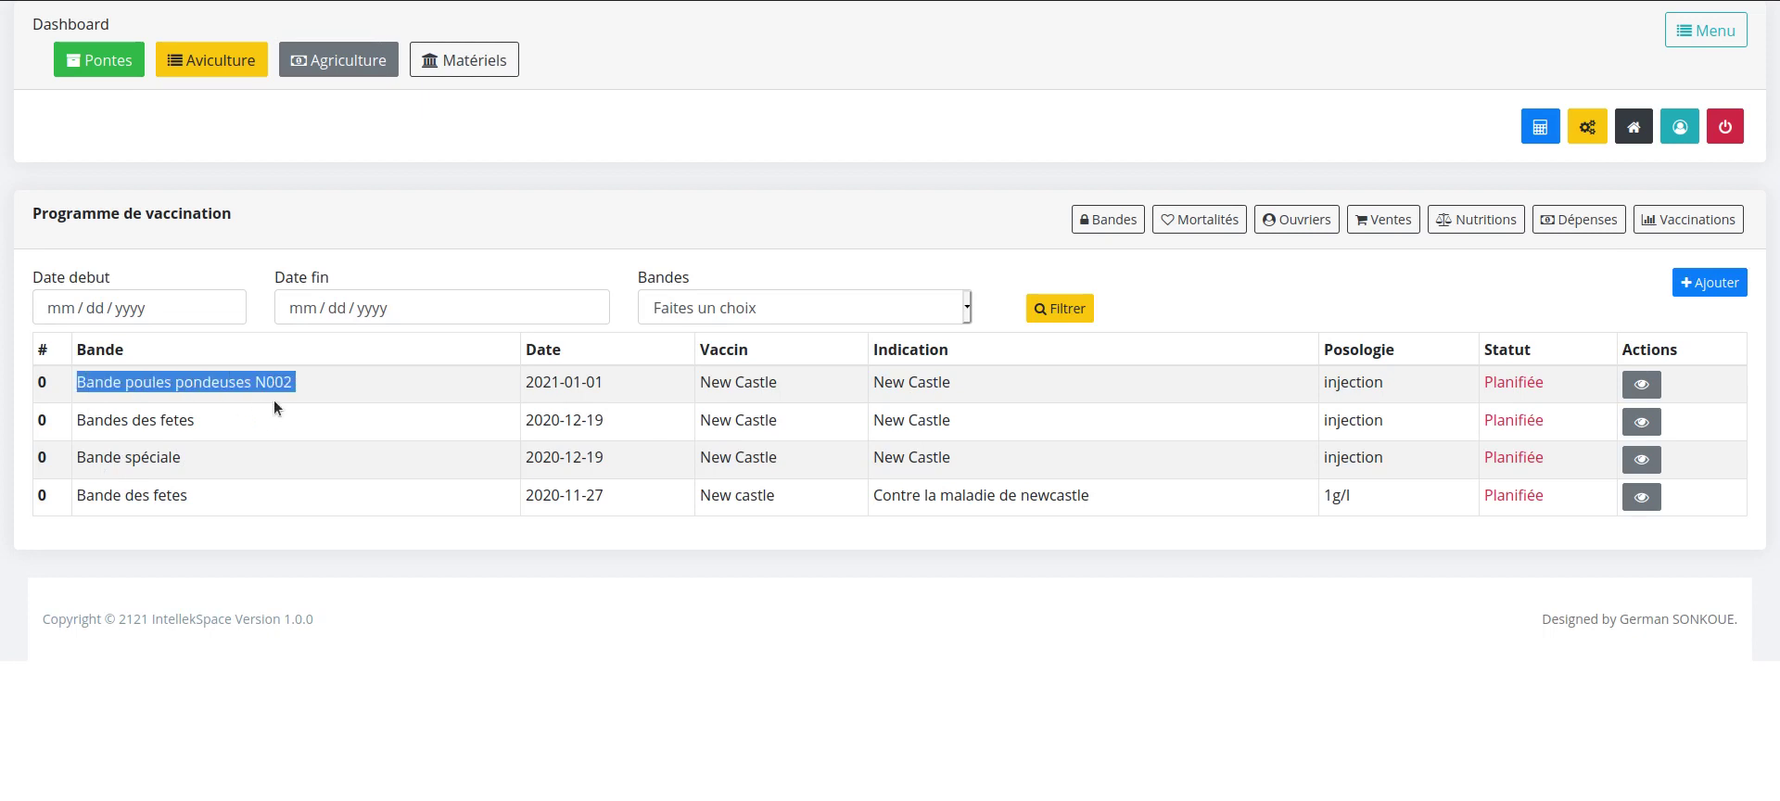
drag(274, 398, 1696, 508)
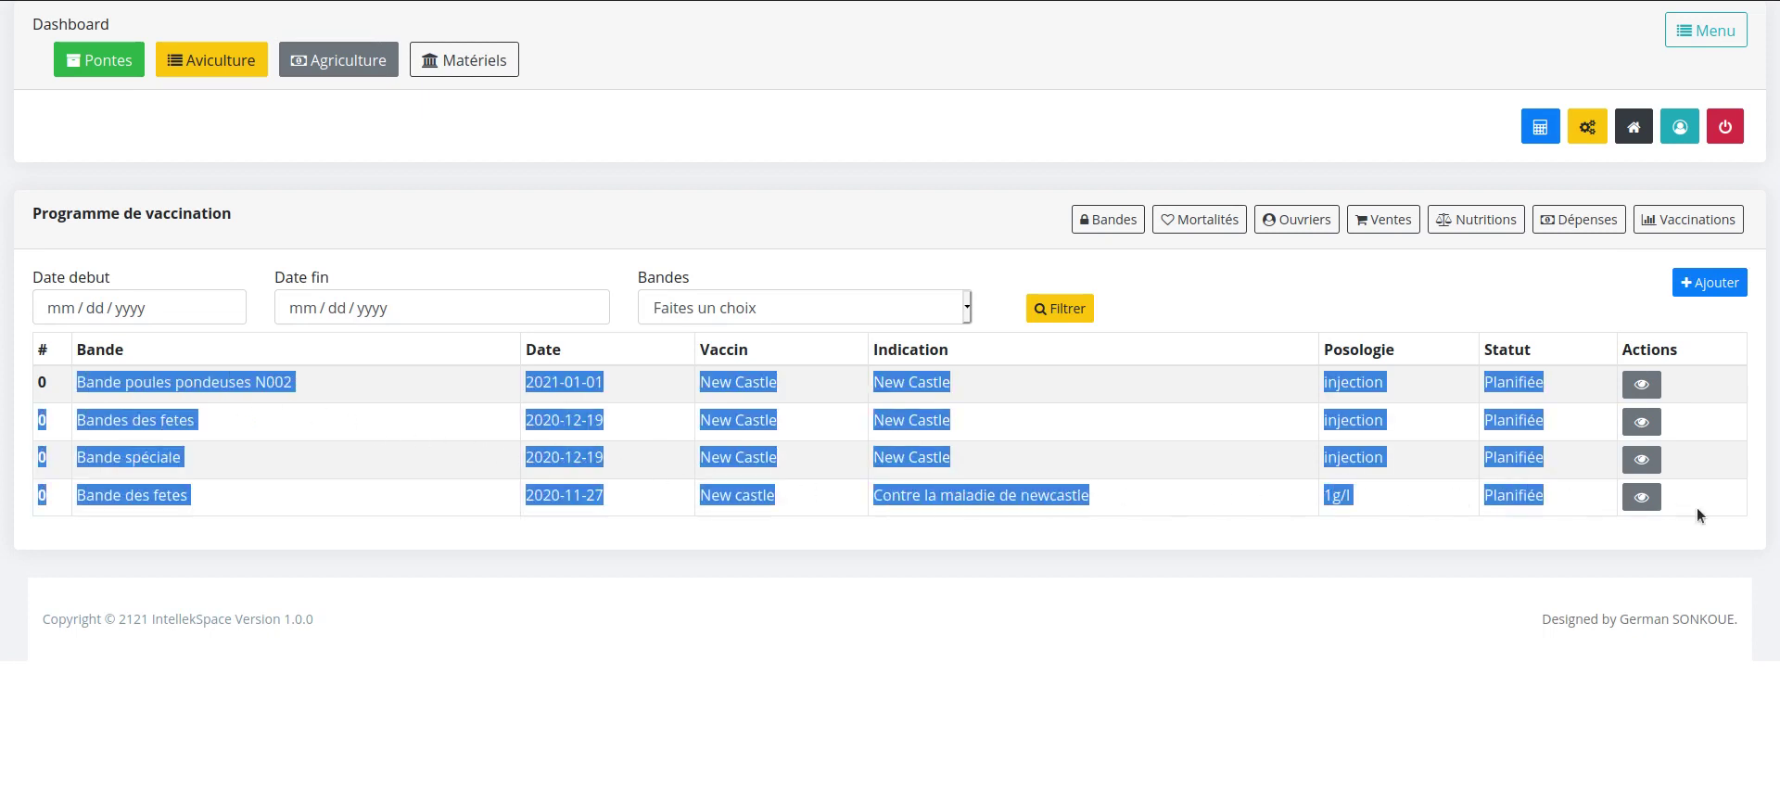
click(1248, 489)
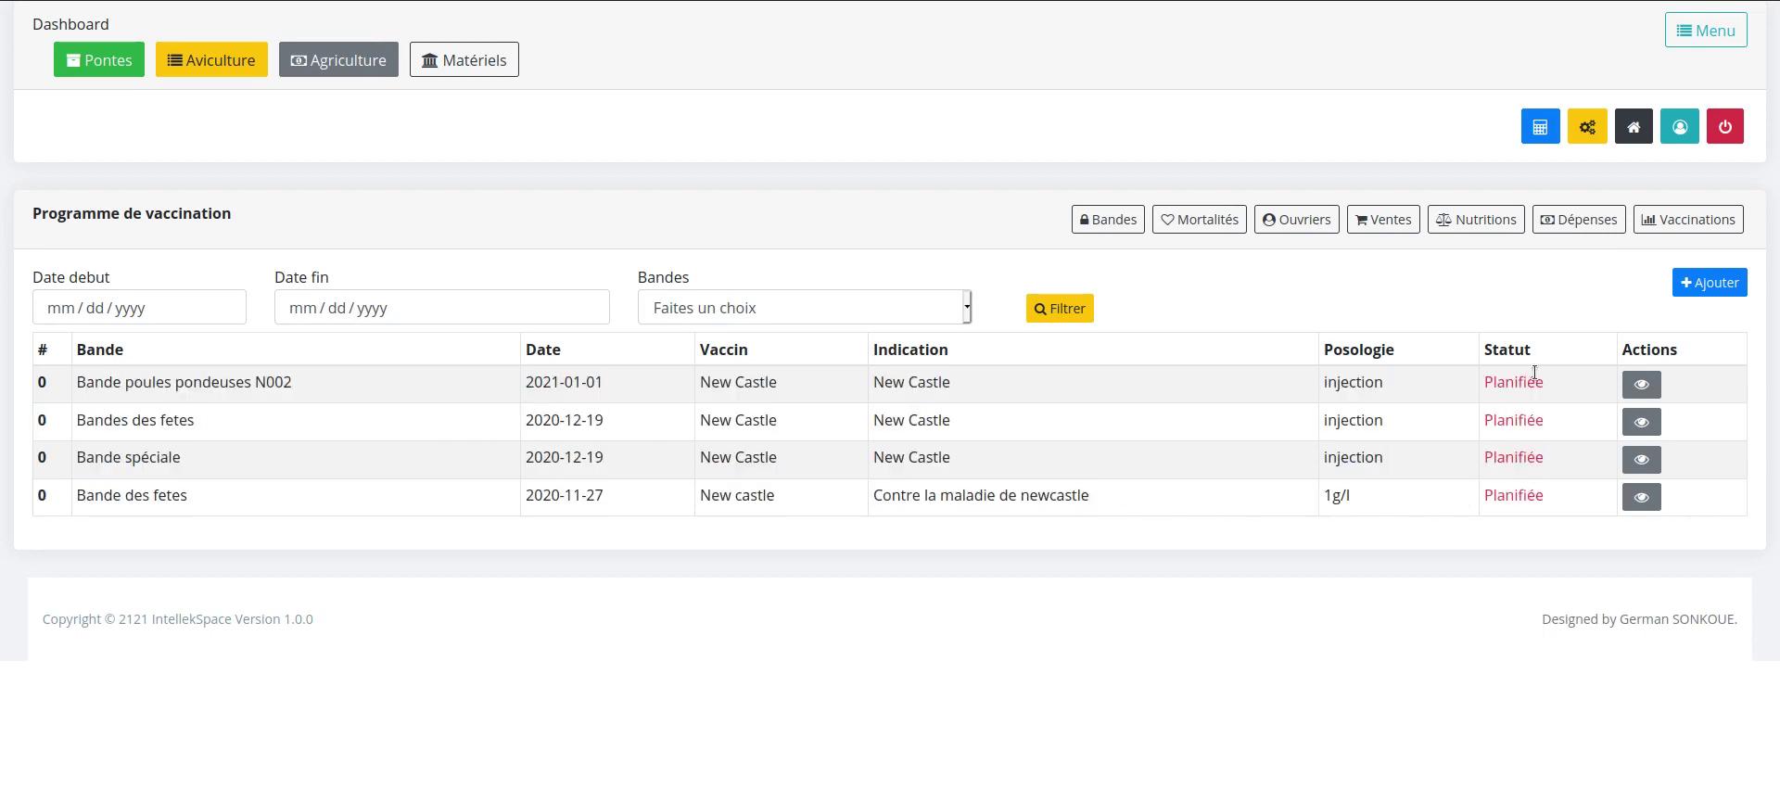
click(1624, 393)
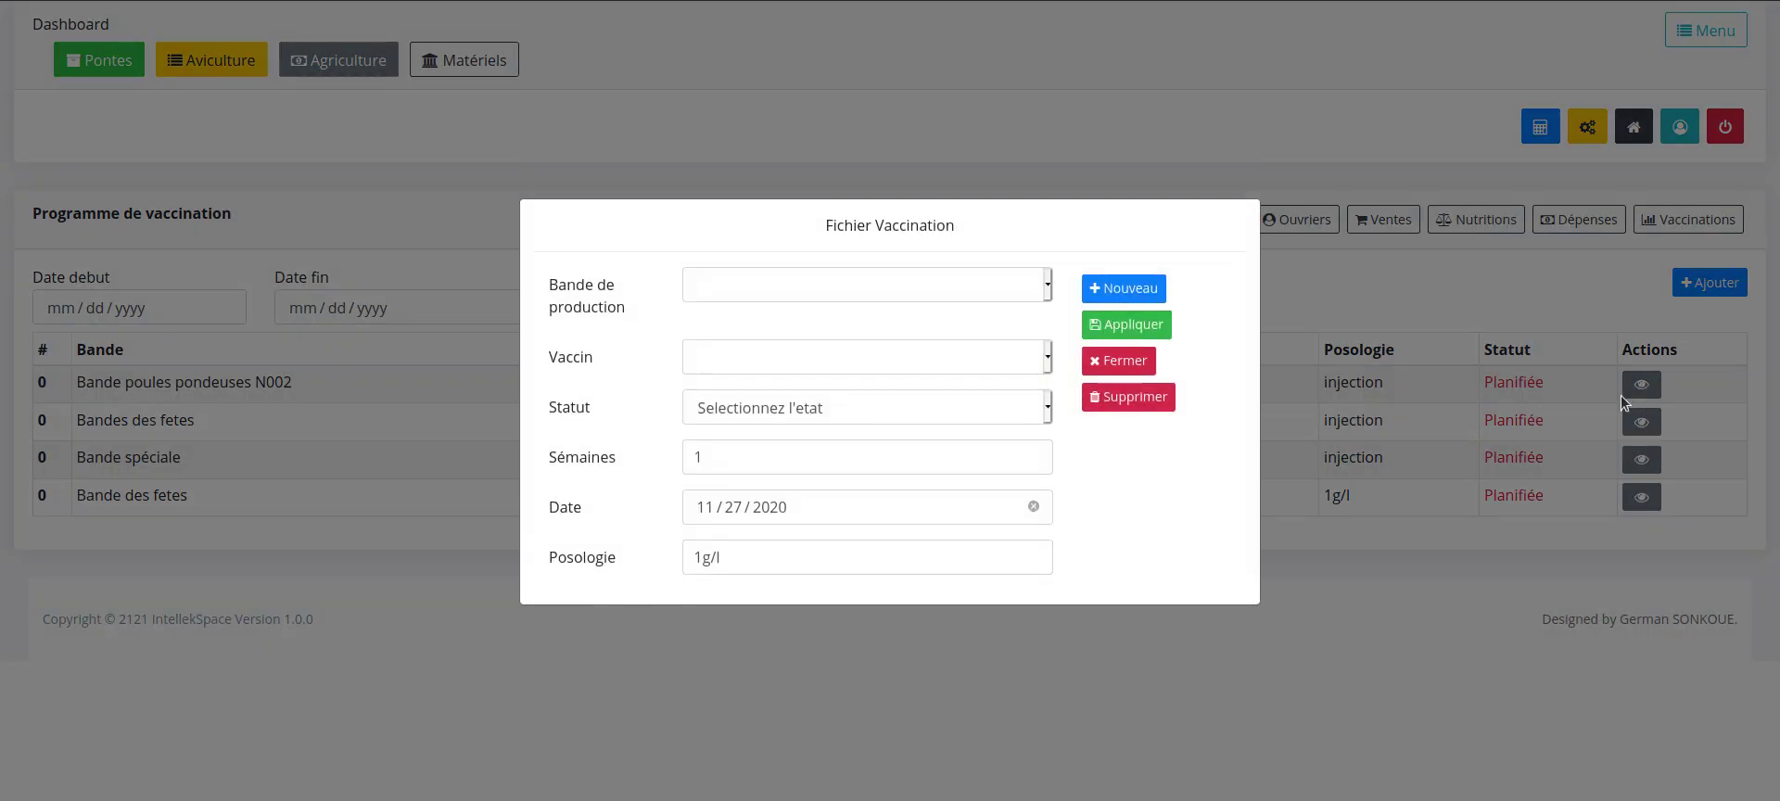
click(1118, 361)
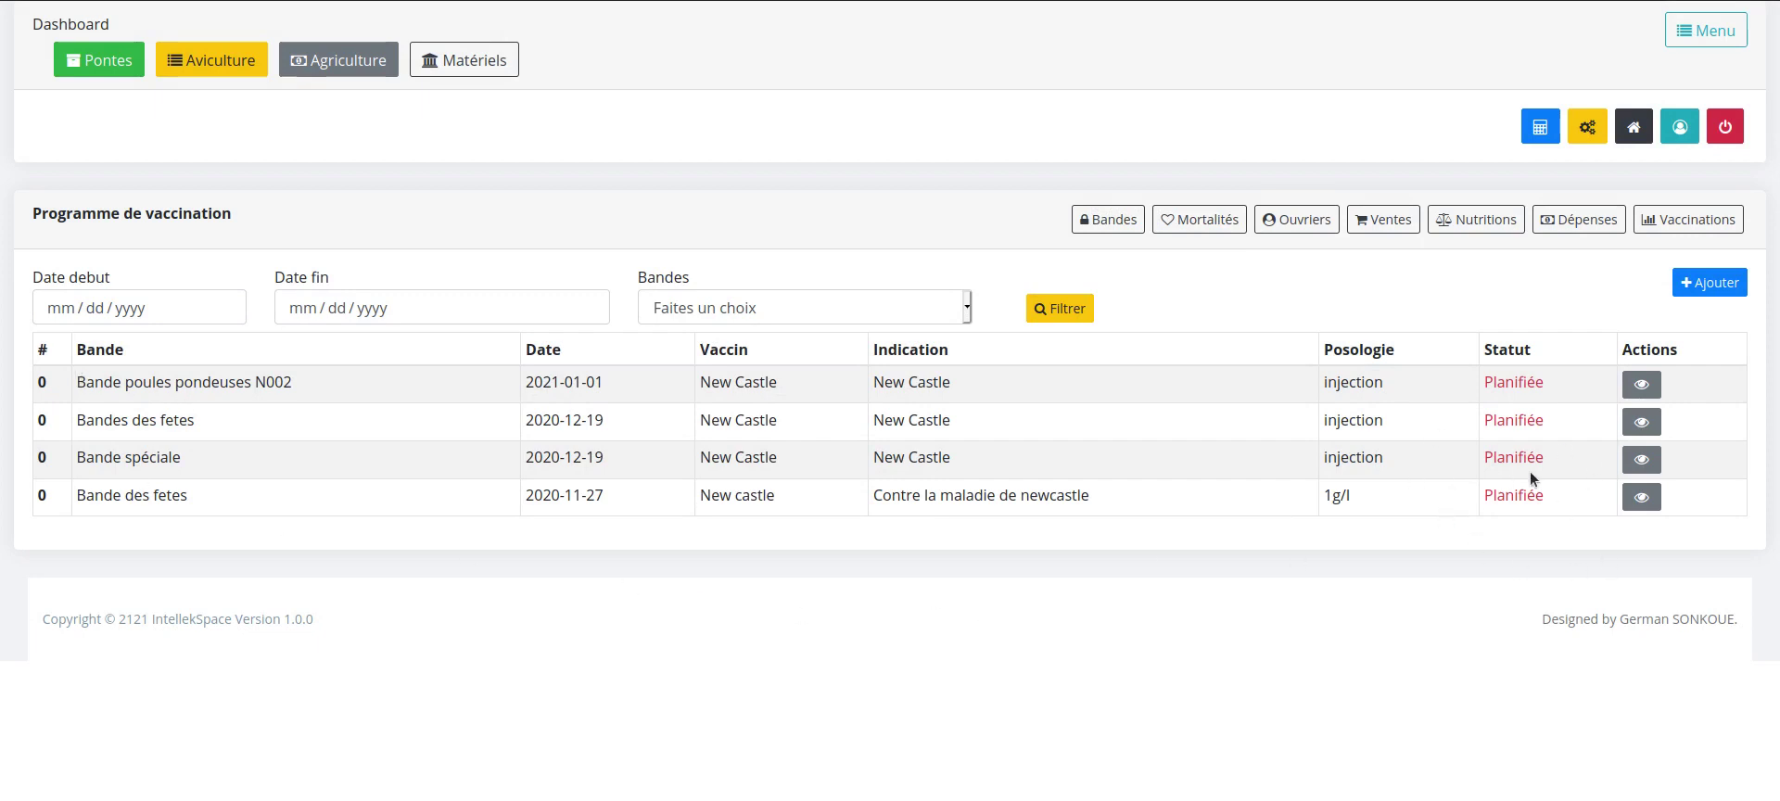
drag(435, 220, 2, 215)
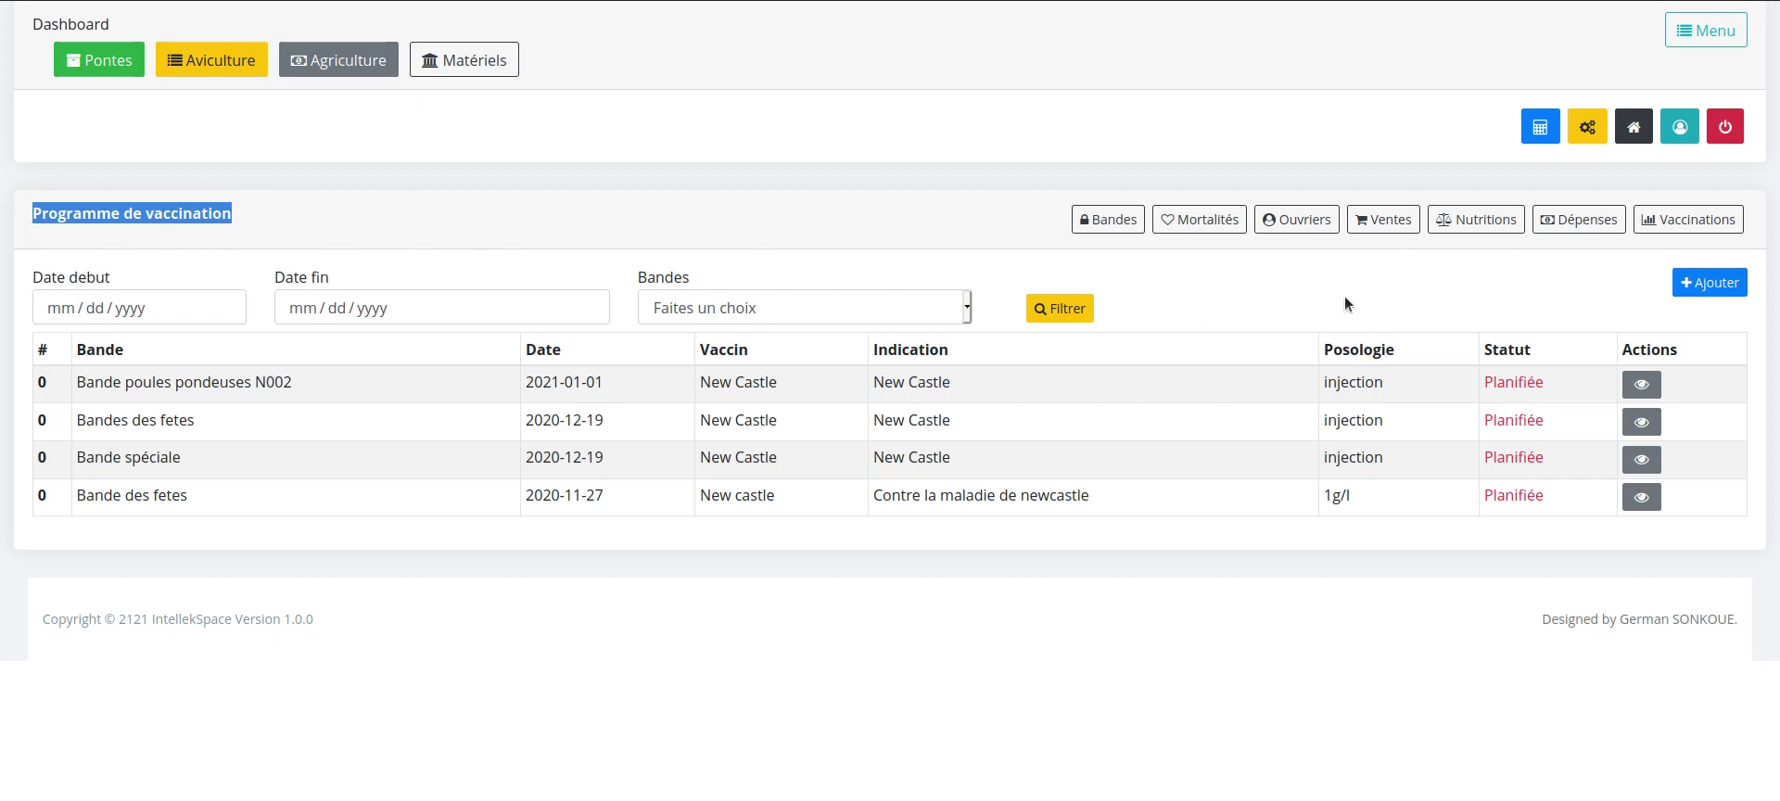
Open the poultry operating expenses and view the blank expense entry form, closing it without adding anything
click(1565, 225)
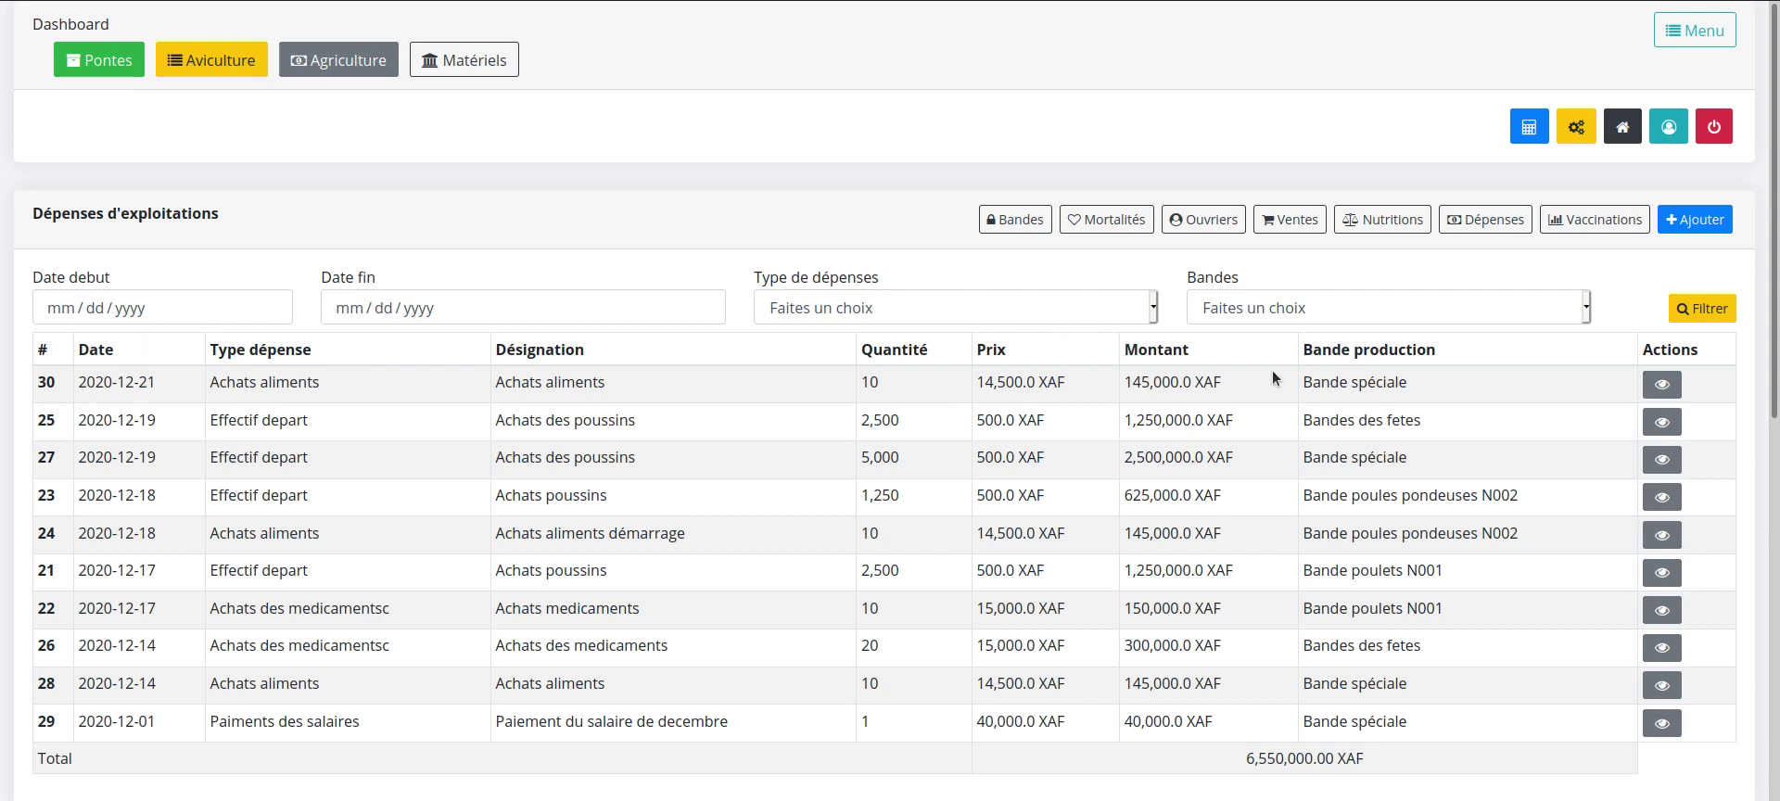
click(1706, 223)
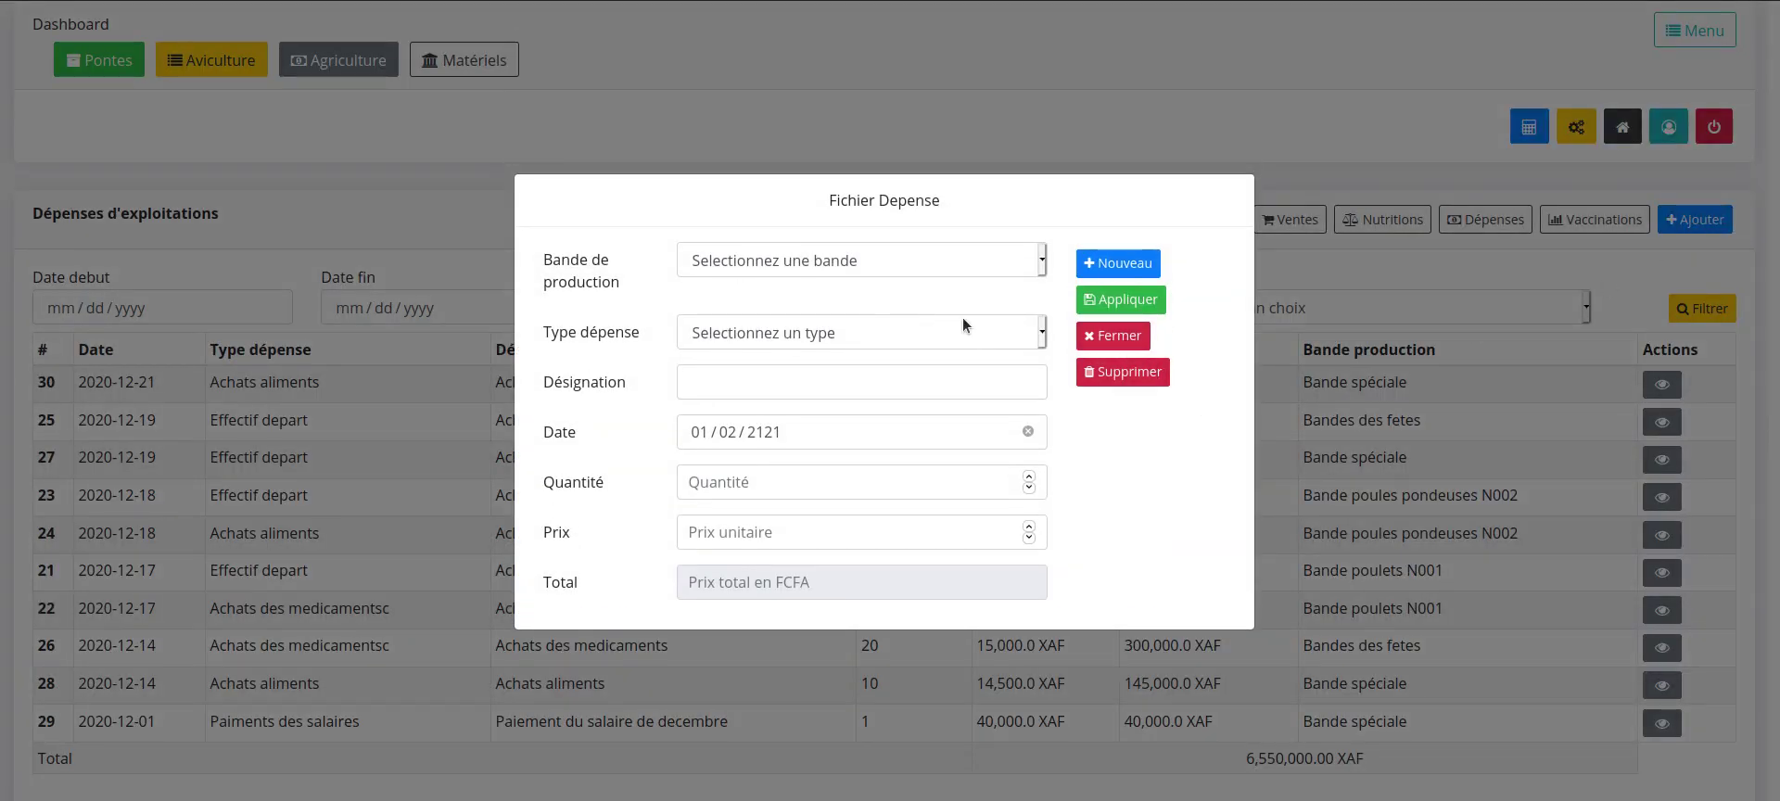
click(1113, 336)
Examine the operating expenses table, the daily expense history chart and the total amount
scroll(1115, 338, down, 5)
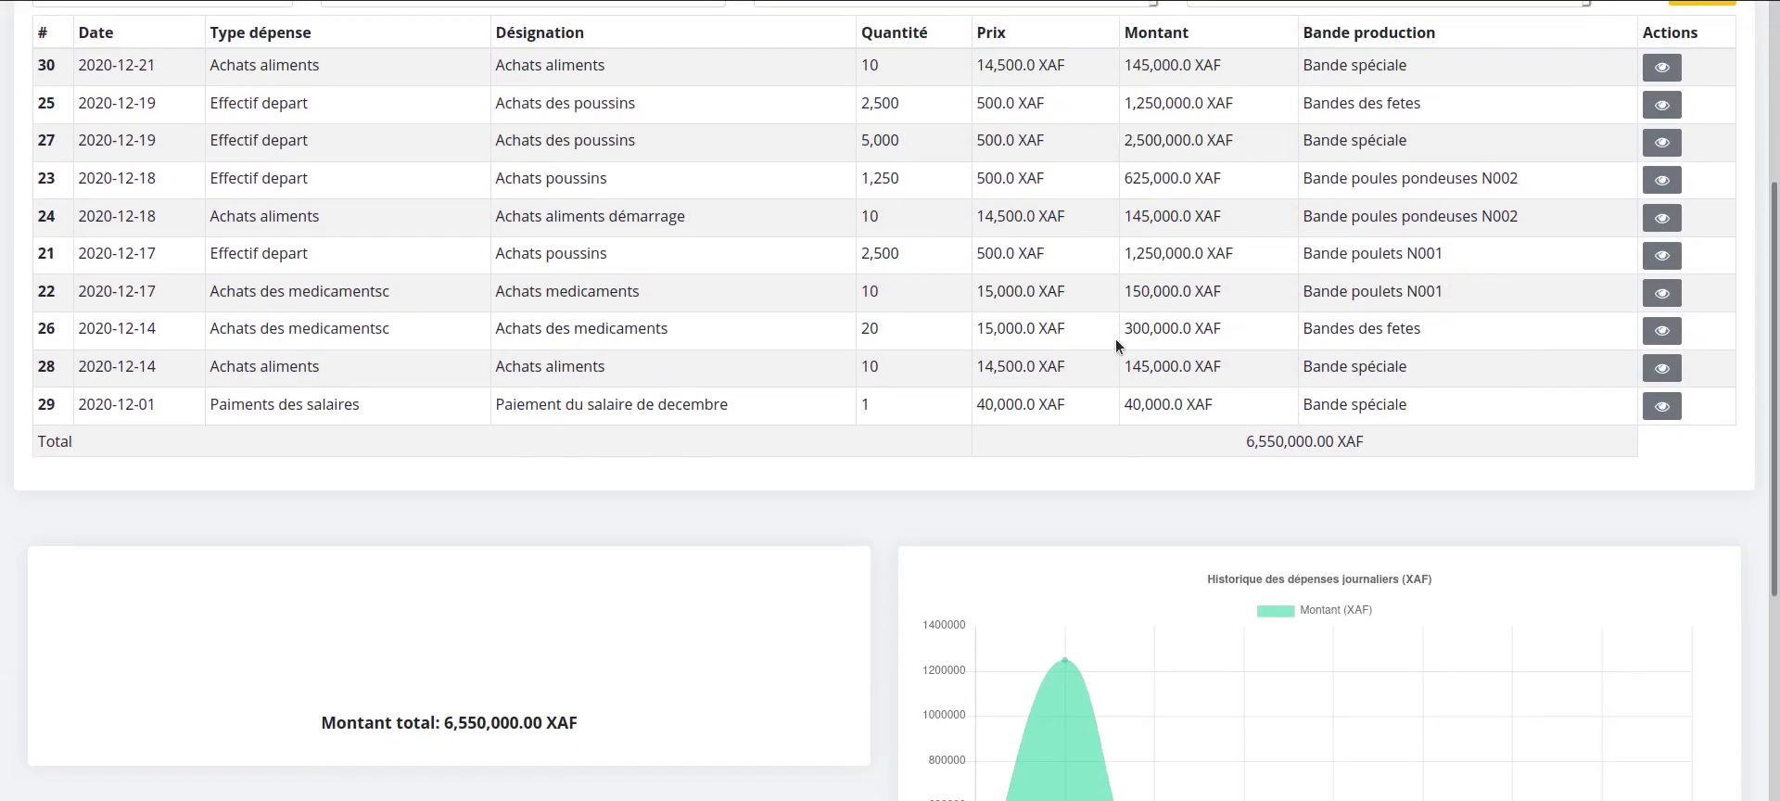
mouse_move(985, 697)
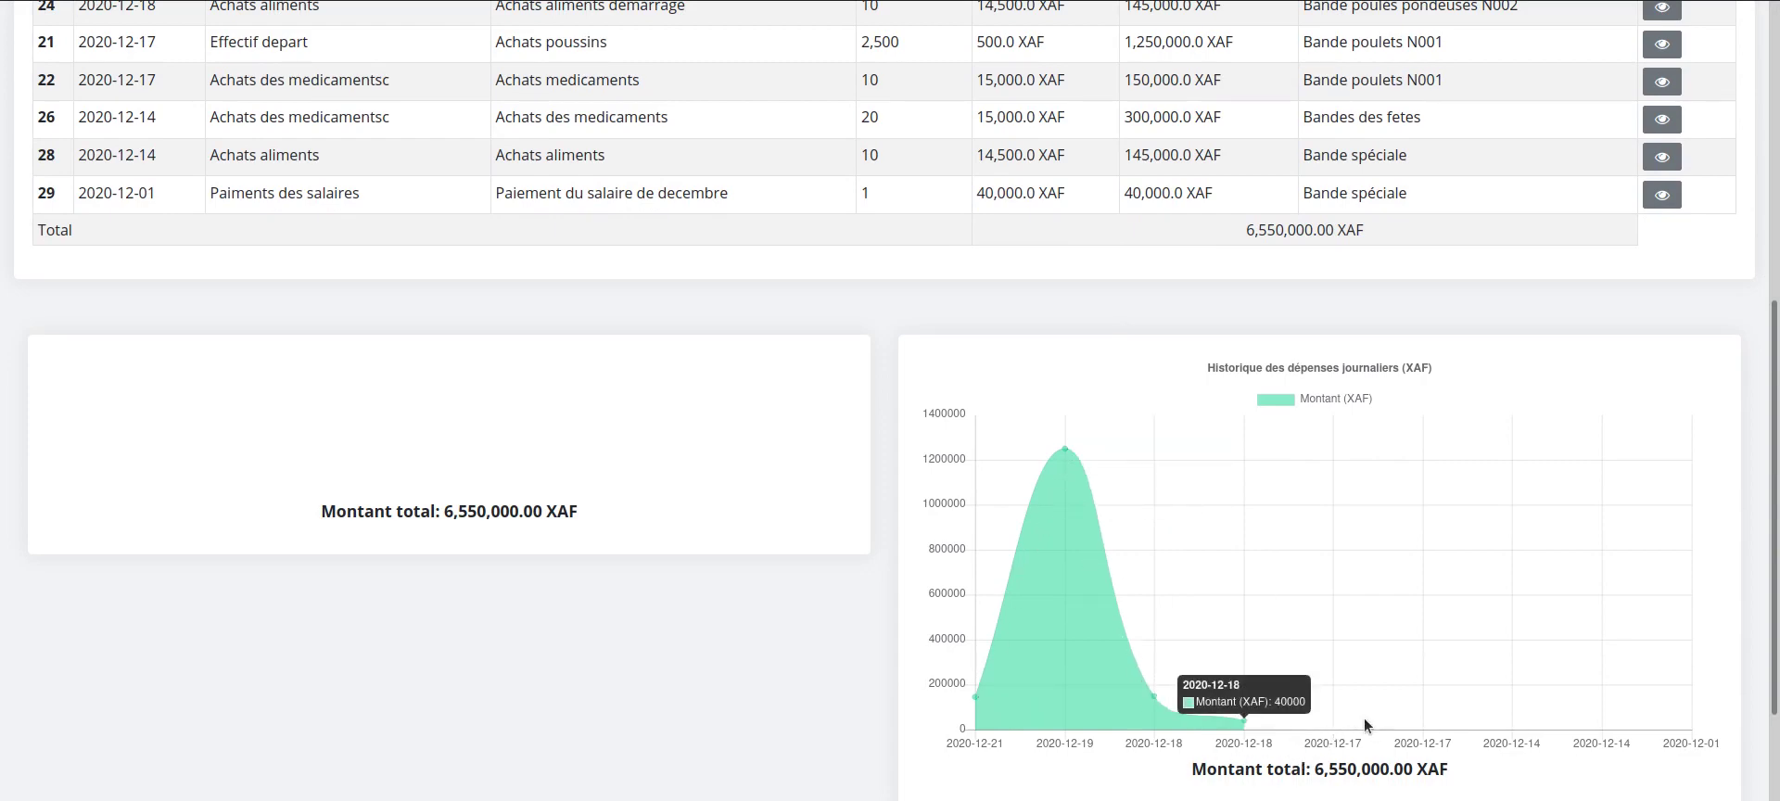
scroll(810, 608, up, 3)
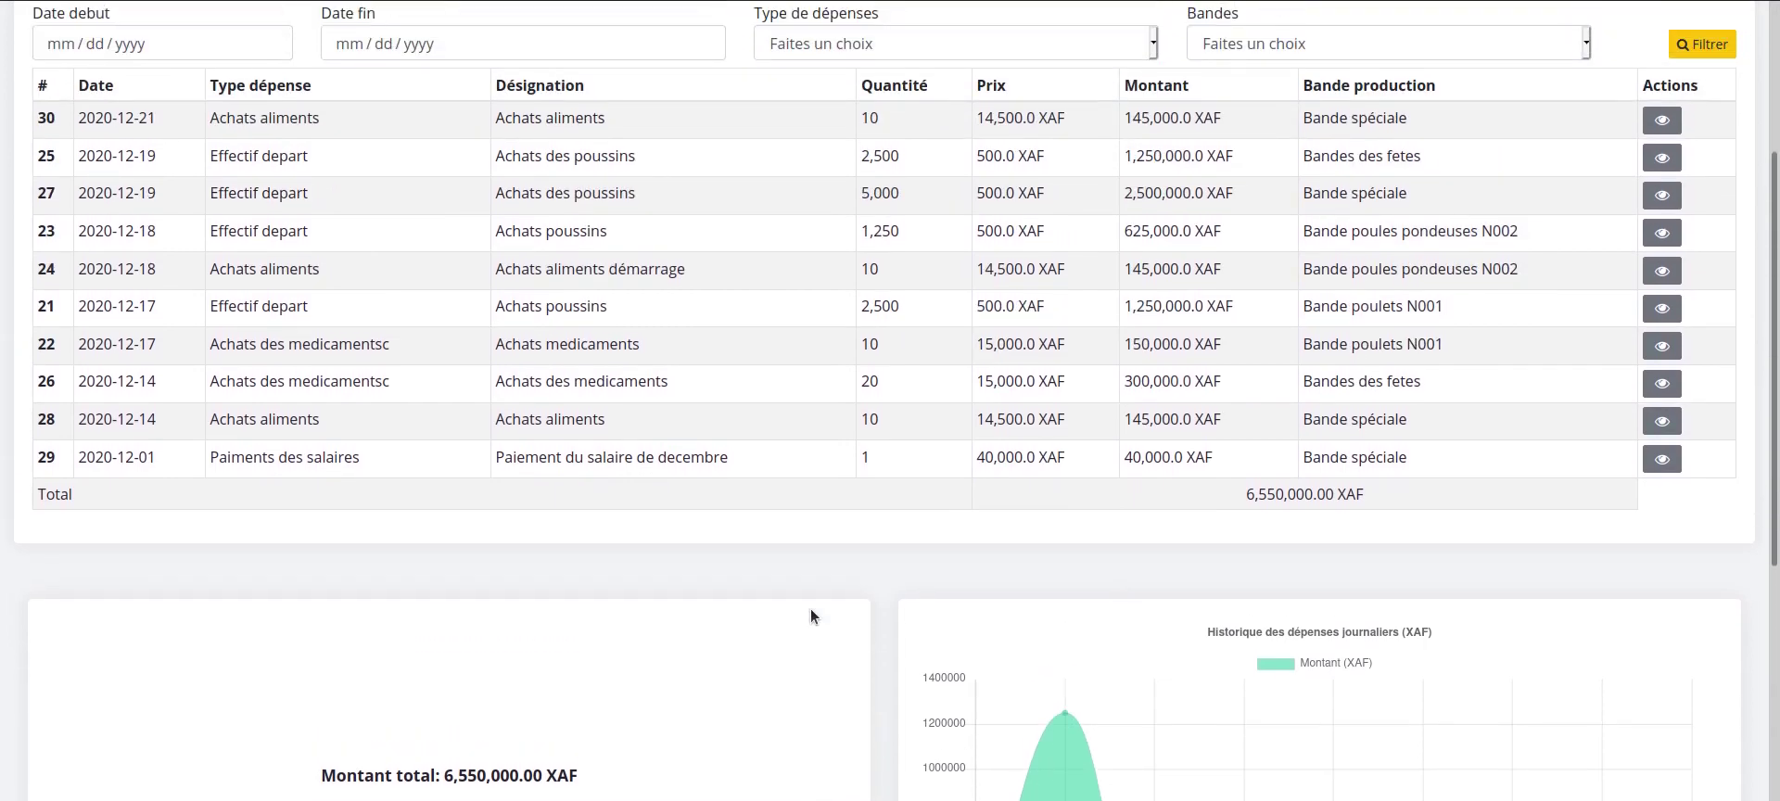
scroll(810, 608, up, 1)
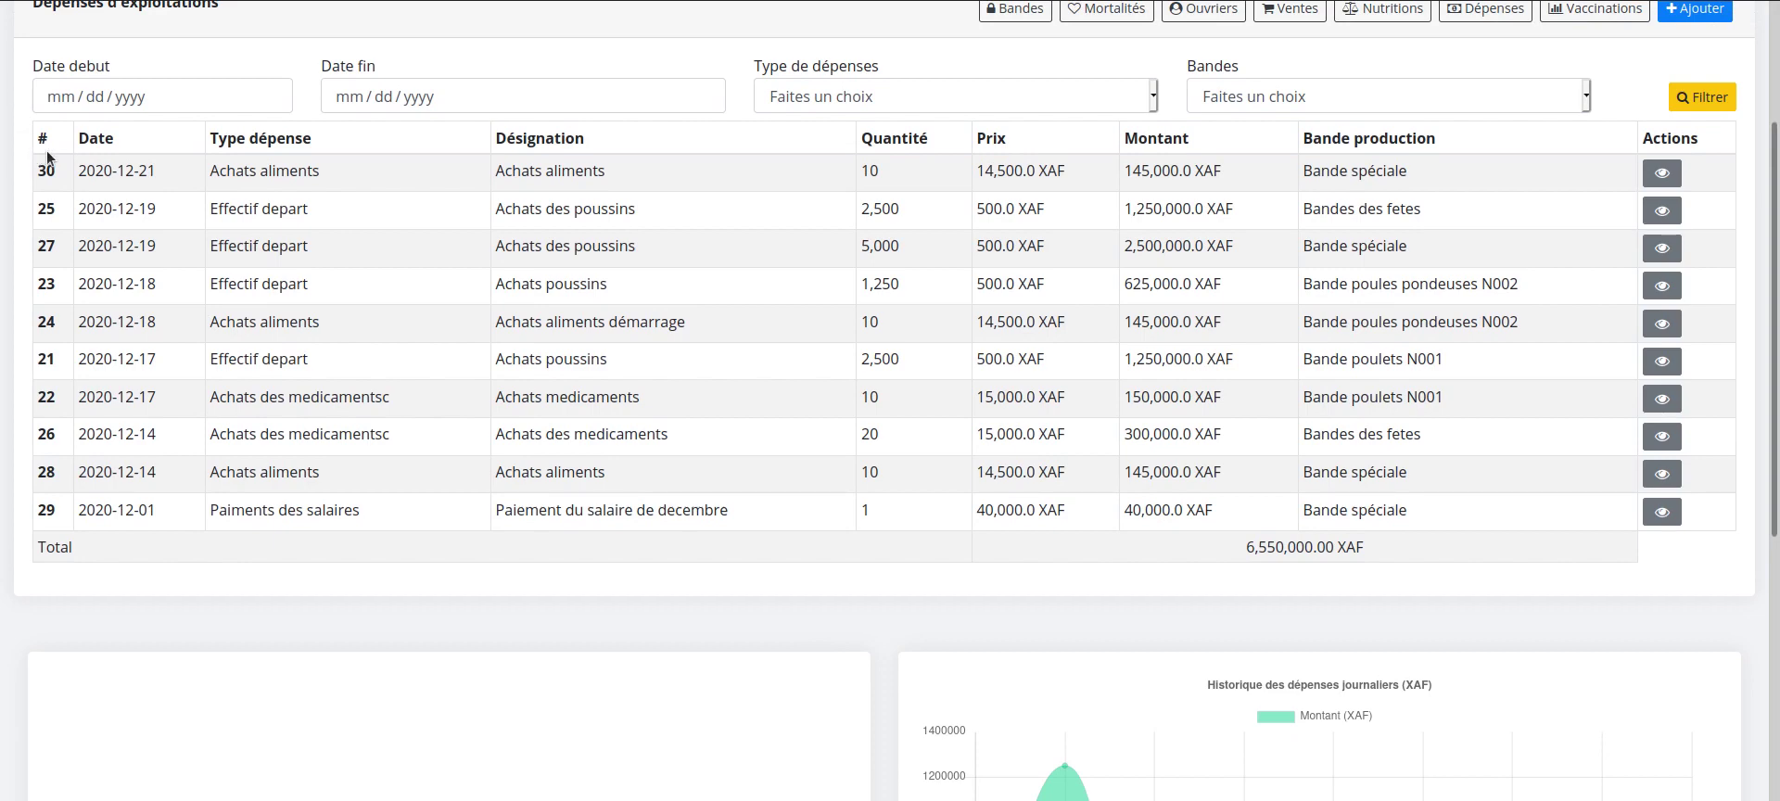
drag(46, 158, 1176, 549)
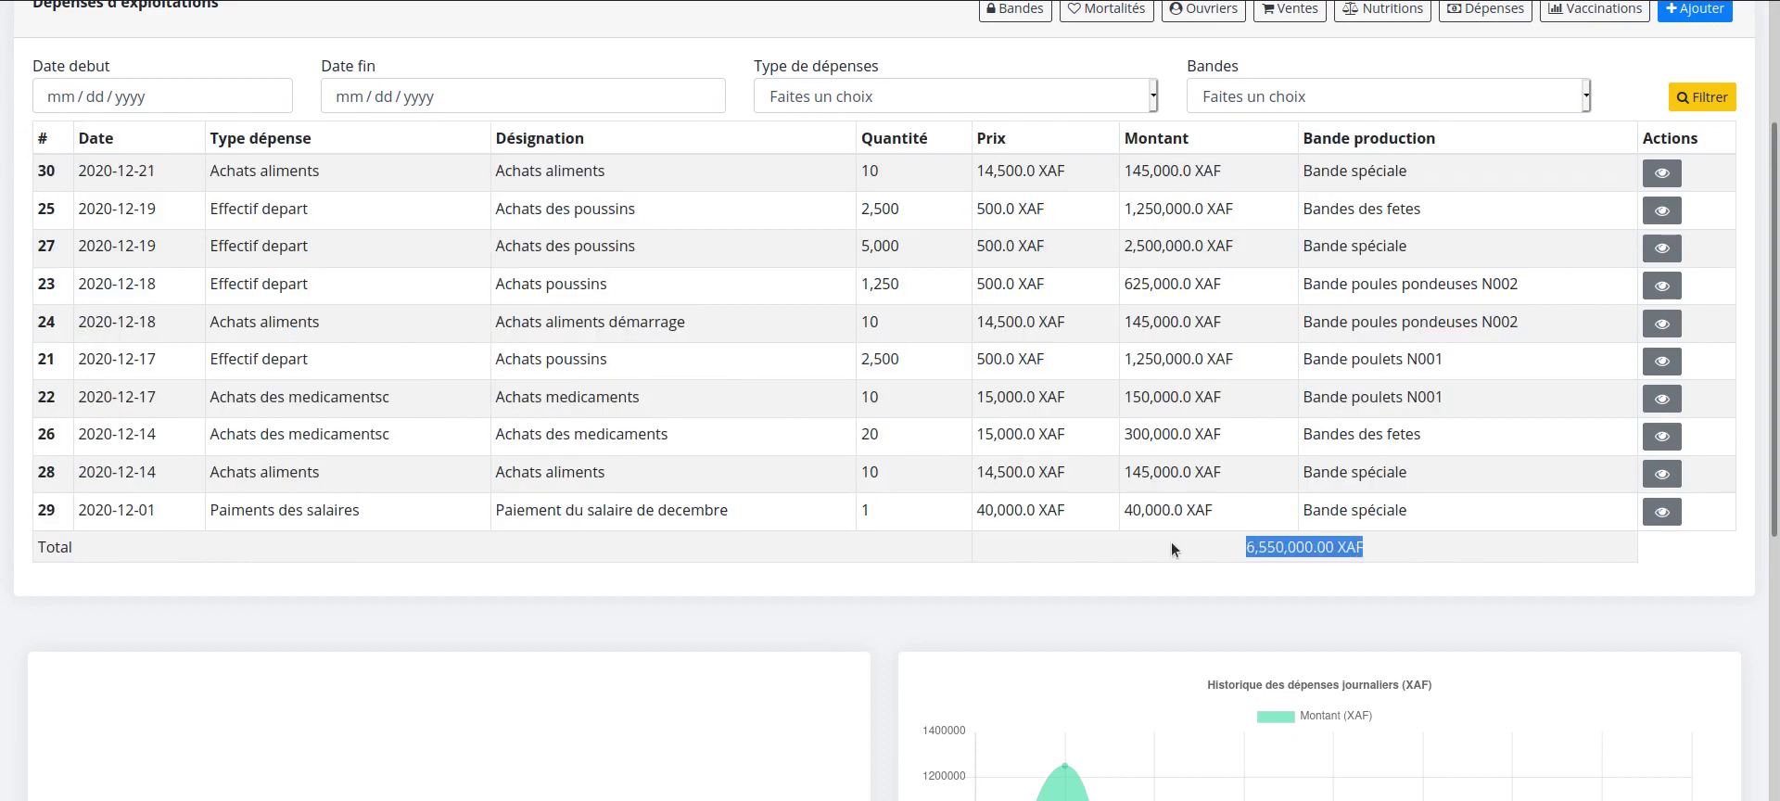
scroll(1173, 543, up, 1)
scroll(1275, 319, up, 1)
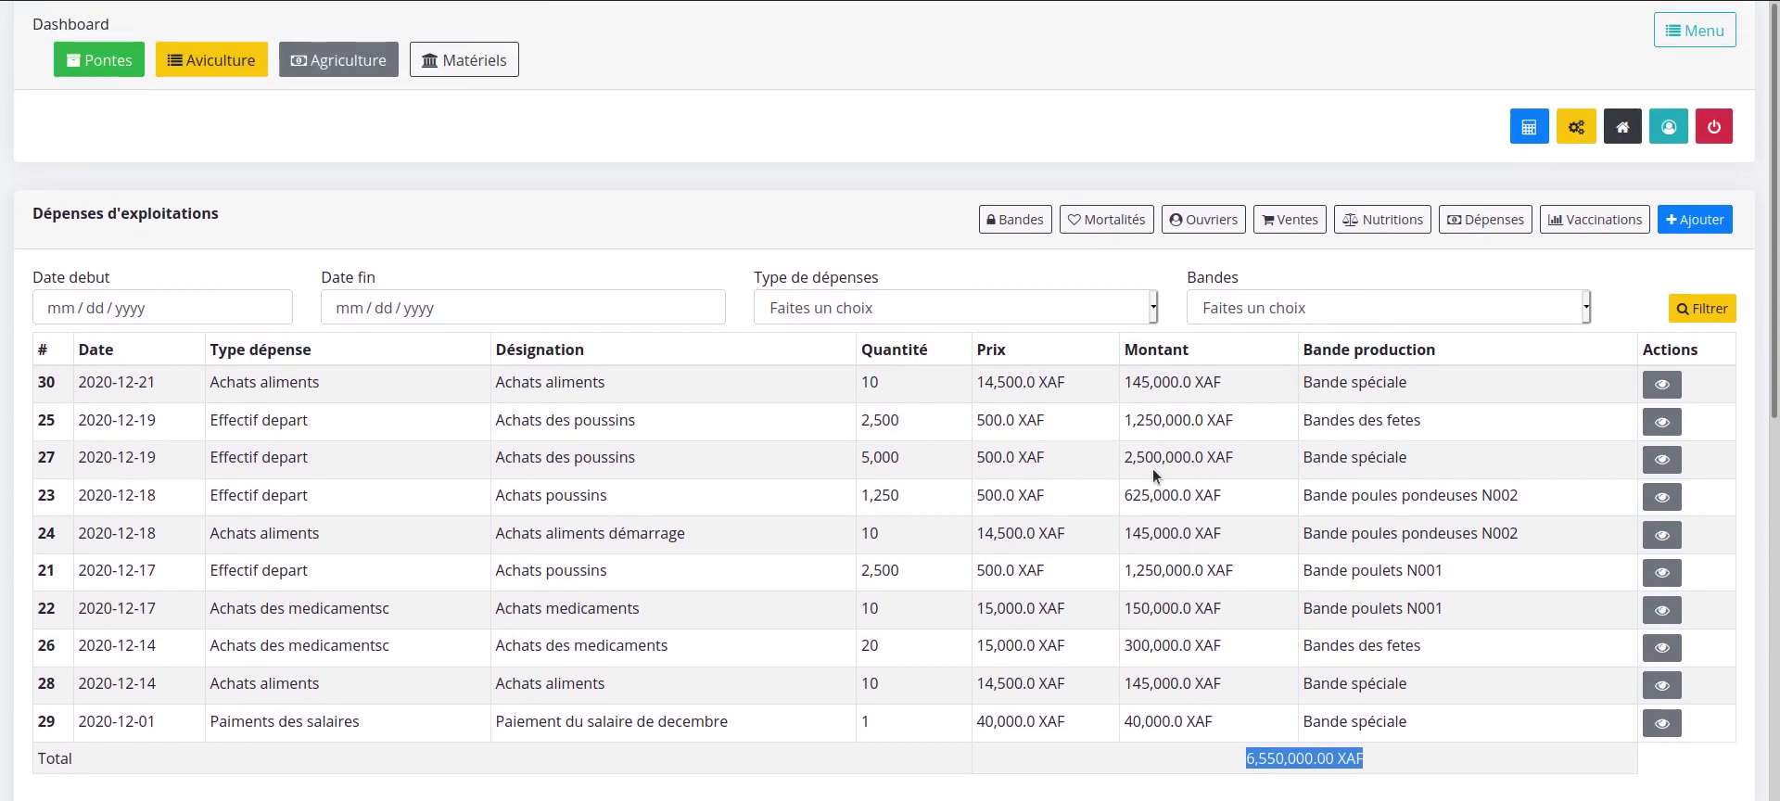
From the poultry flocks list, open the egg-laying records and view the BA002 egg collection history, returning to the records
click(1026, 233)
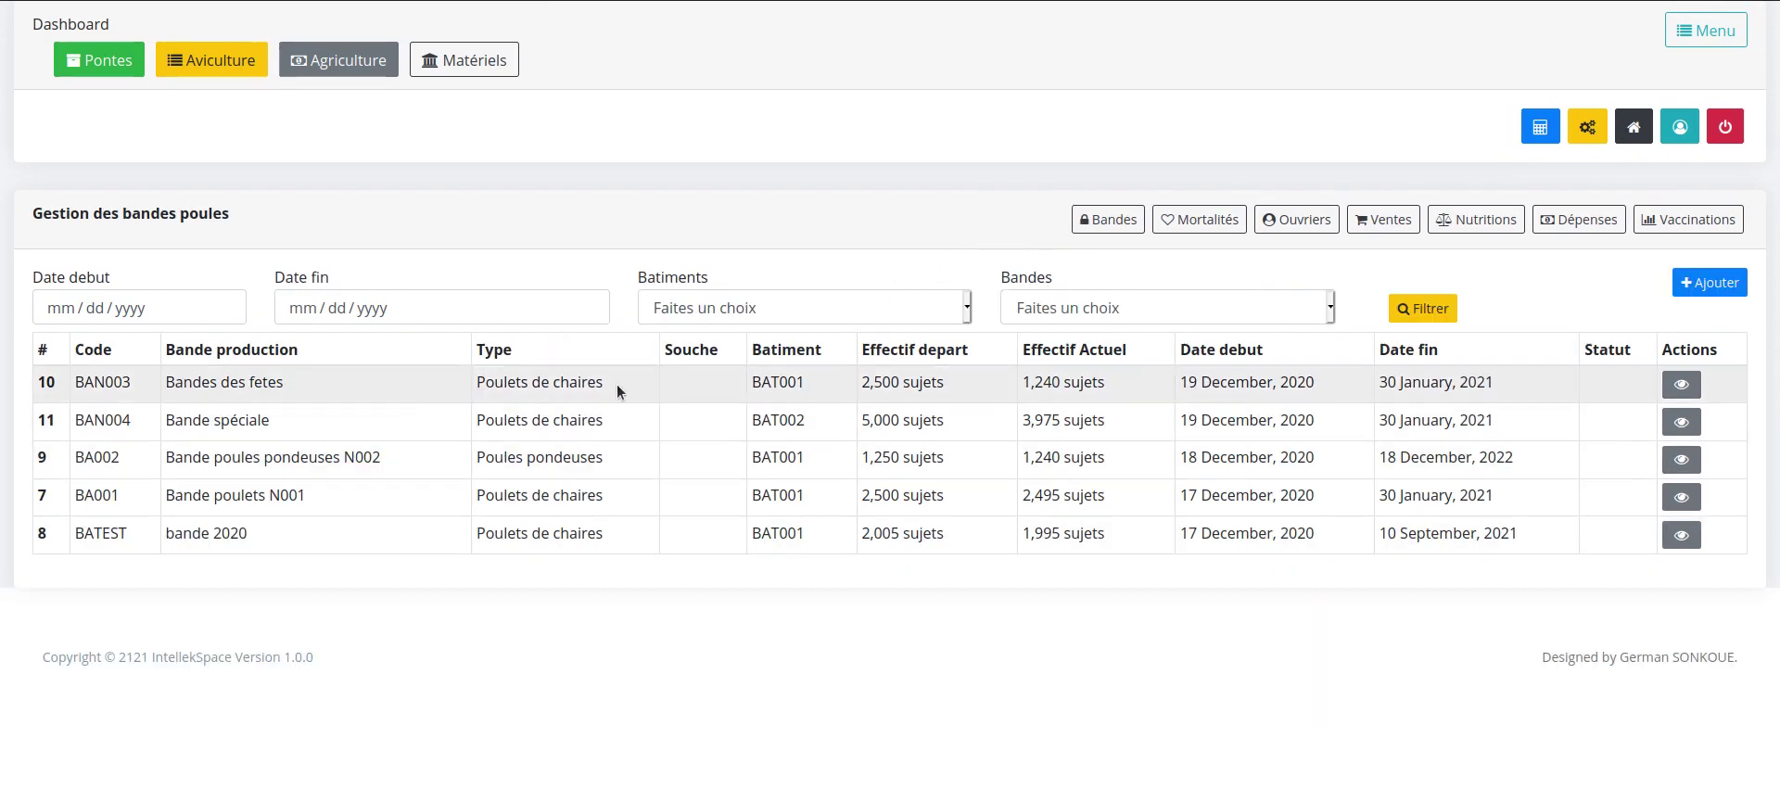
click(122, 70)
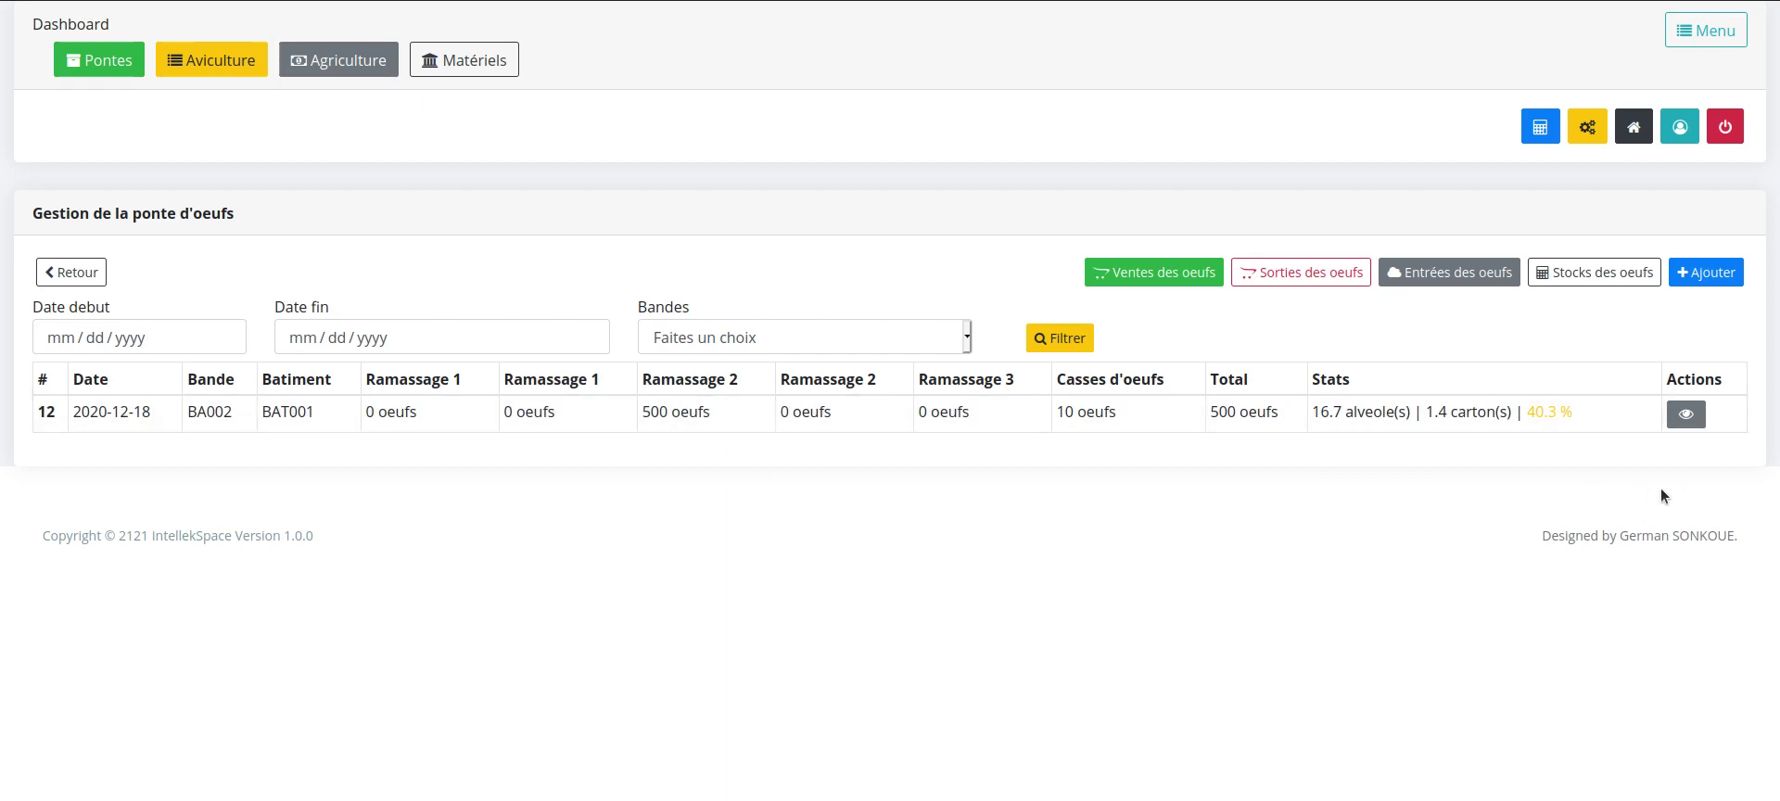
drag(1507, 411, 1674, 417)
click(1681, 414)
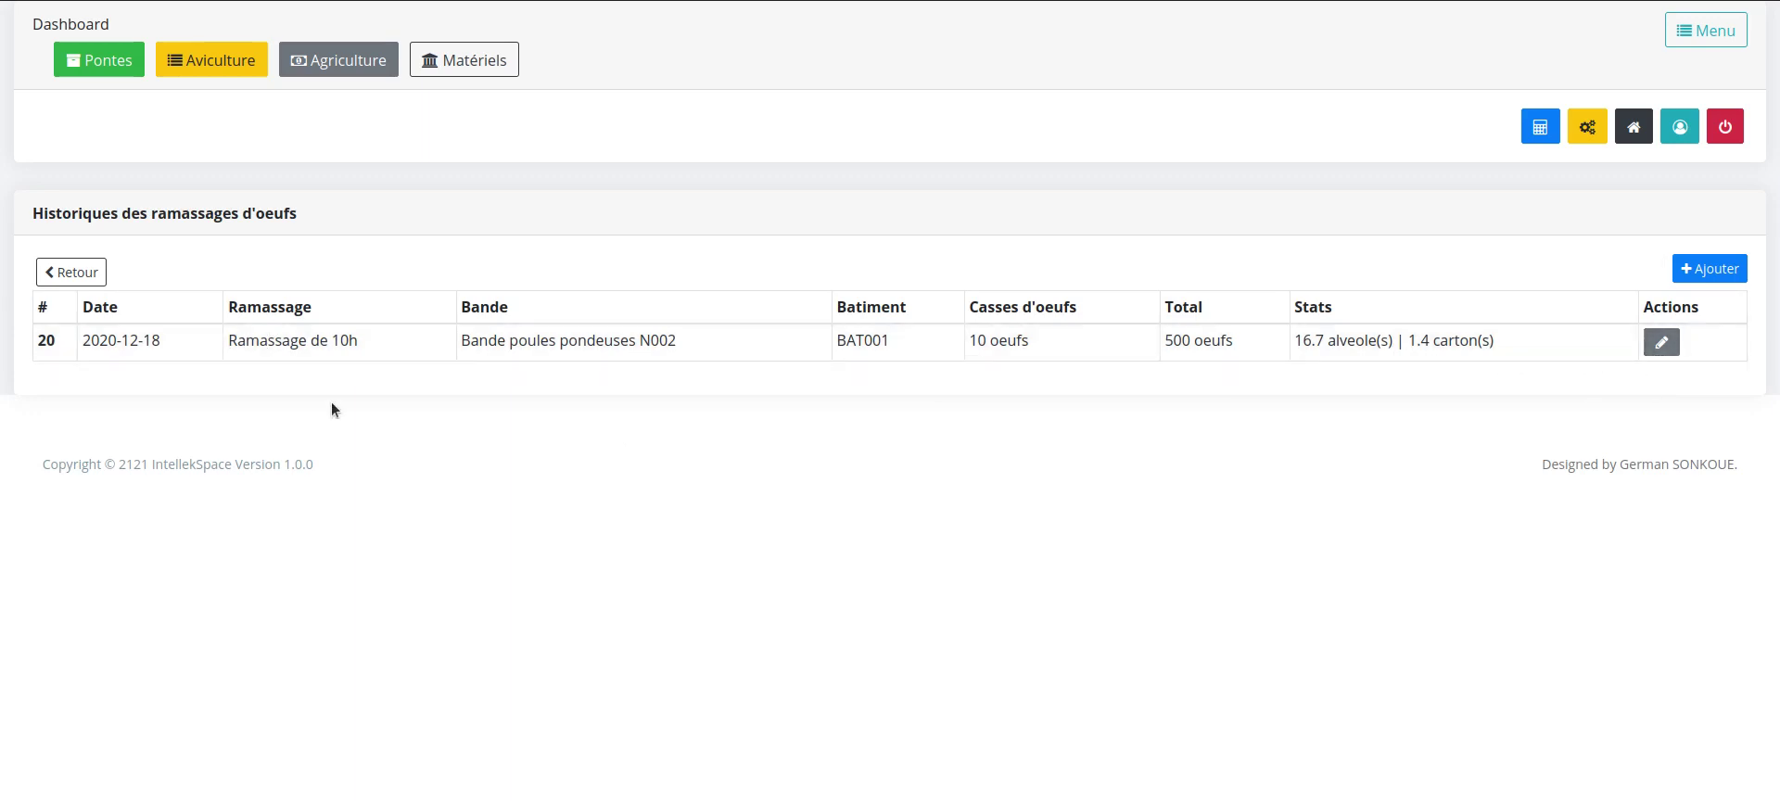
click(79, 278)
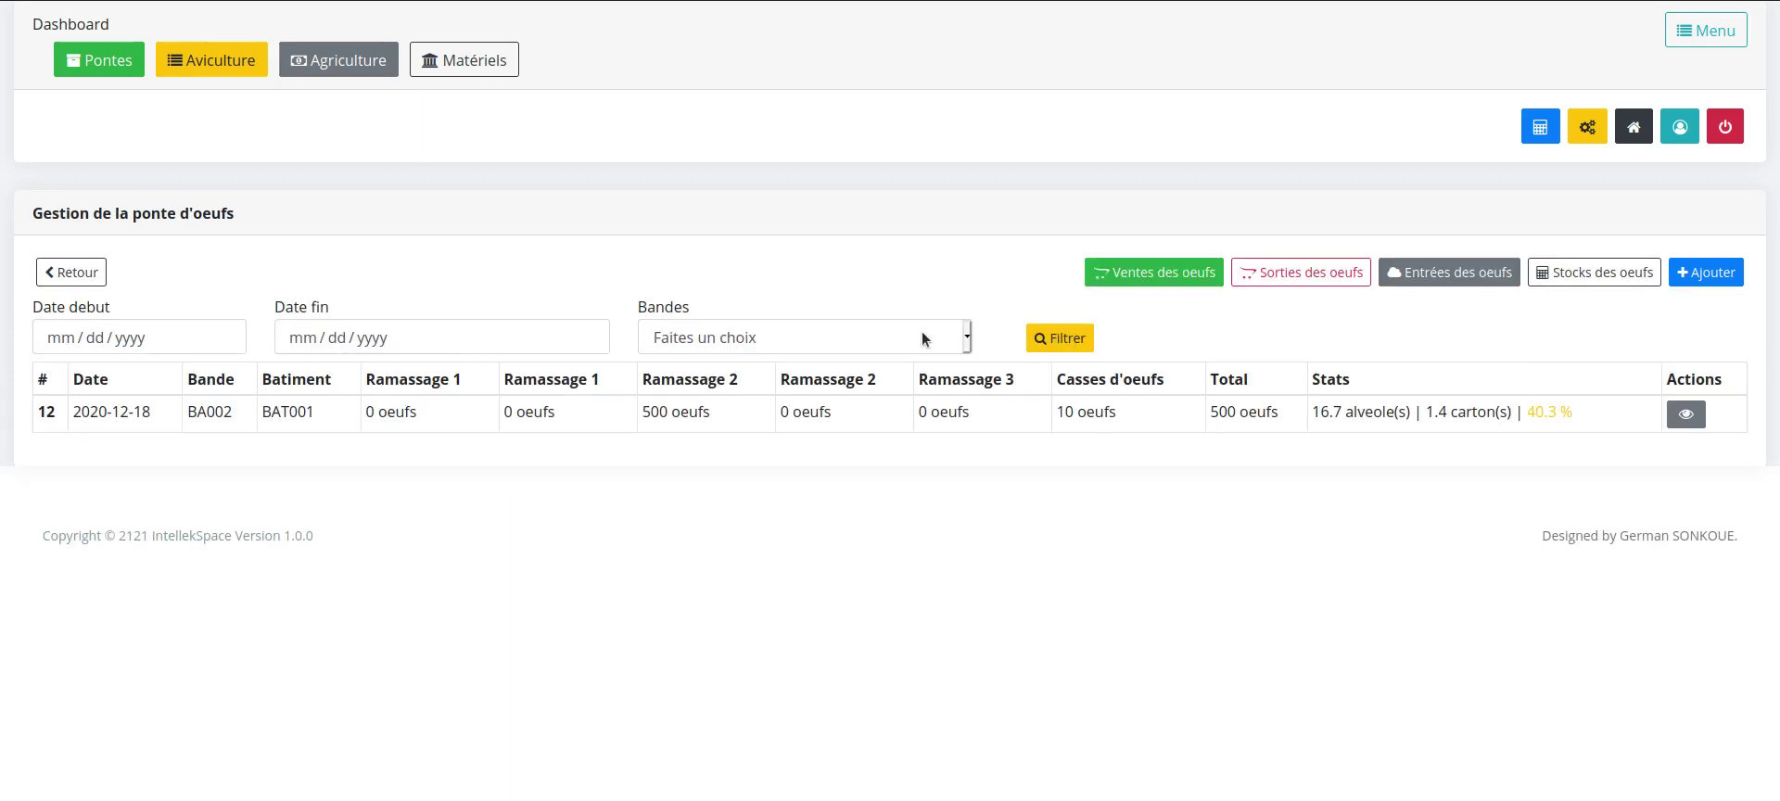
Review the egg stock withdrawals with their totals in trays and cartons, and the egg stock entries by stock type
click(1333, 281)
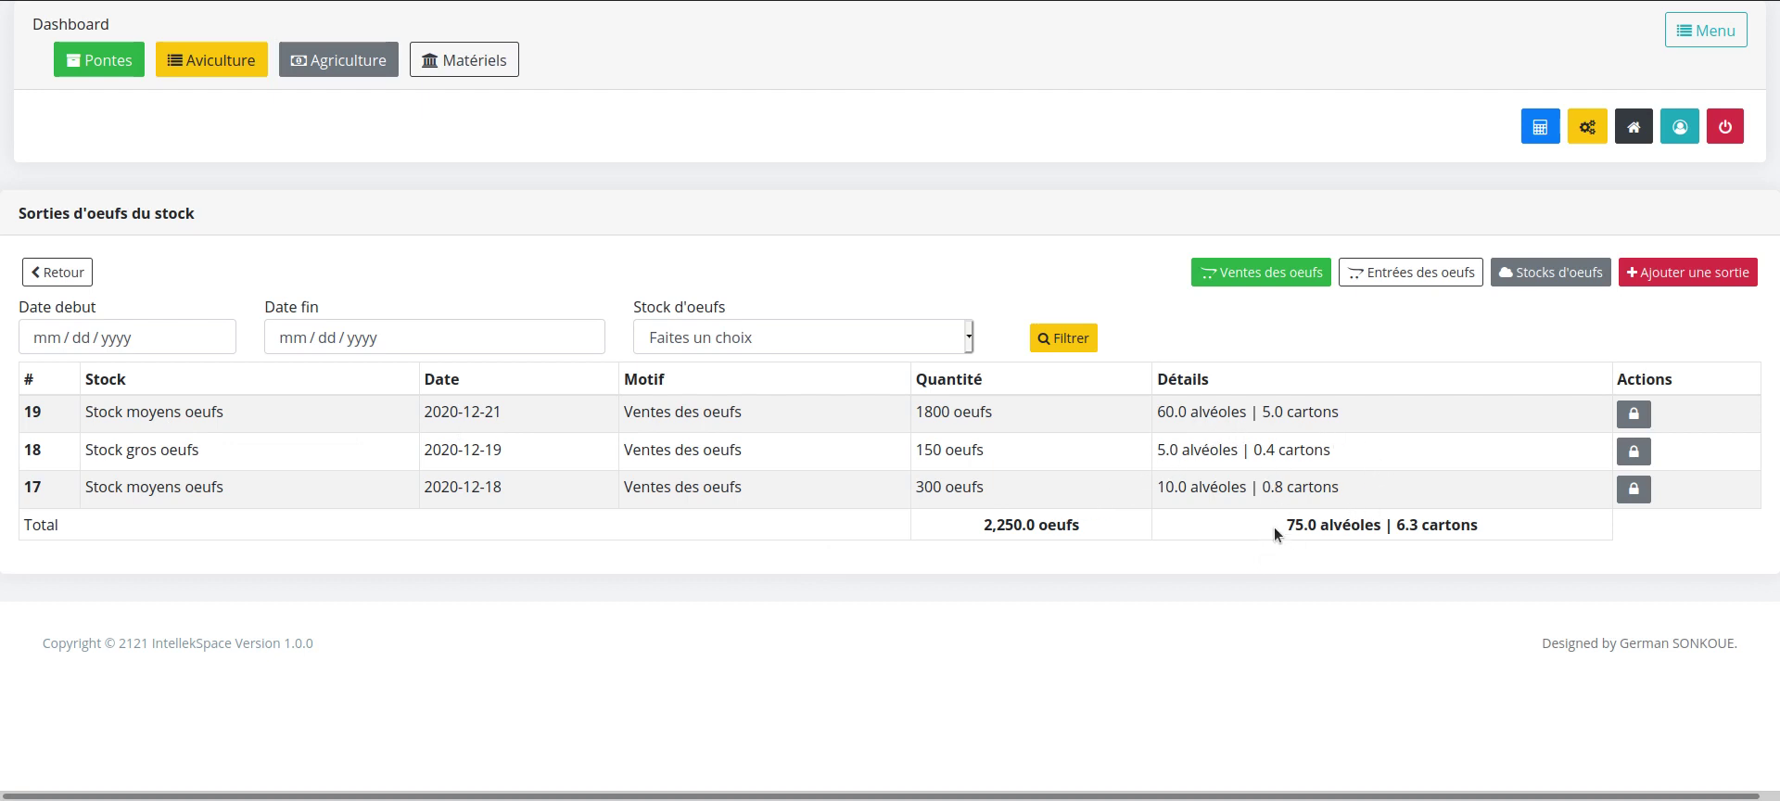
drag(1275, 526, 1530, 540)
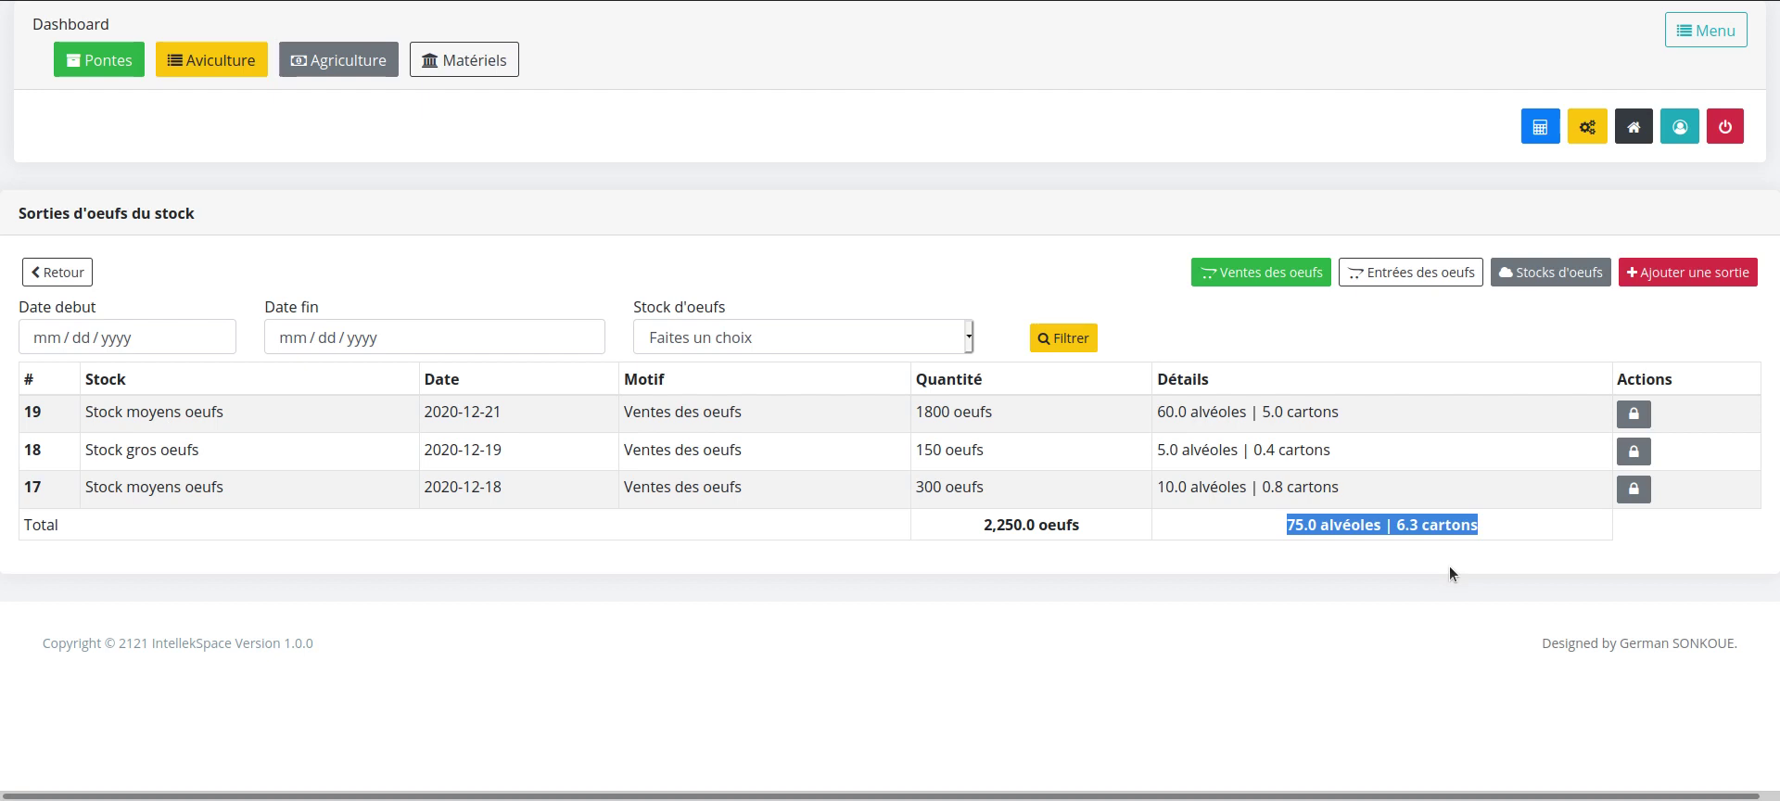
click(1452, 269)
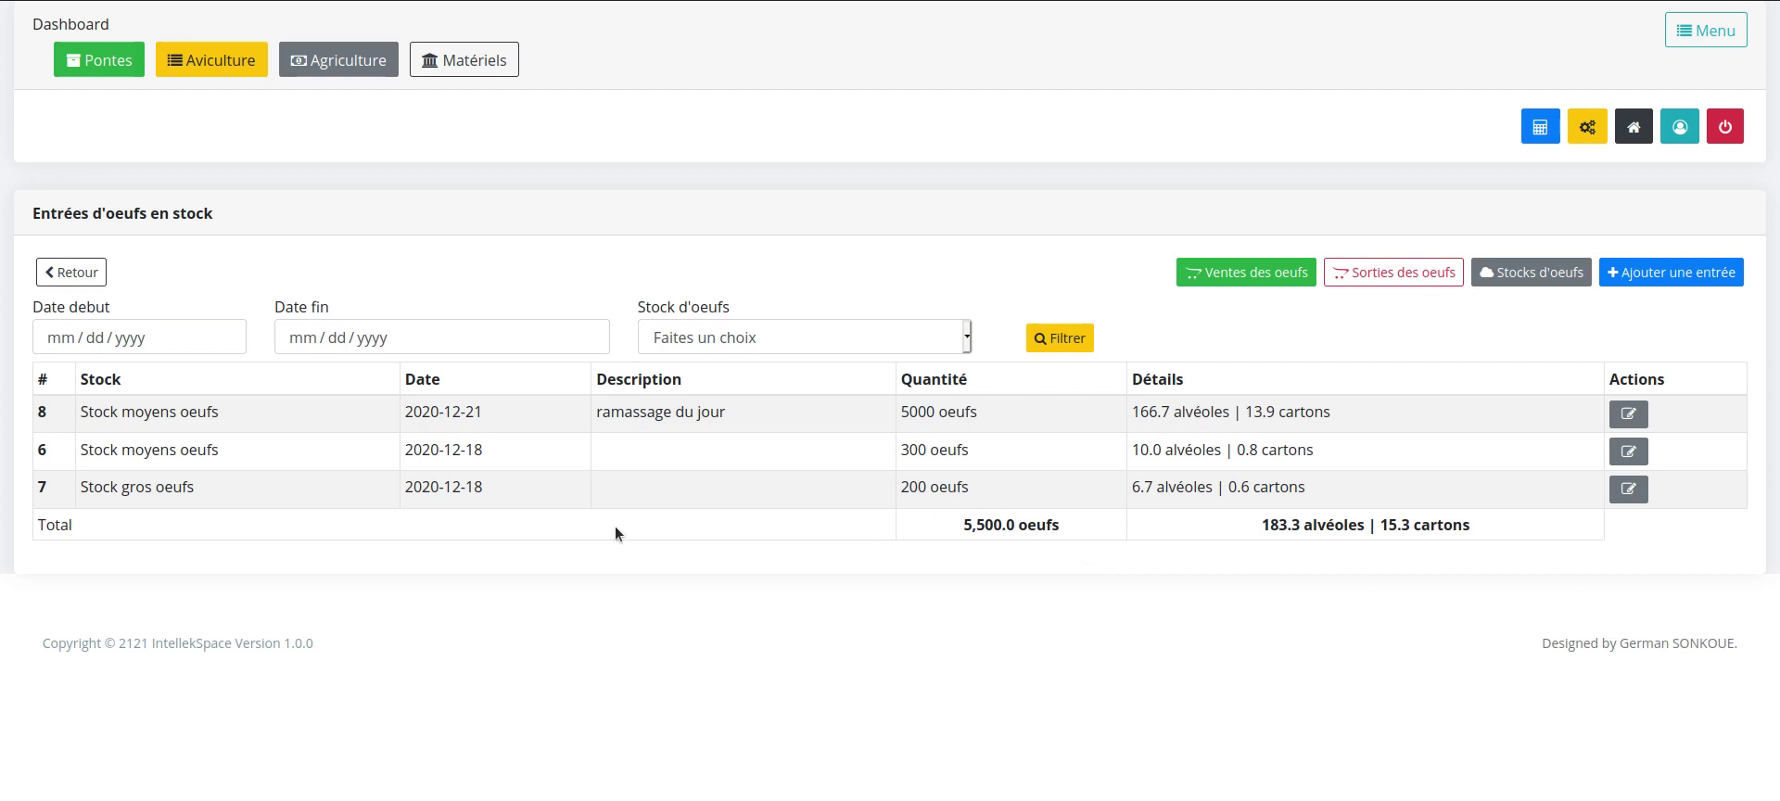
drag(83, 489, 252, 419)
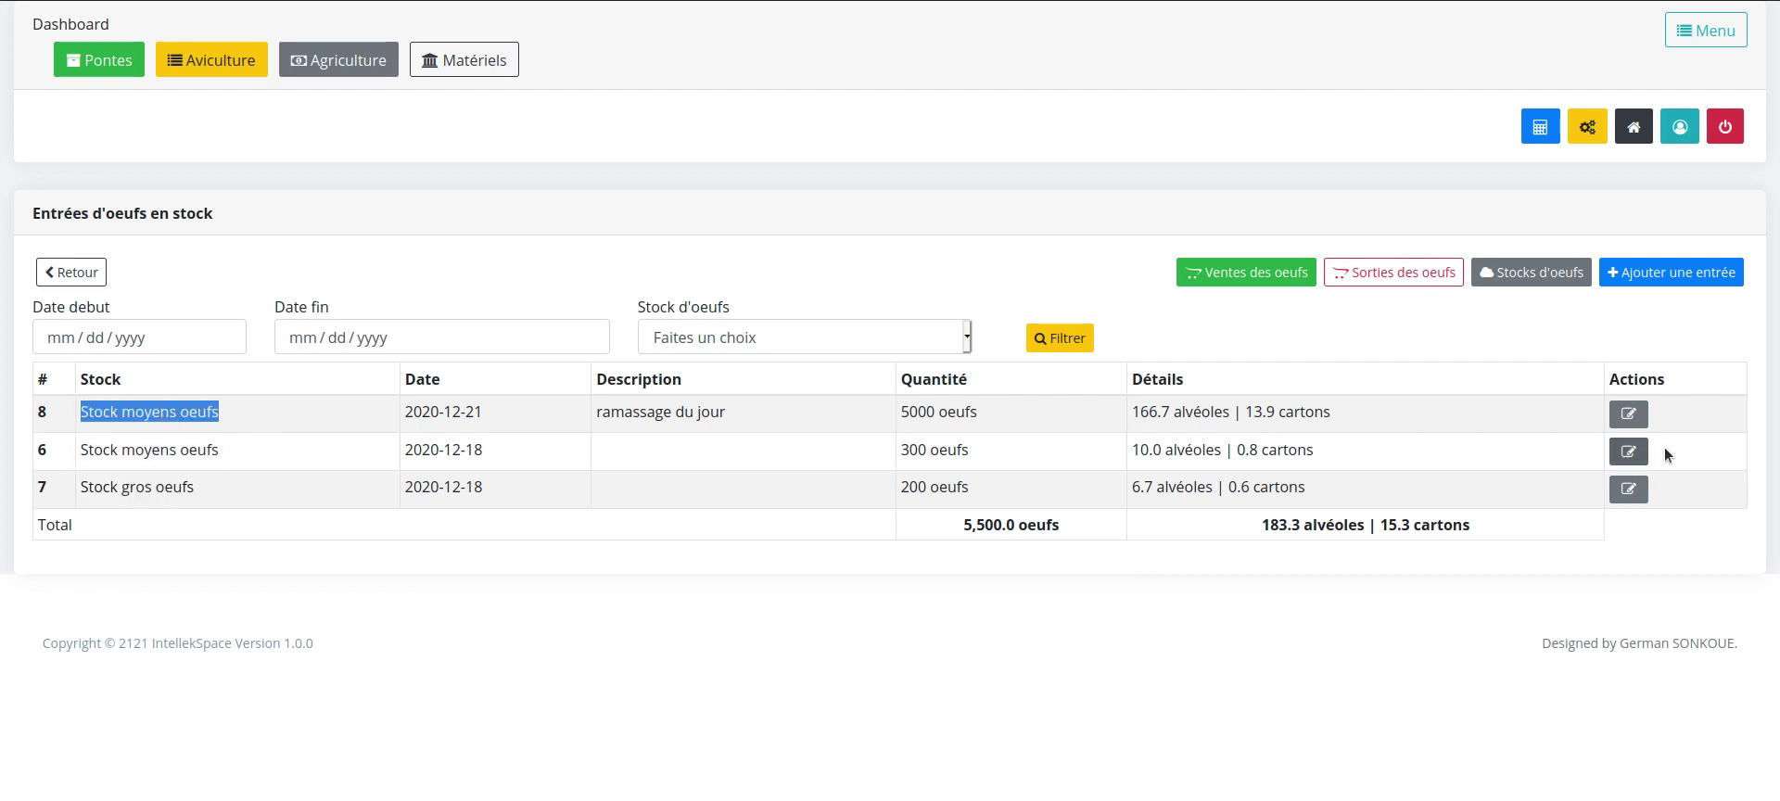
Open the egg sales and examine the clients, the client filter choices and the total sales amount
click(1279, 273)
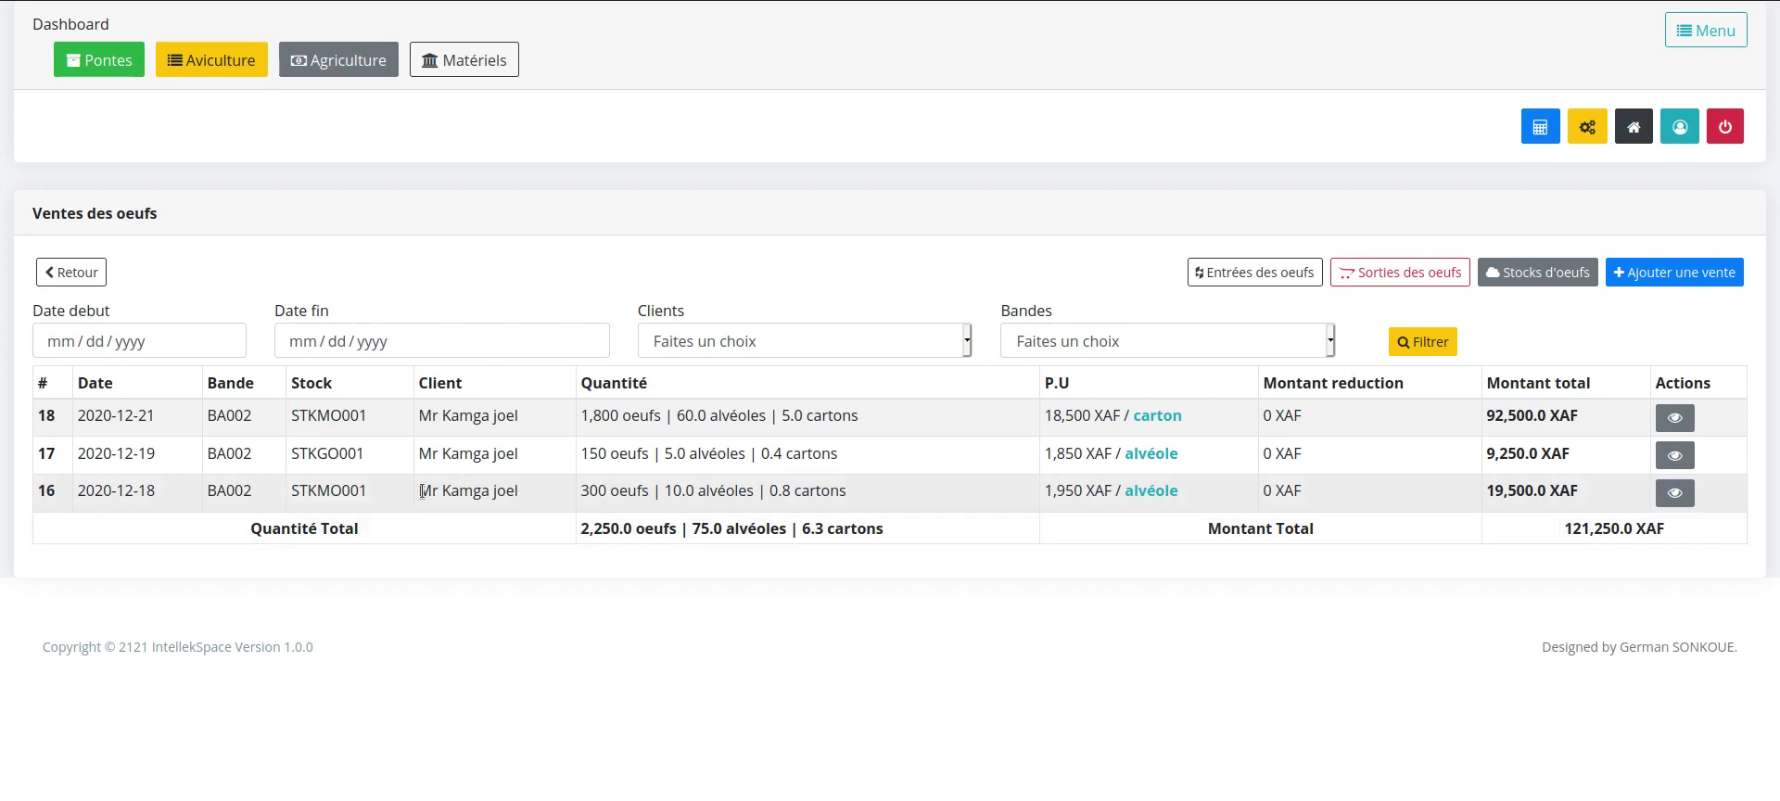
drag(422, 491, 511, 492)
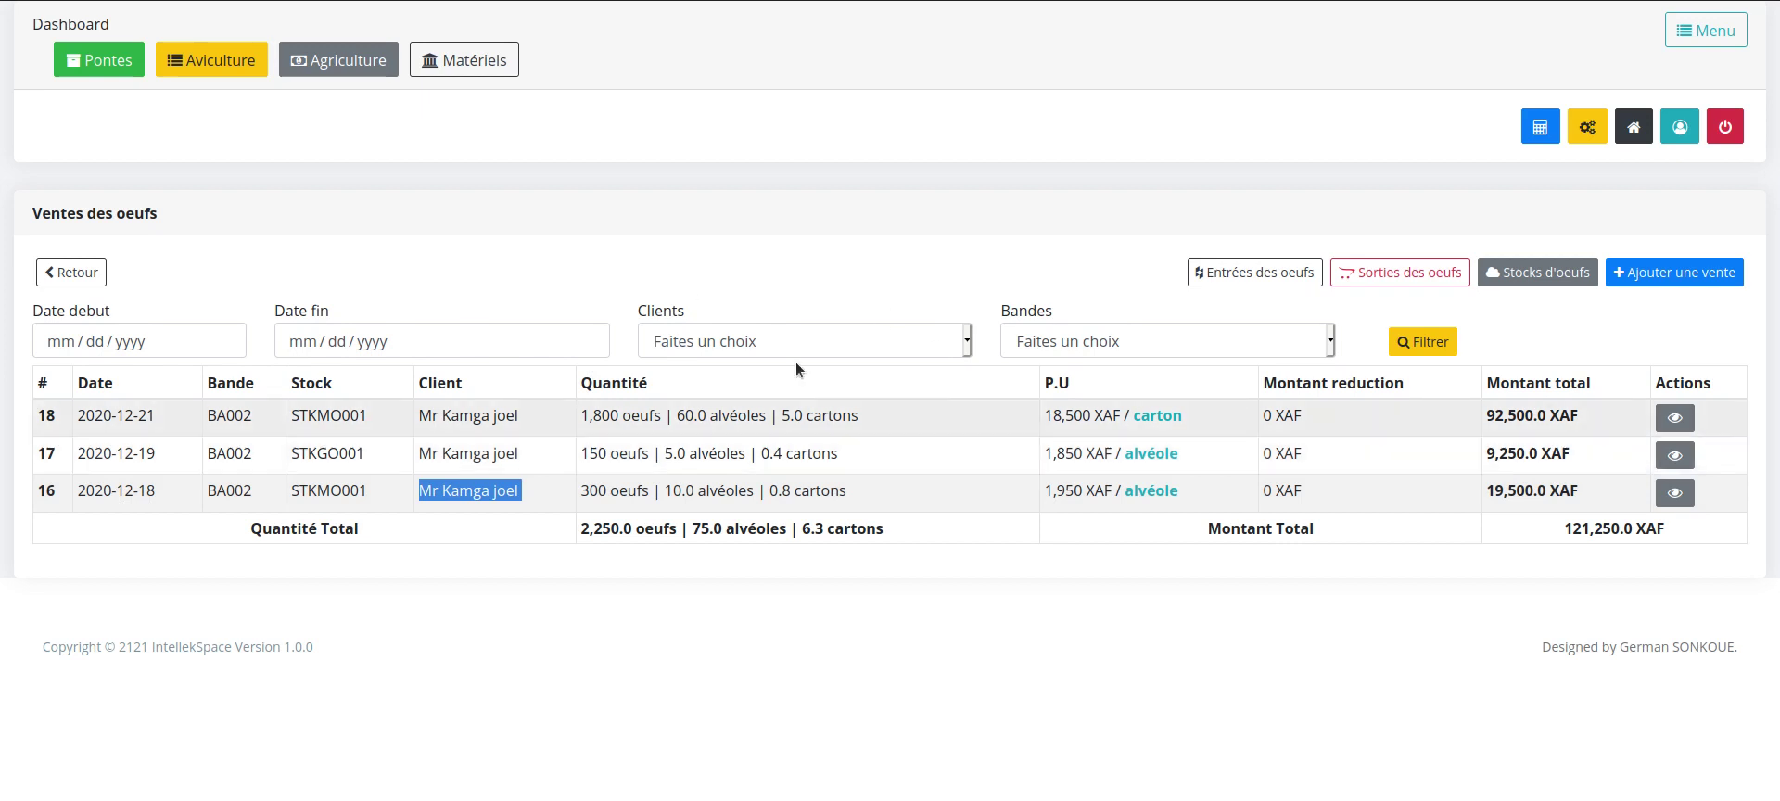
click(887, 354)
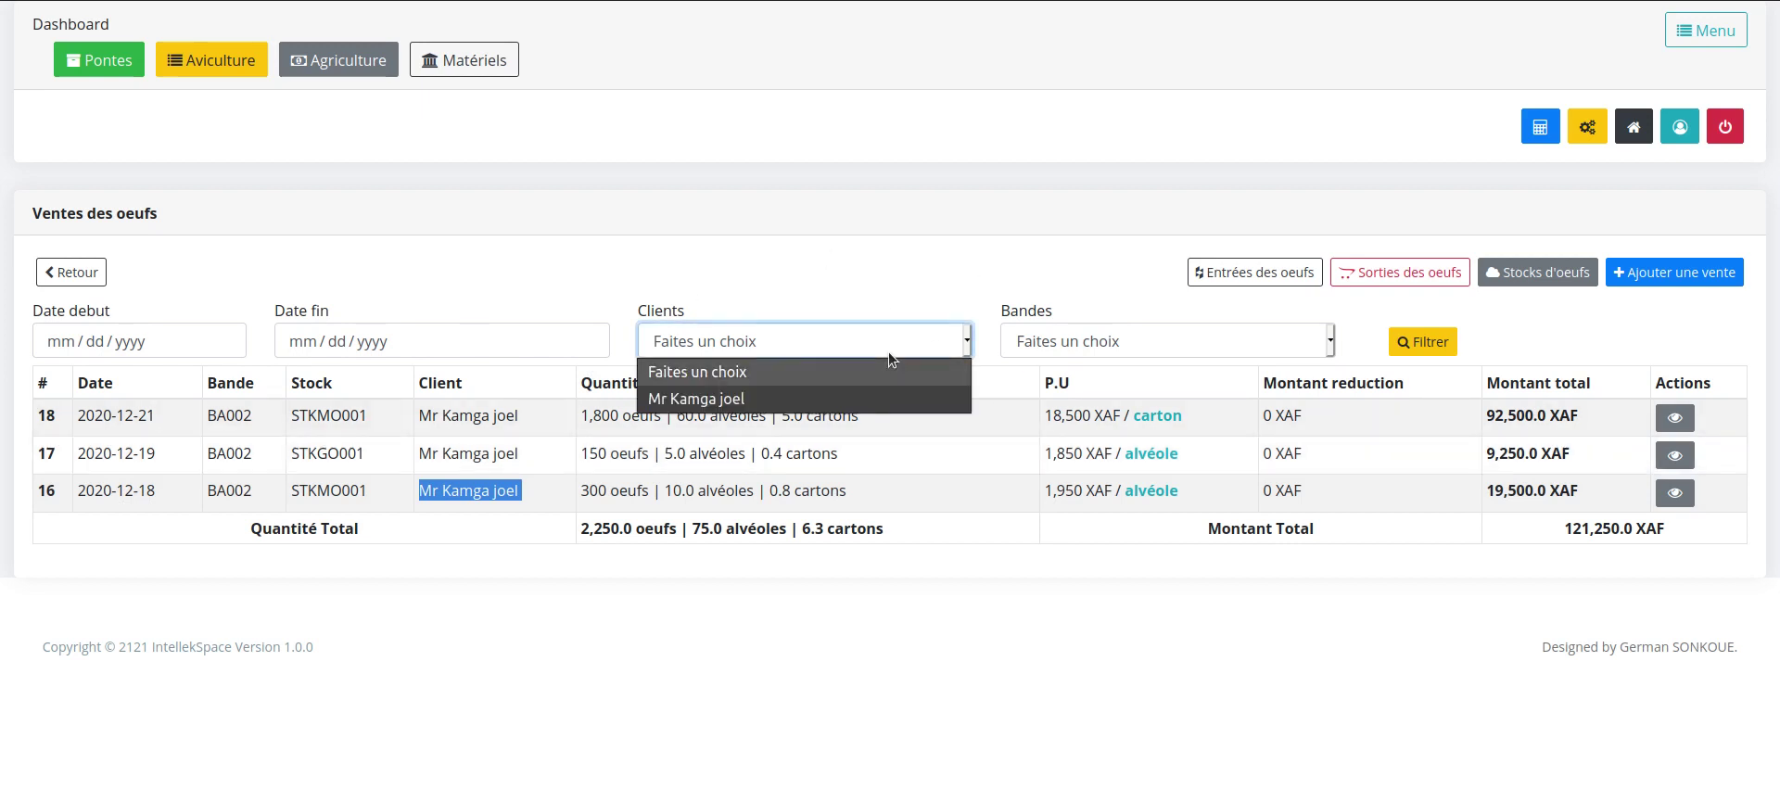
click(1693, 538)
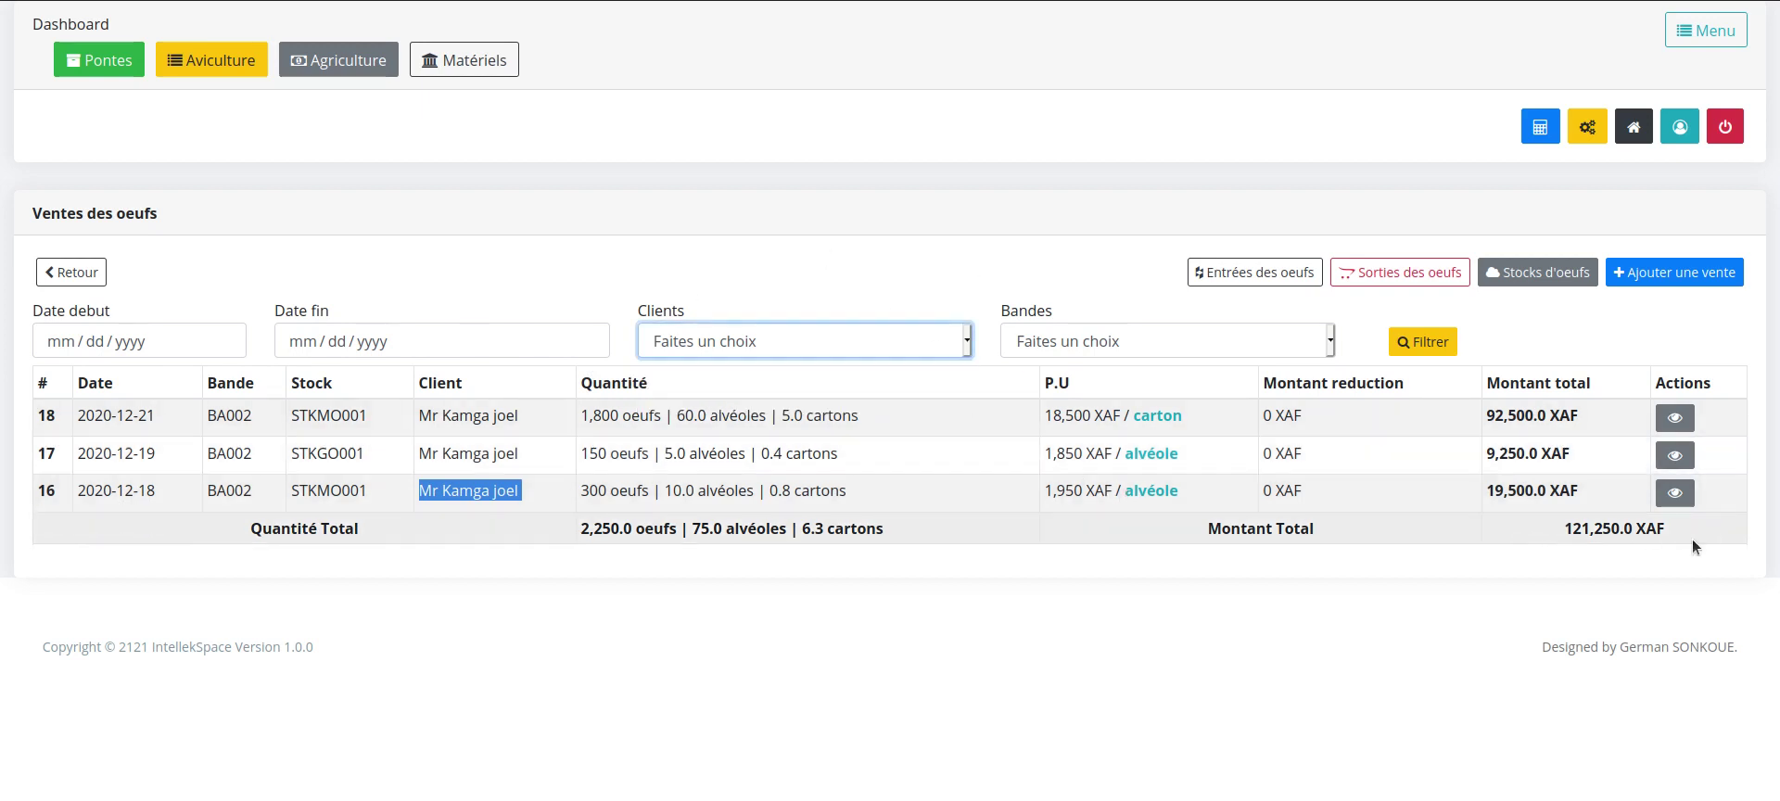
click(1683, 531)
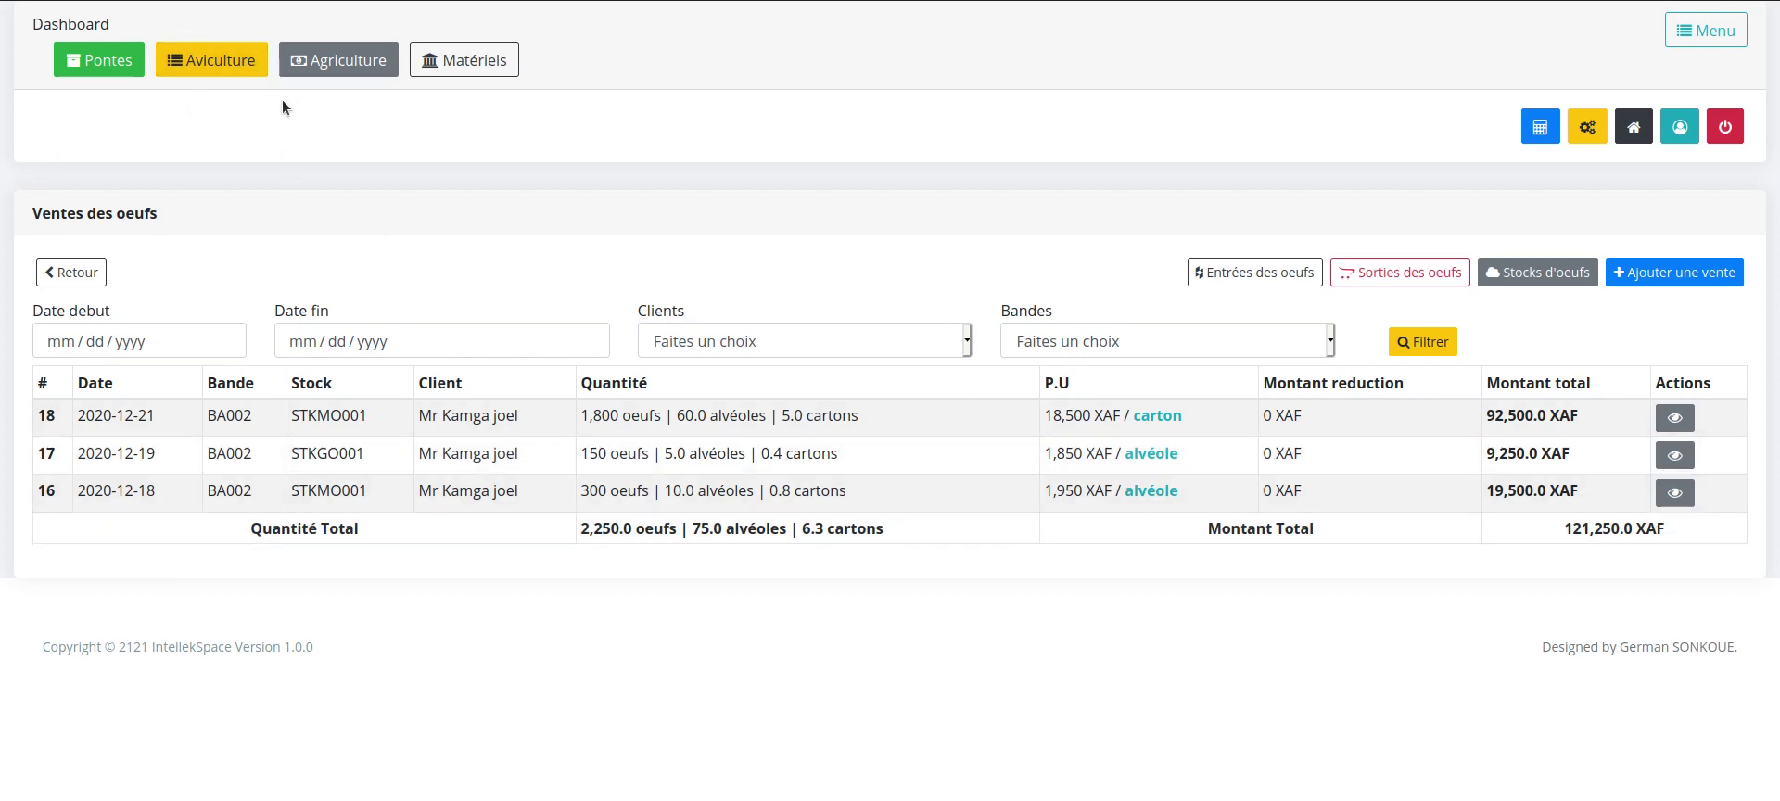
Open the equipment management list and examine the designations of the recorded equipment
click(461, 63)
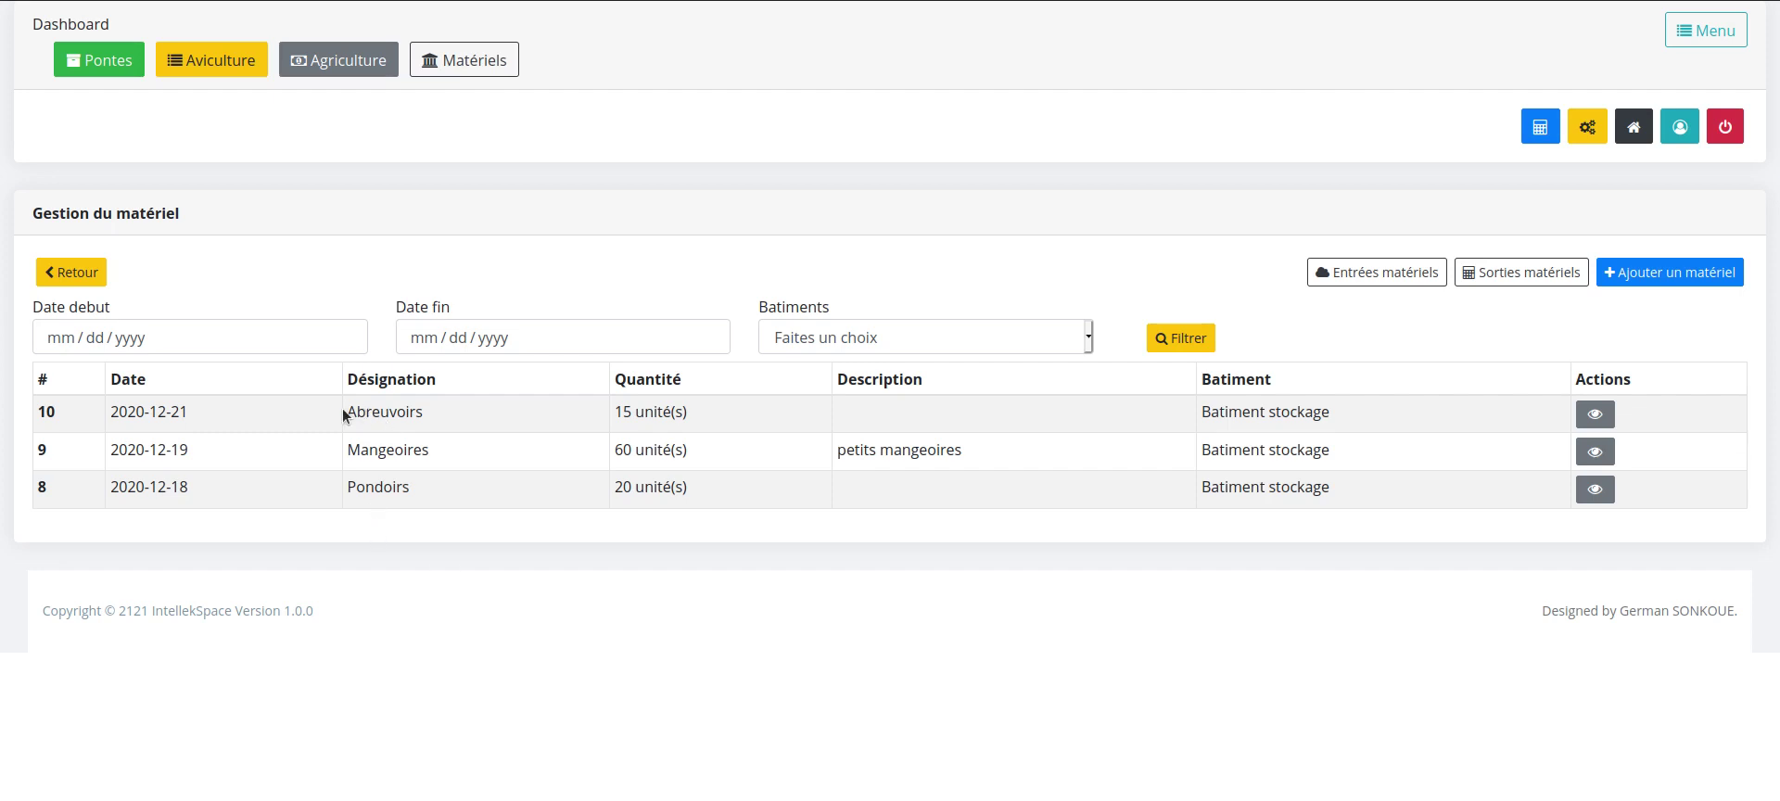
drag(348, 412, 417, 489)
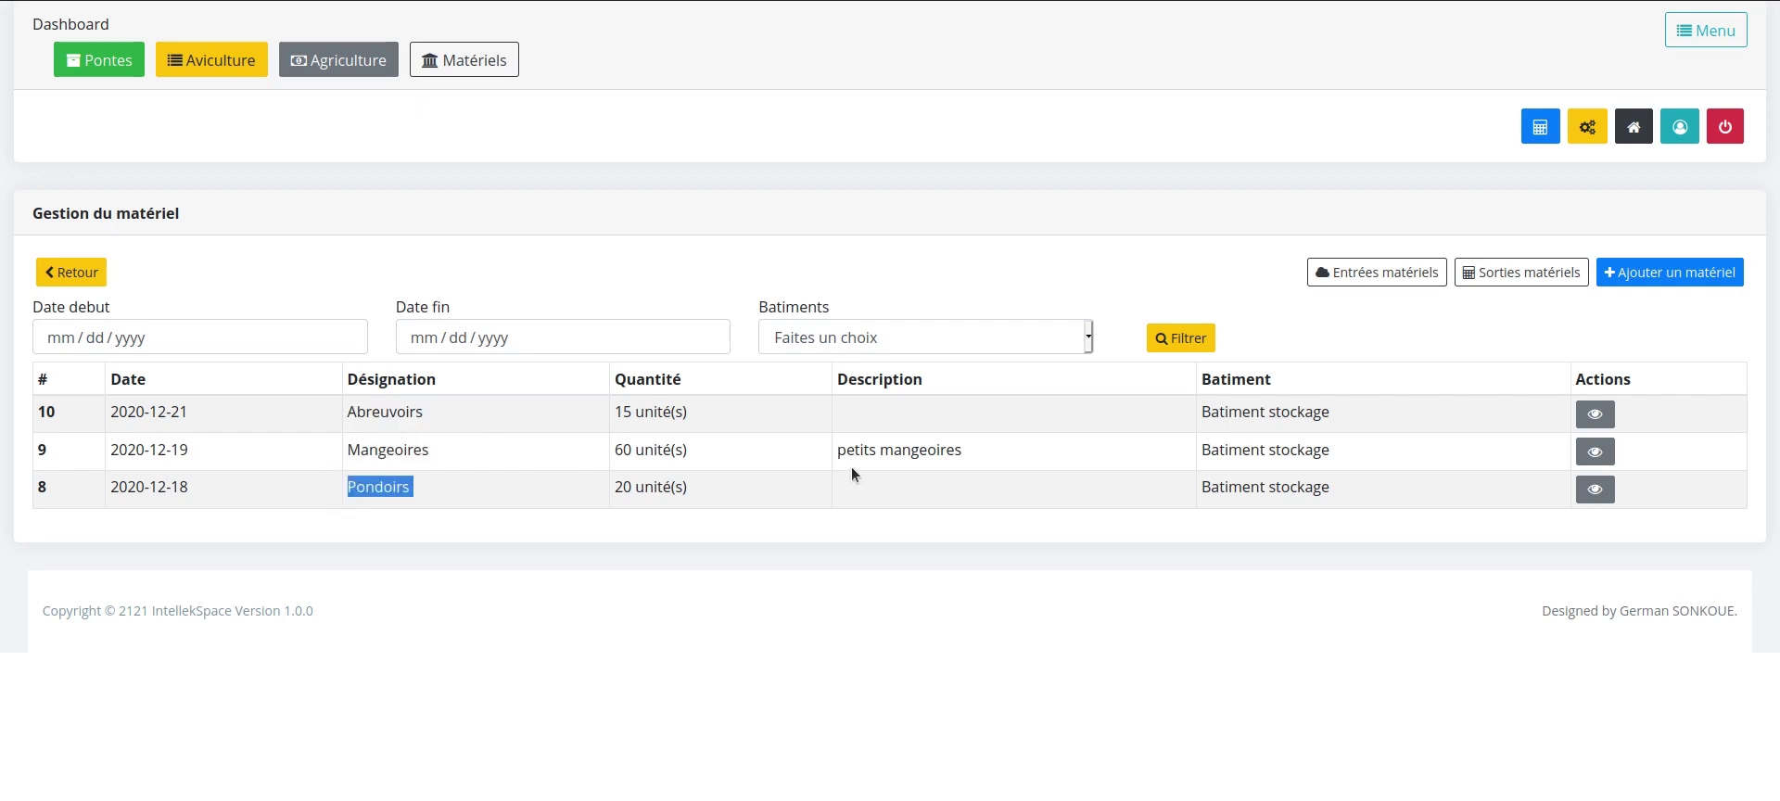
Open the settings to review the expense categories, crop types and bird types, and return to the egg-laying records
click(1591, 127)
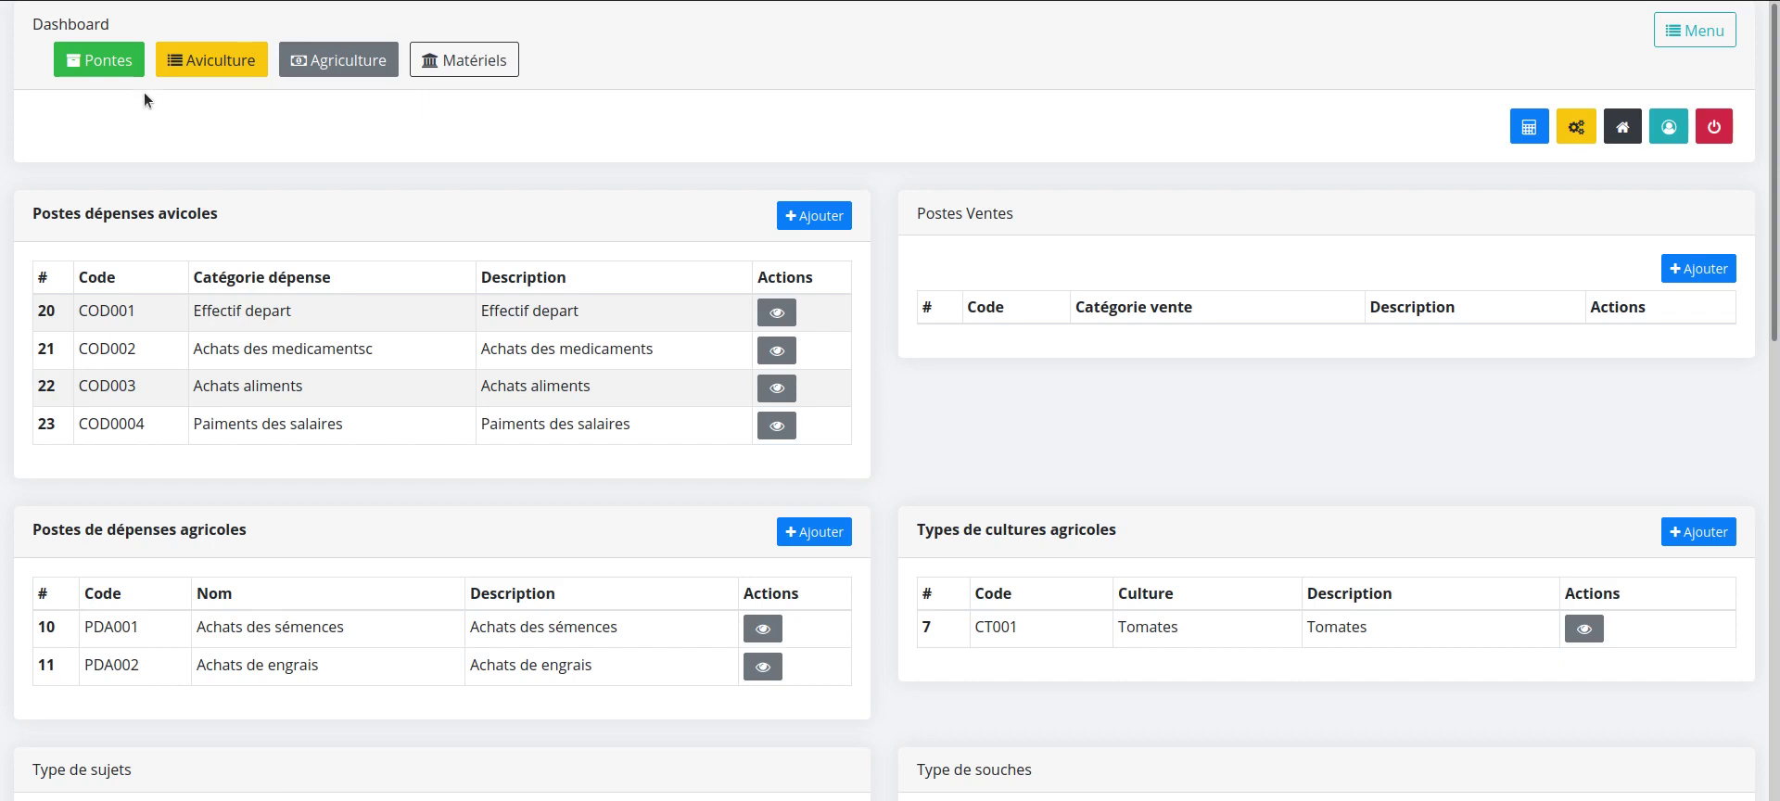
click(76, 63)
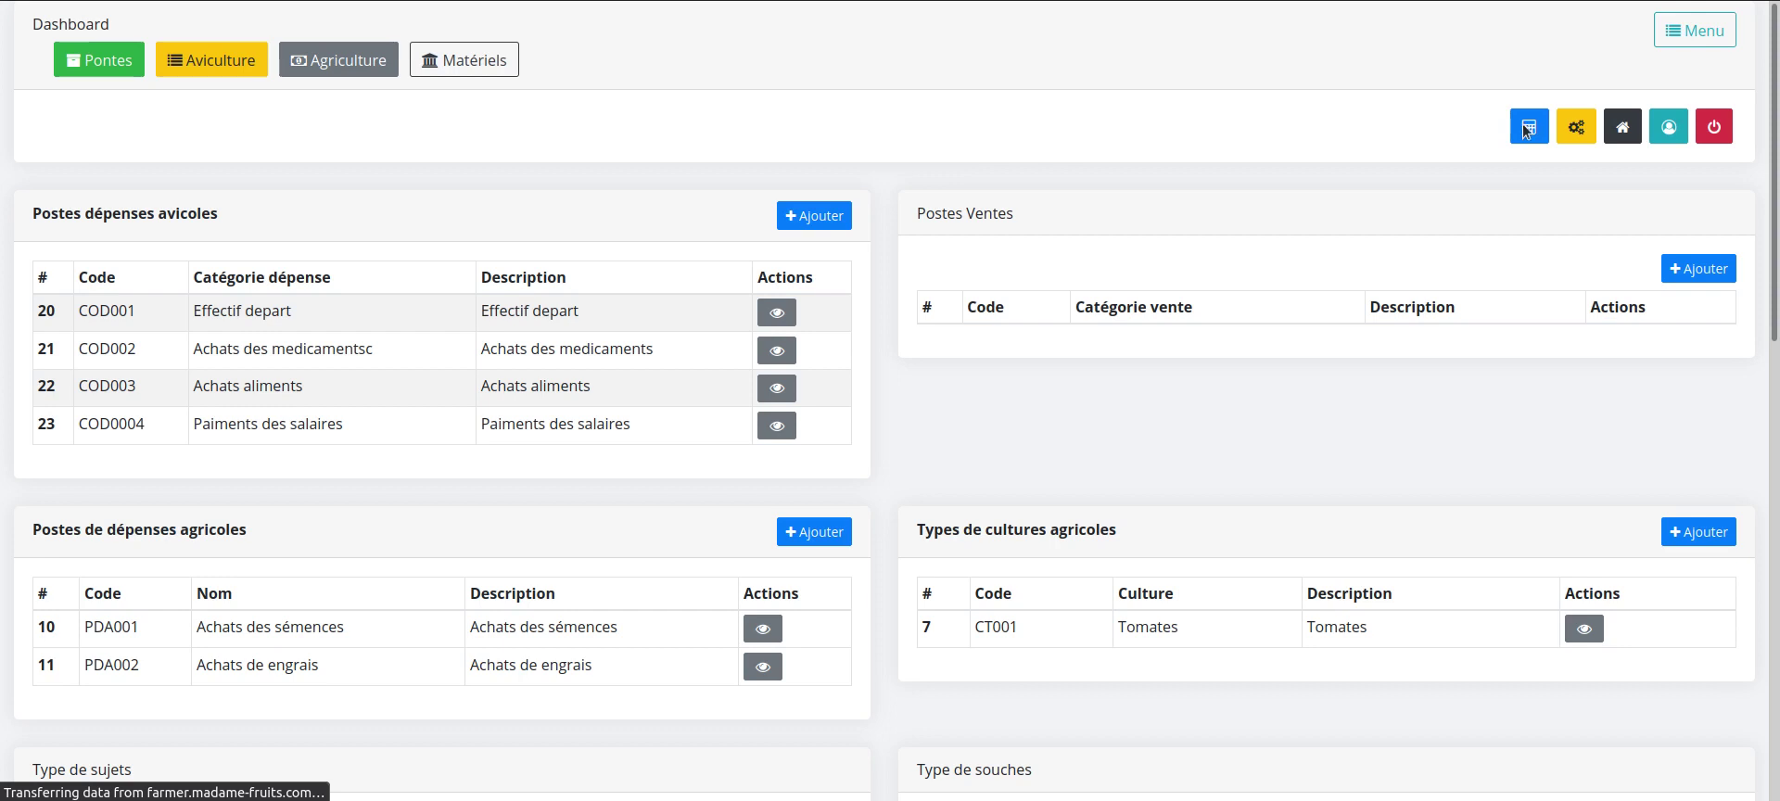
scroll(803, 374, down, 4)
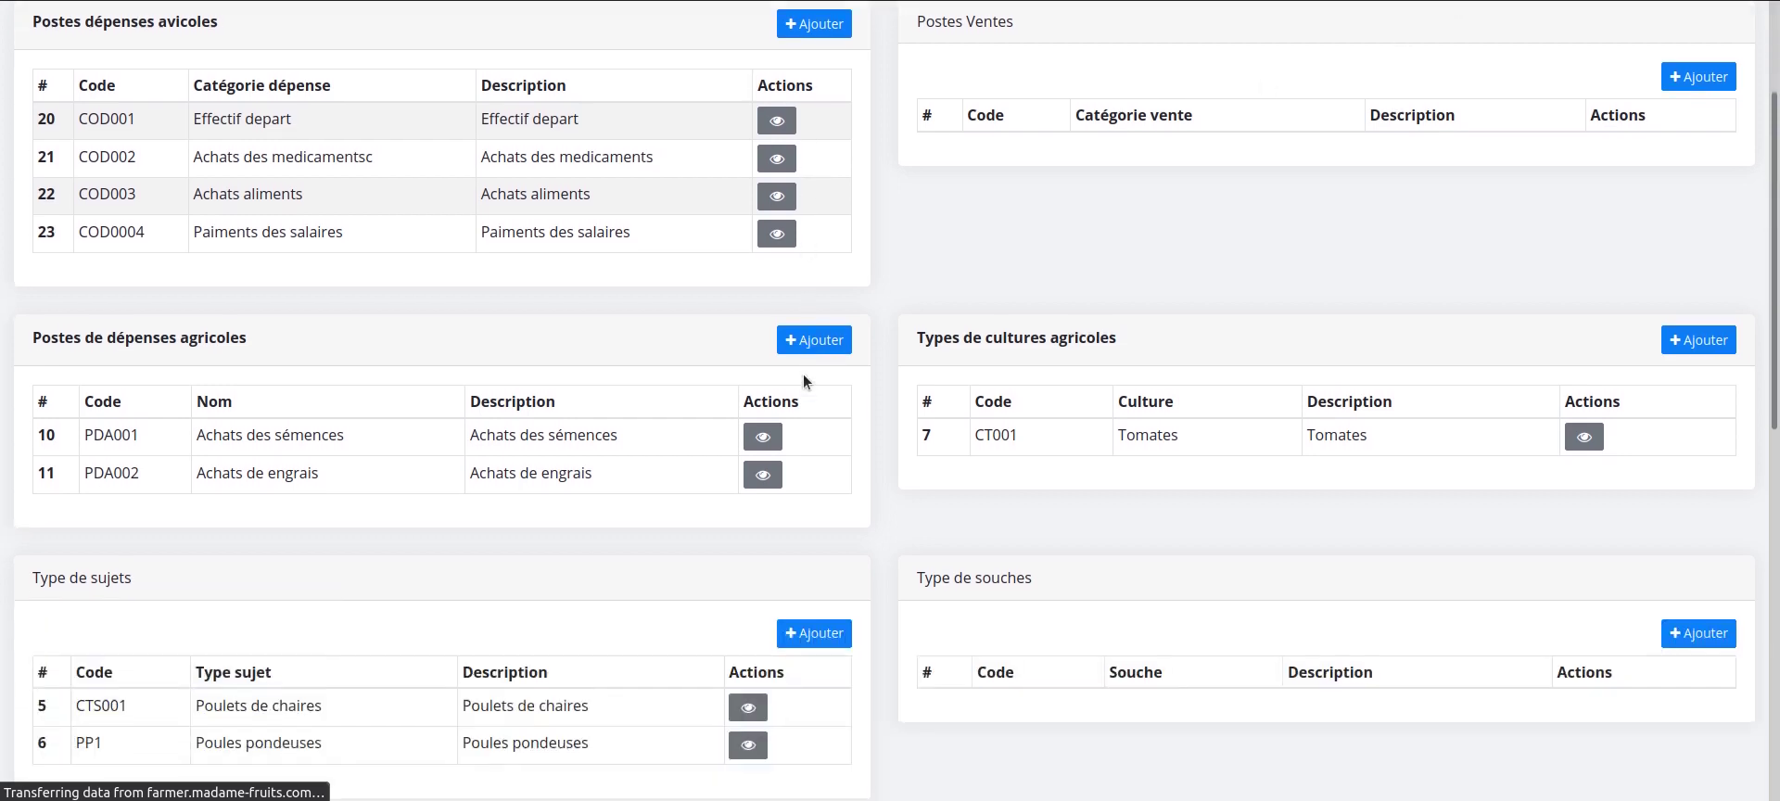
scroll(803, 374, up, 2)
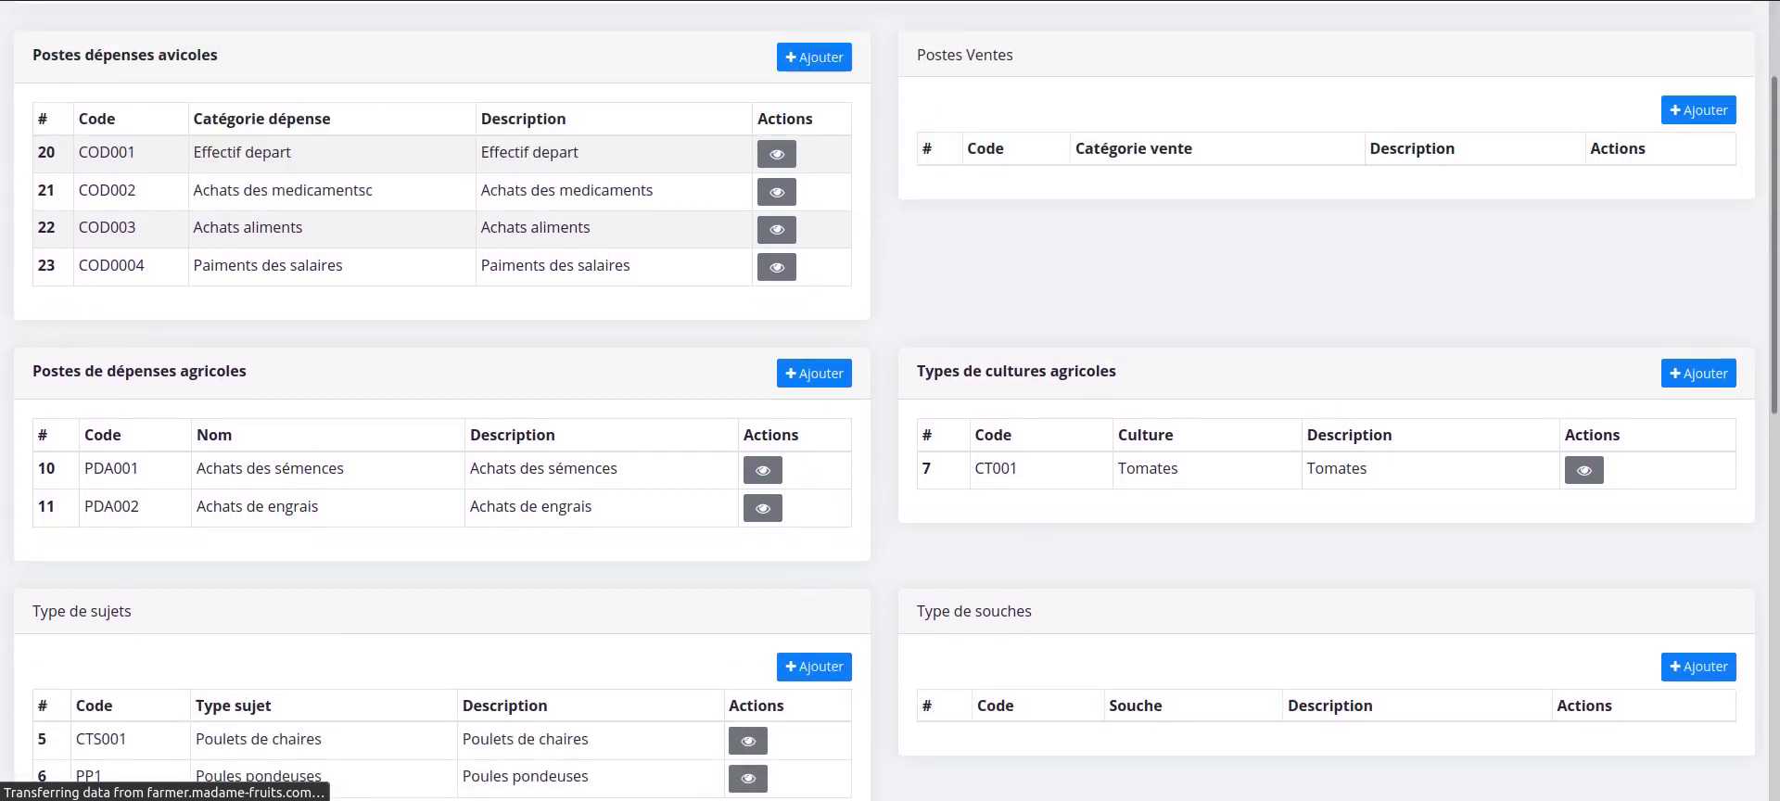
scroll(1046, 457, up, 2)
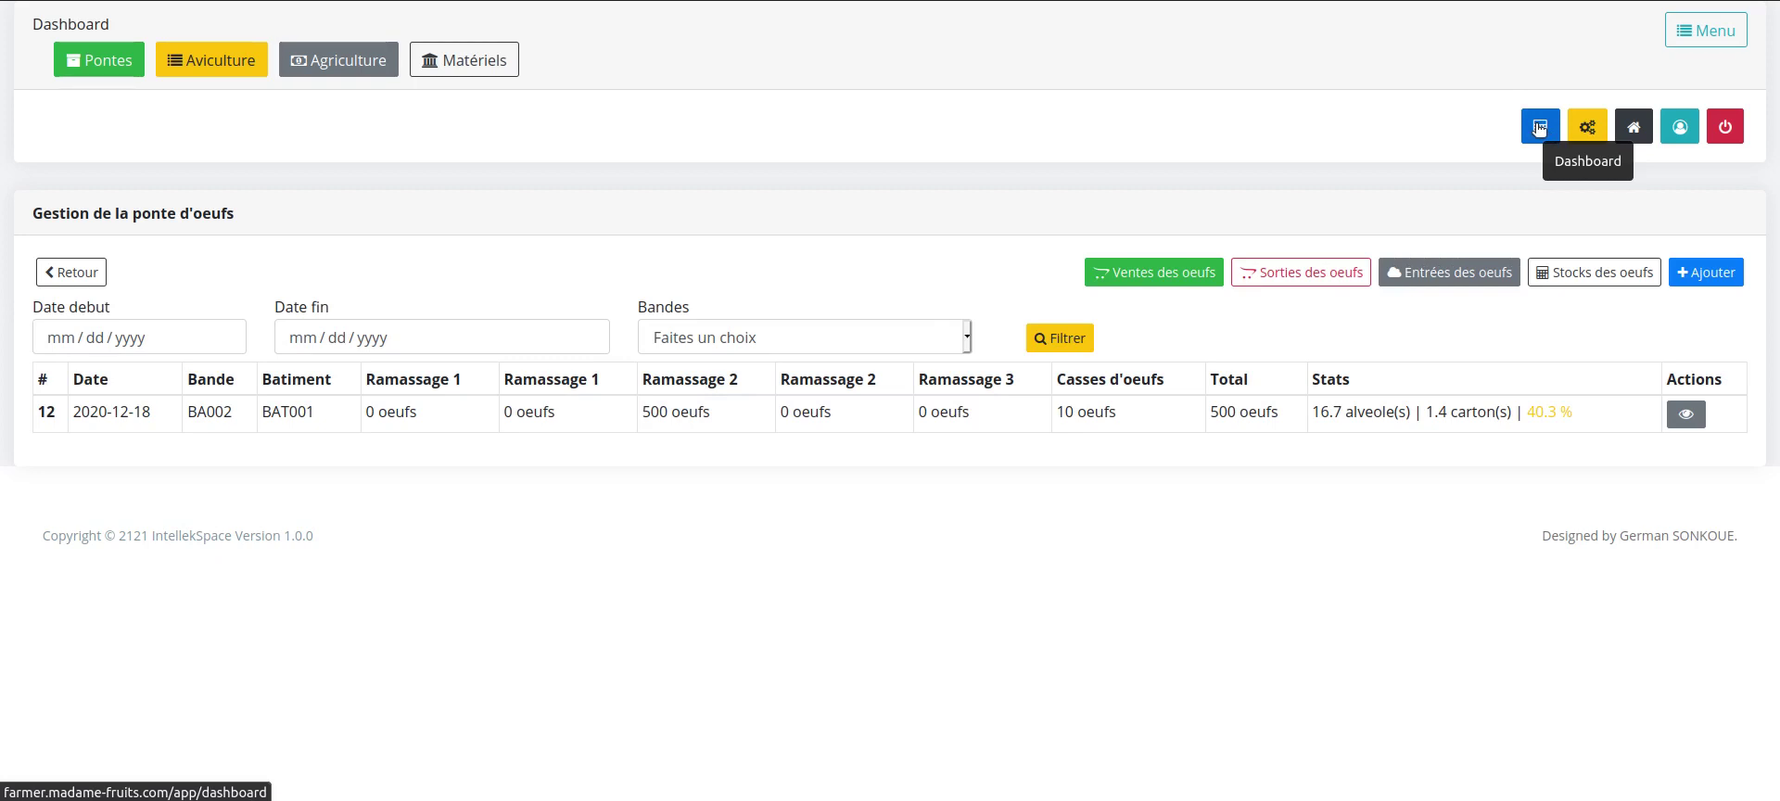
Open the dashboard and review its summary figures for expenses, sales, eggs, flocks, buildings and feed
click(1539, 127)
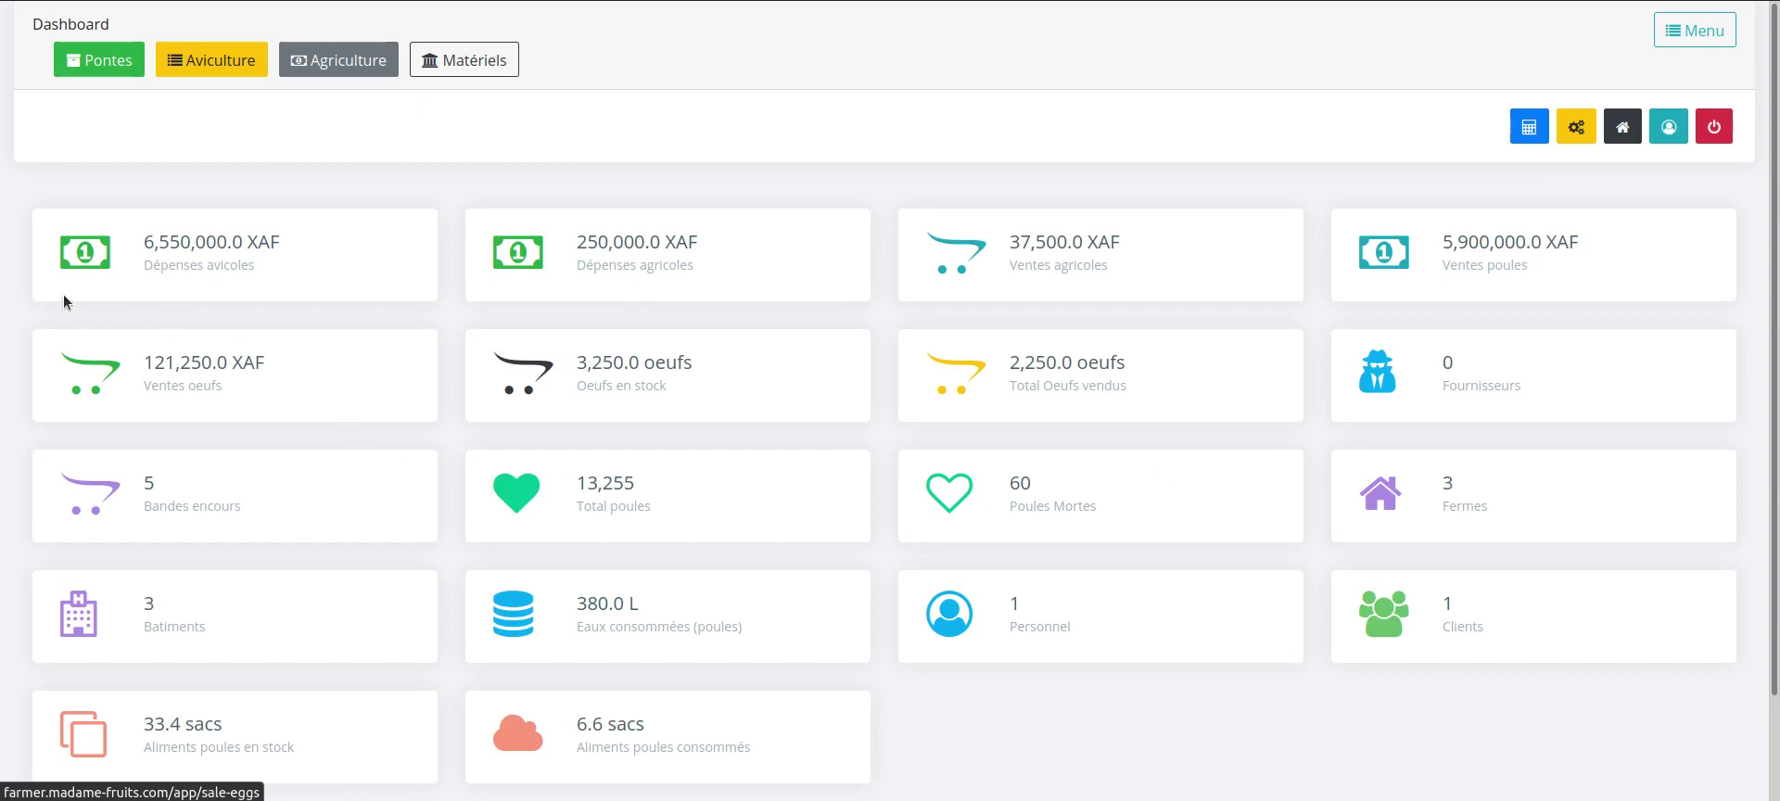
scroll(60, 222, down, 2)
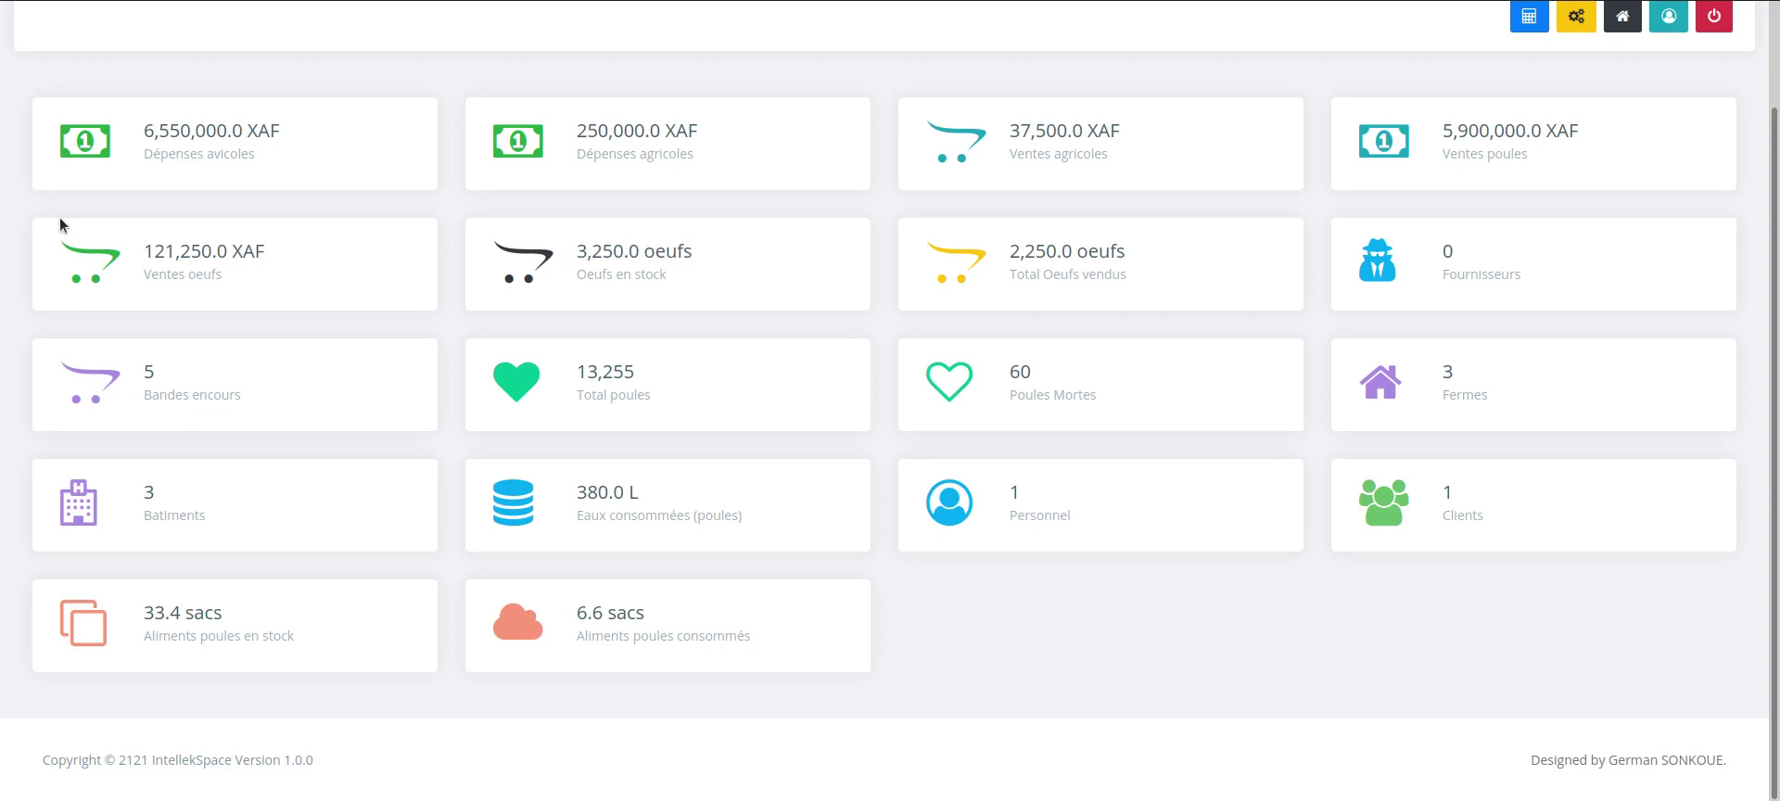
scroll(59, 217, up, 2)
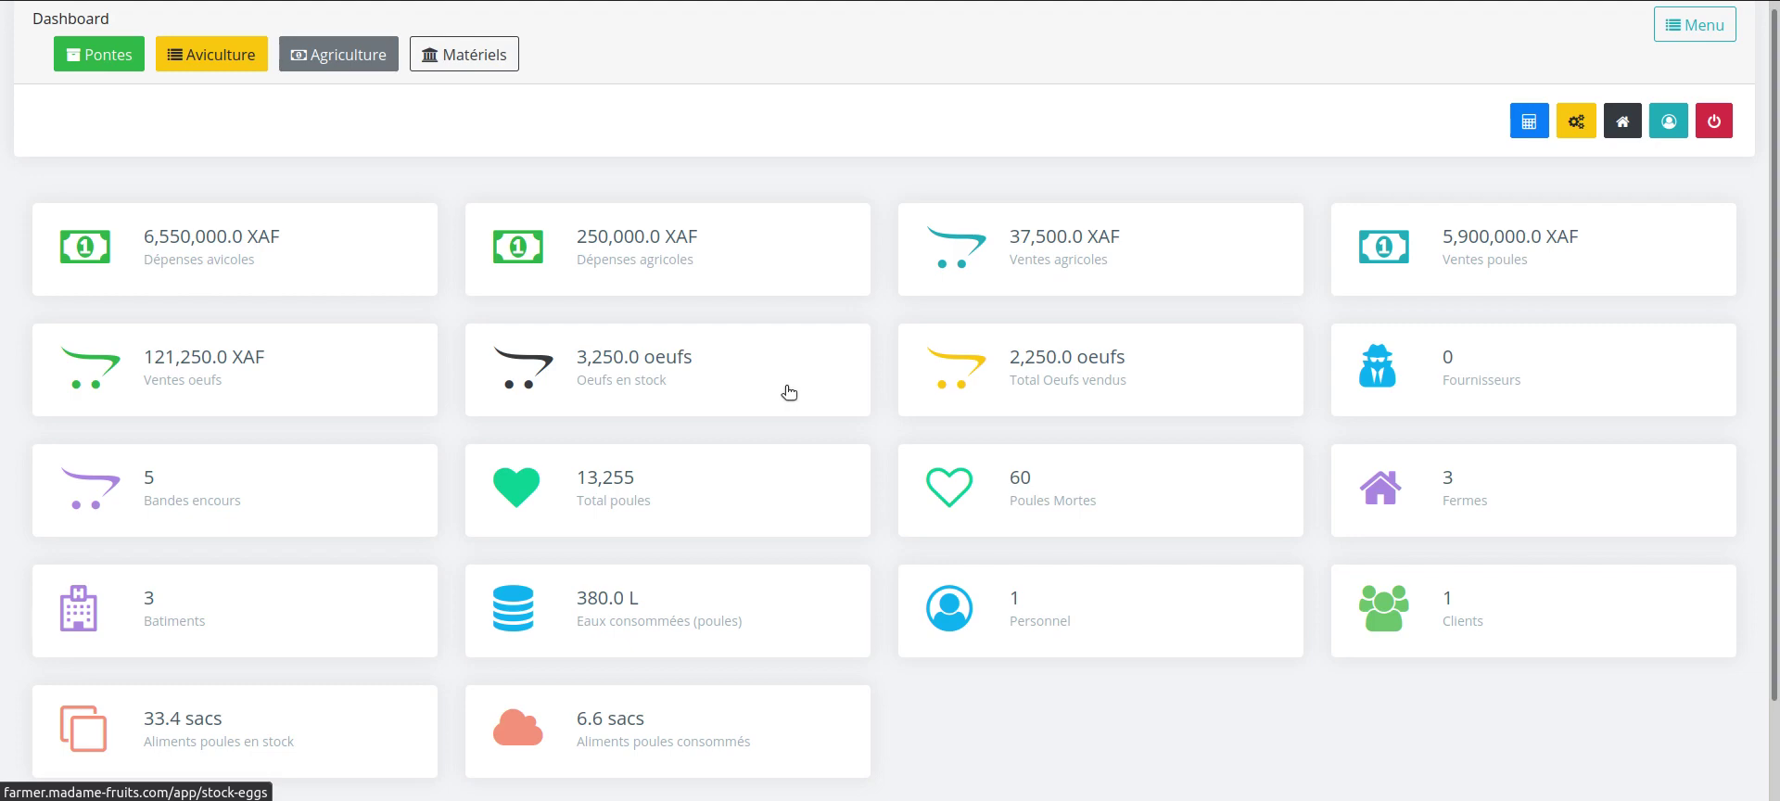
click(812, 793)
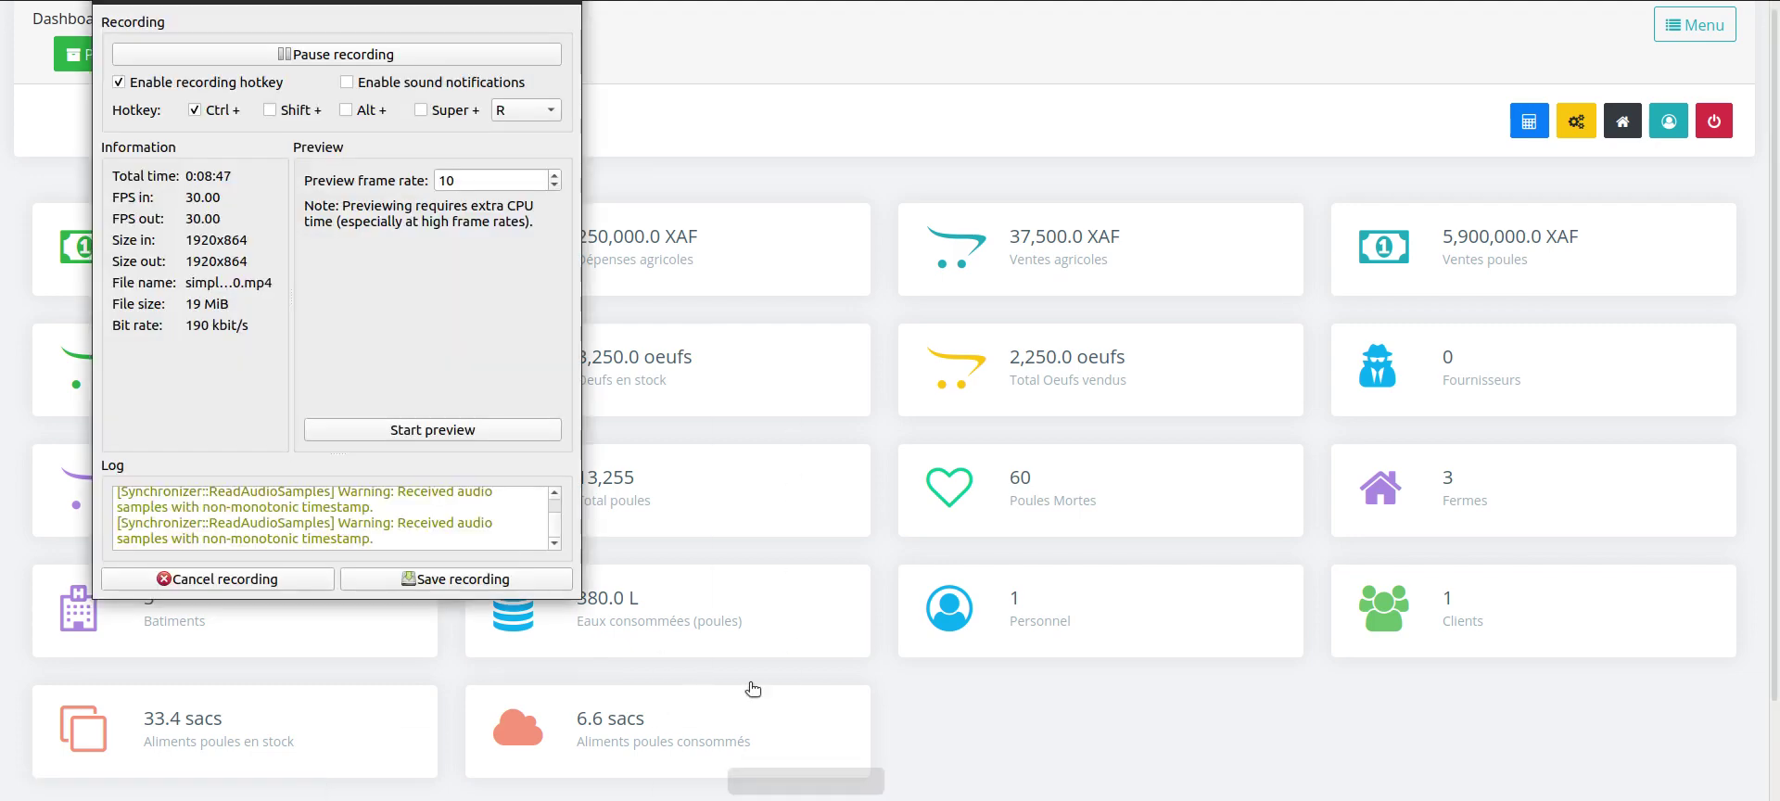